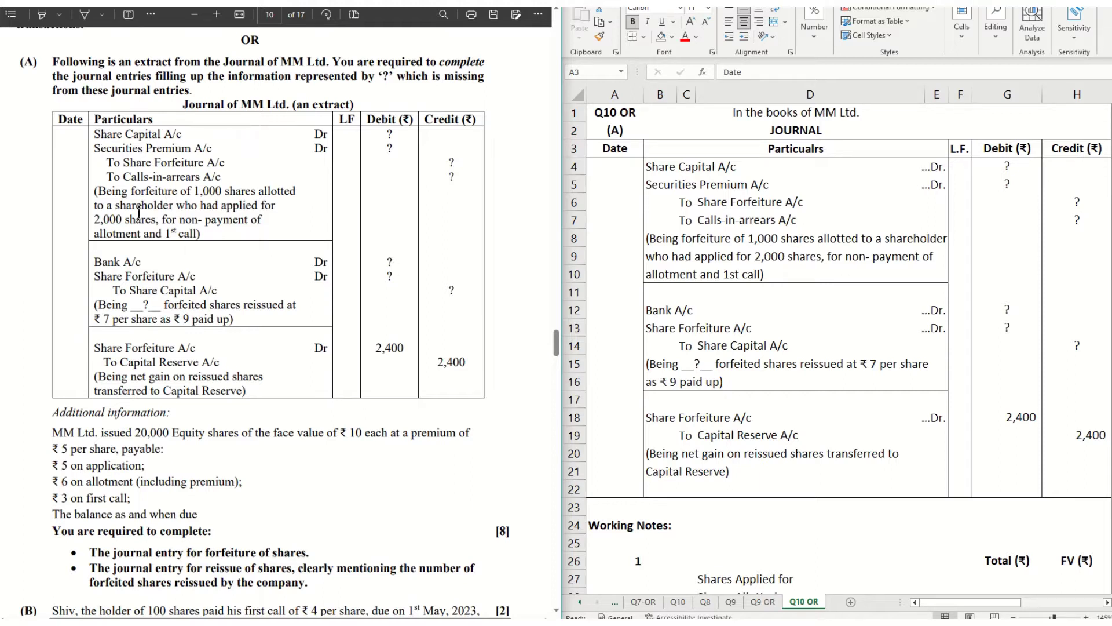
# Step: Read the MM Ltd. journal extract in the question paper, covering the forfeiture, reissue and capital reserve entries with their missing amounts
pyautogui.moveTo(97, 138); pyautogui.dragTo(293, 389)
pyautogui.click(356, 199)
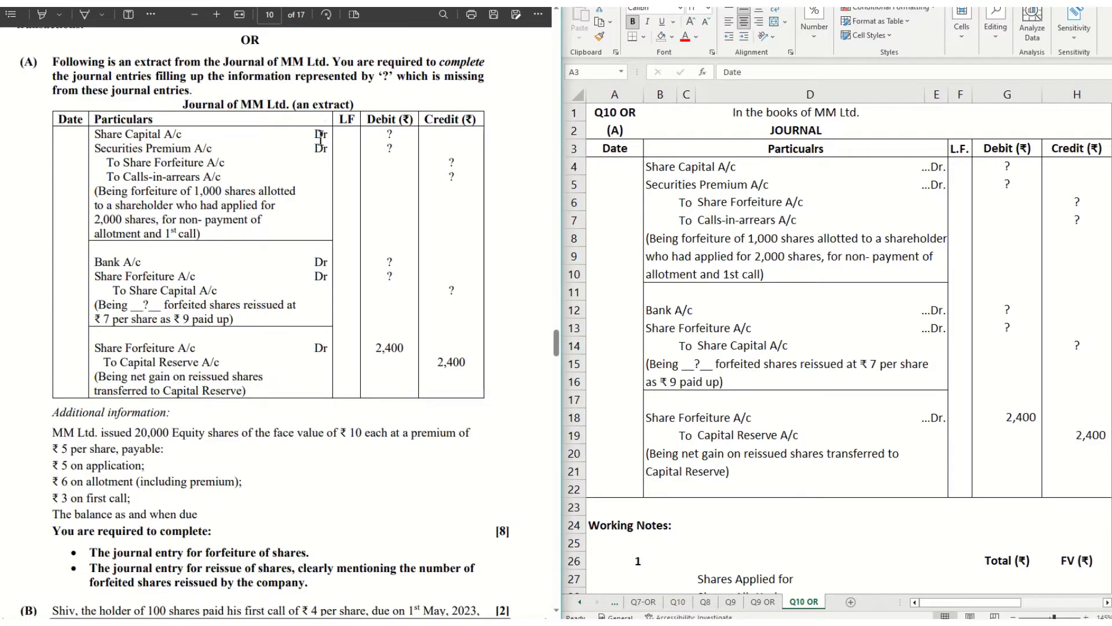
pyautogui.moveTo(147, 132); pyautogui.dragTo(200, 235)
pyautogui.click(128, 185)
pyautogui.click(180, 279)
pyautogui.moveTo(133, 303); pyautogui.dragTo(234, 320)
pyautogui.click(169, 374)
pyautogui.moveTo(376, 347); pyautogui.dragTo(406, 344)
pyautogui.click(114, 375)
# Step: Read the additional information on face value, premium and instalments payable, and the list of journal entries required
pyautogui.doubleClick(350, 433)
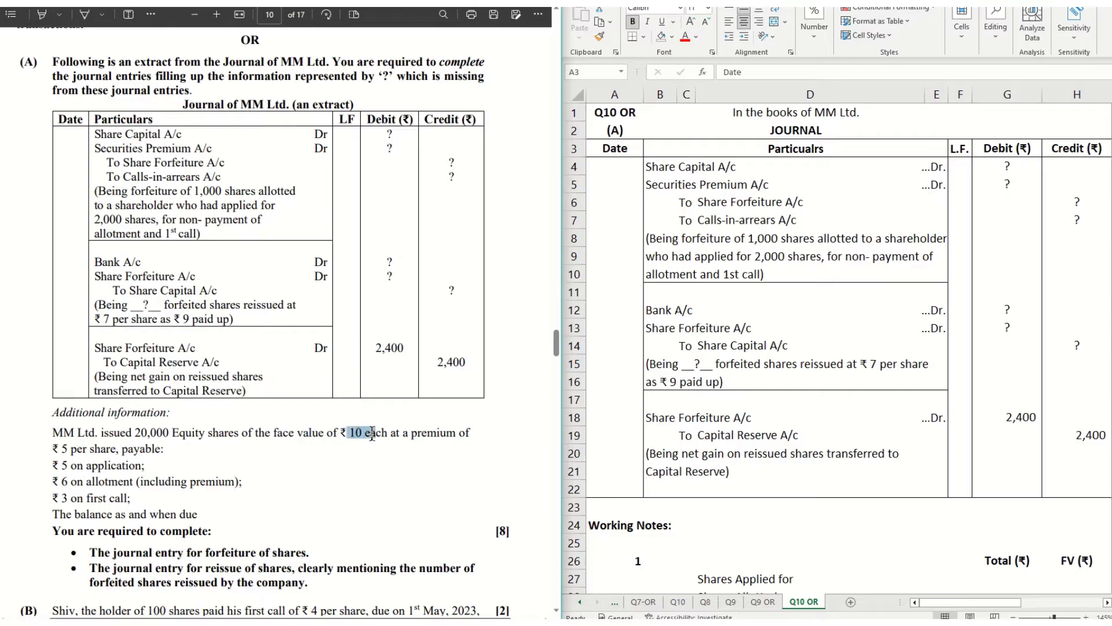
pyautogui.click(62, 449)
pyautogui.moveTo(60, 448); pyautogui.dragTo(148, 450)
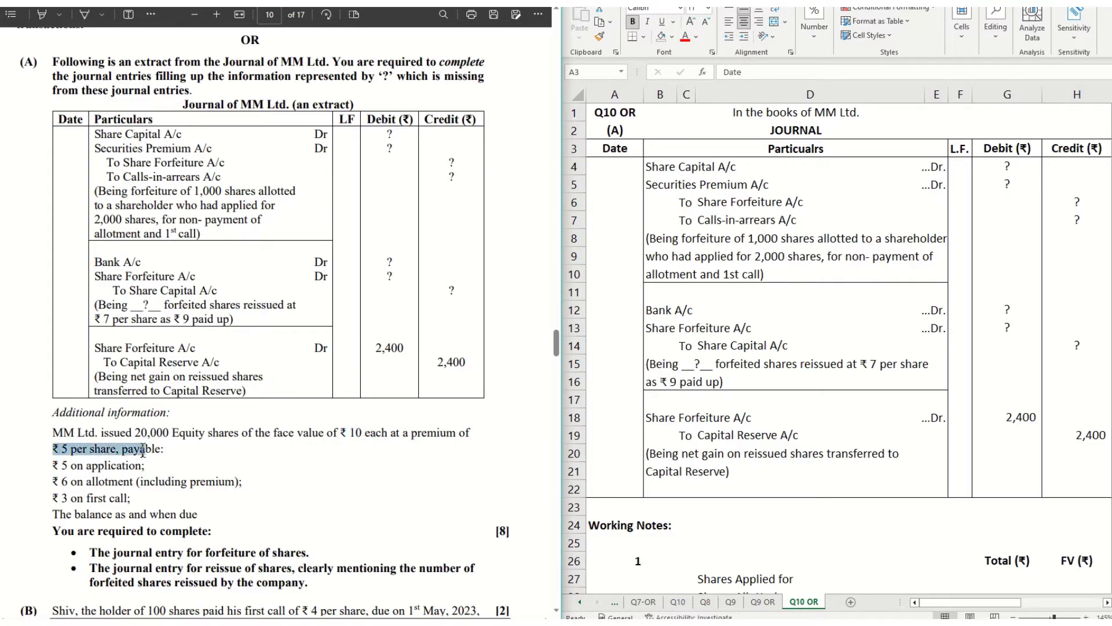
pyautogui.click(76, 465)
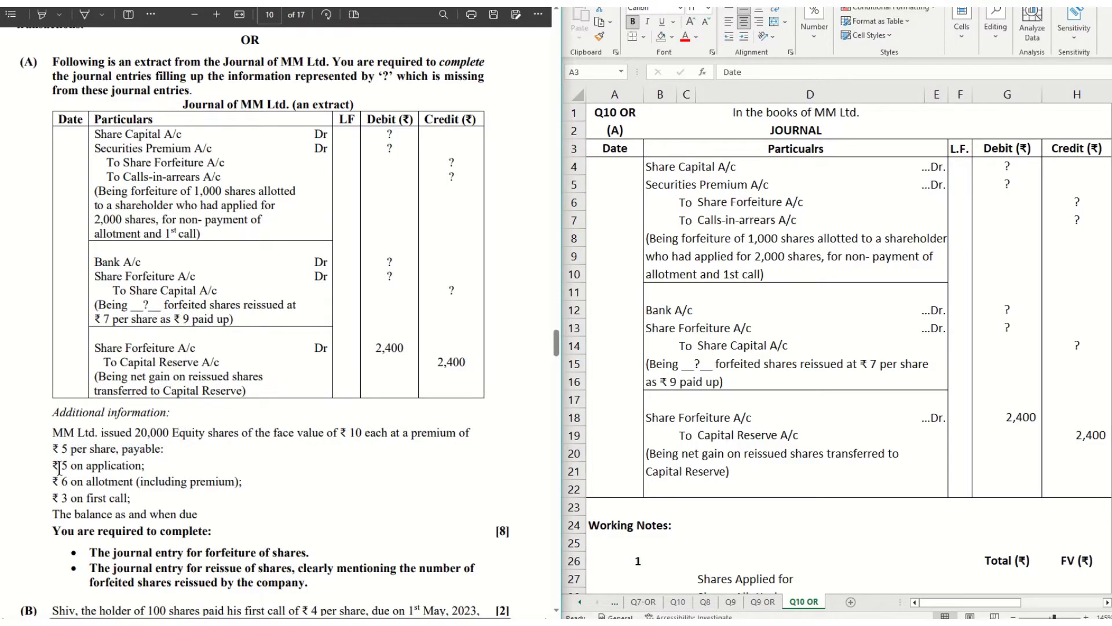
pyautogui.moveTo(54, 465); pyautogui.dragTo(147, 466)
pyautogui.moveTo(53, 482); pyautogui.dragTo(239, 481)
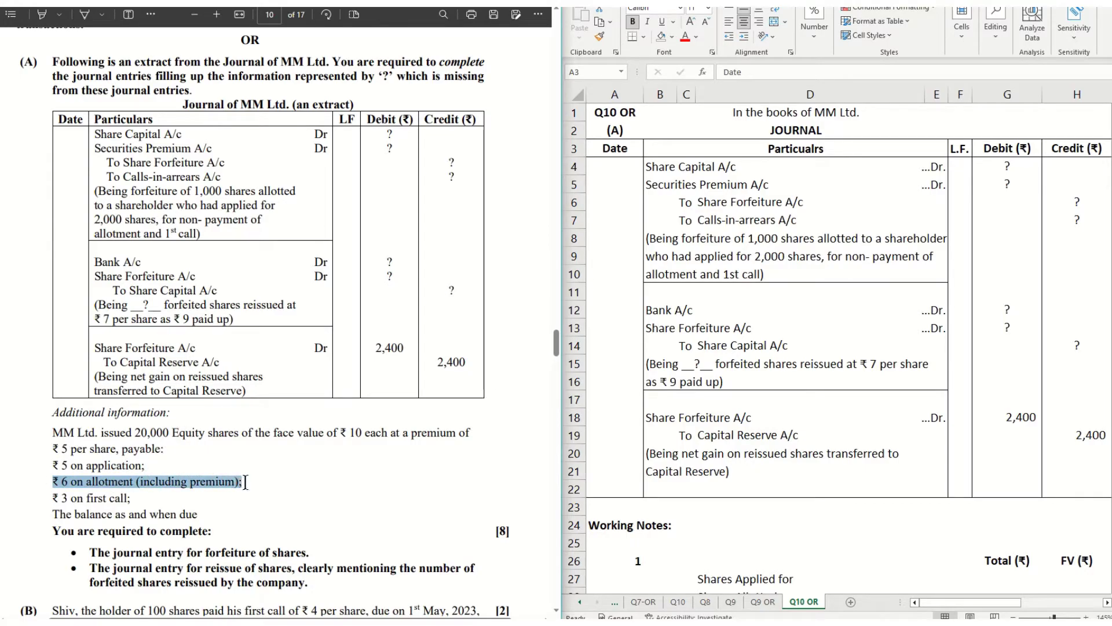
pyautogui.click(145, 492)
pyautogui.moveTo(52, 497); pyautogui.dragTo(130, 495)
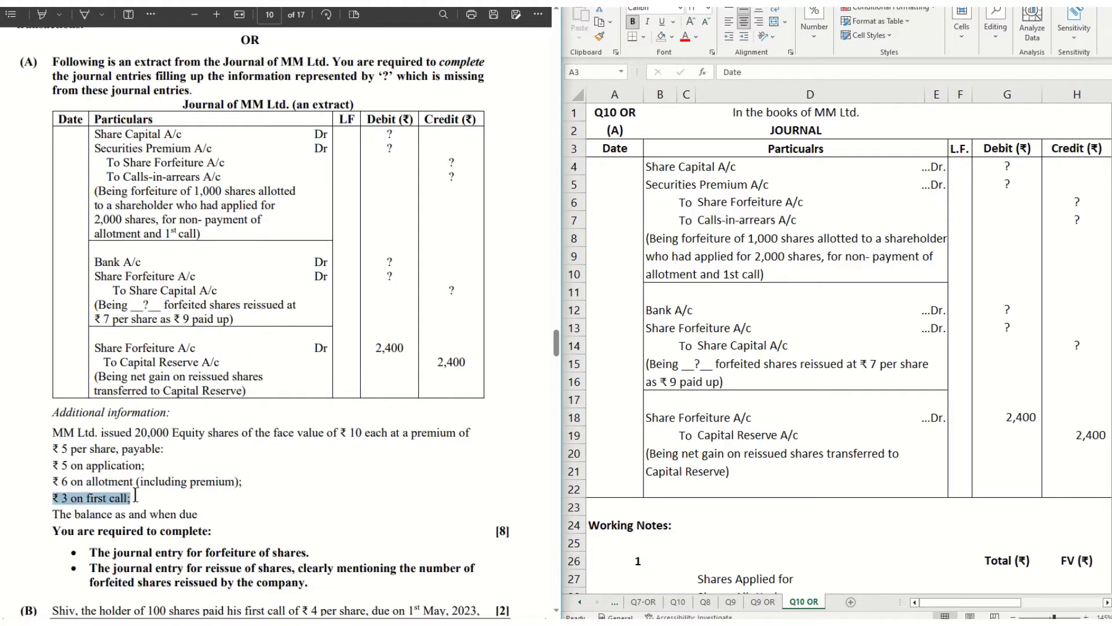
pyautogui.click(94, 514)
pyautogui.moveTo(53, 514); pyautogui.dragTo(202, 514)
pyautogui.click(248, 560)
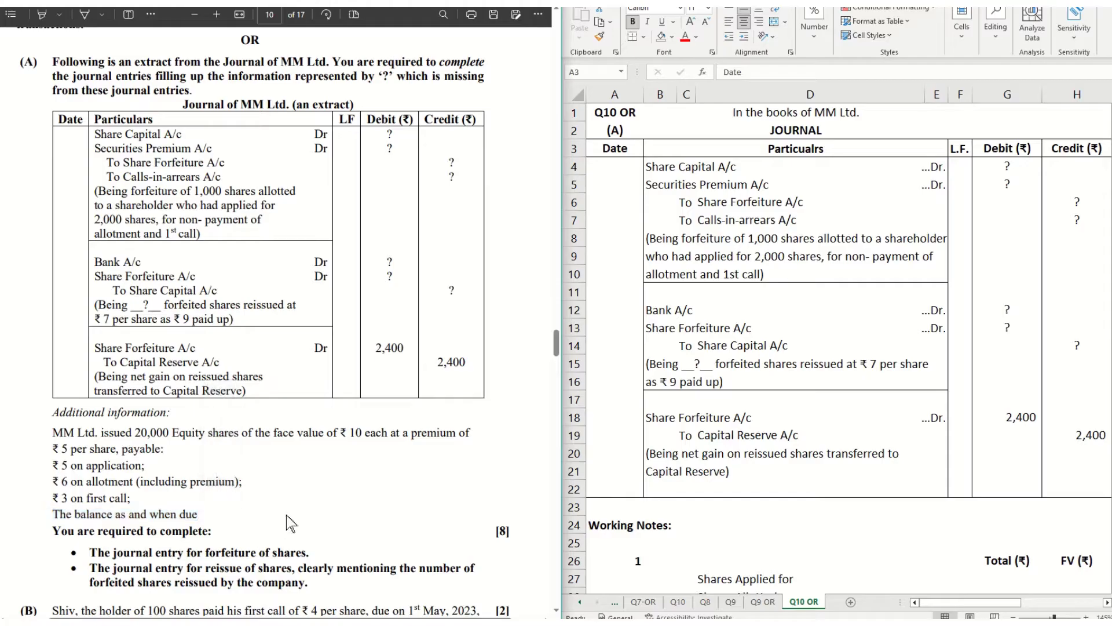
pyautogui.moveTo(111, 555); pyautogui.dragTo(304, 554)
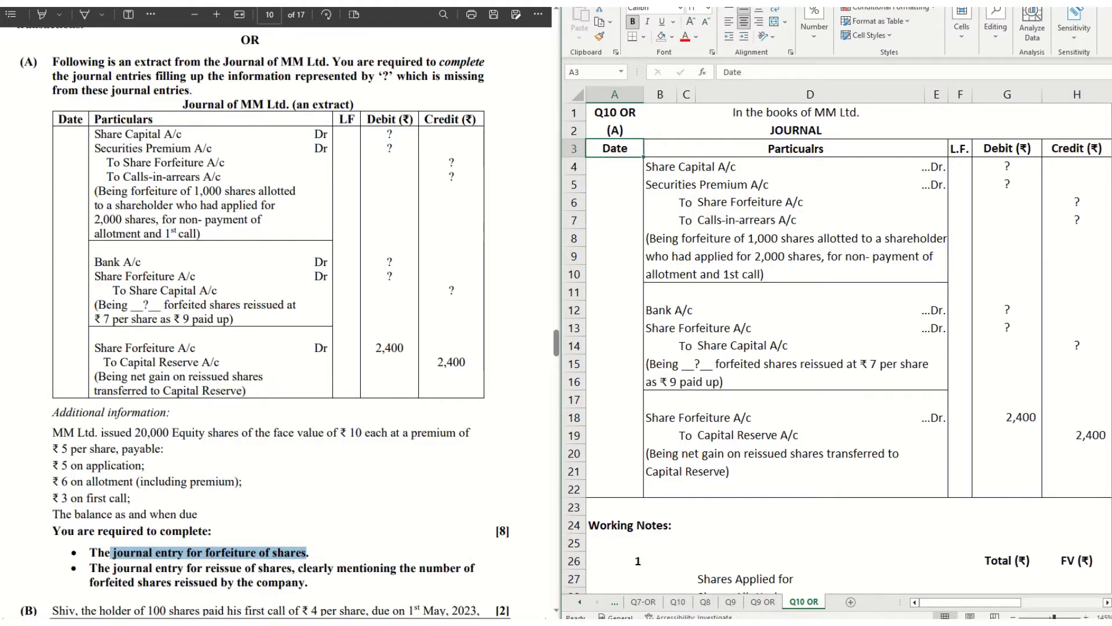
pyautogui.click(132, 582)
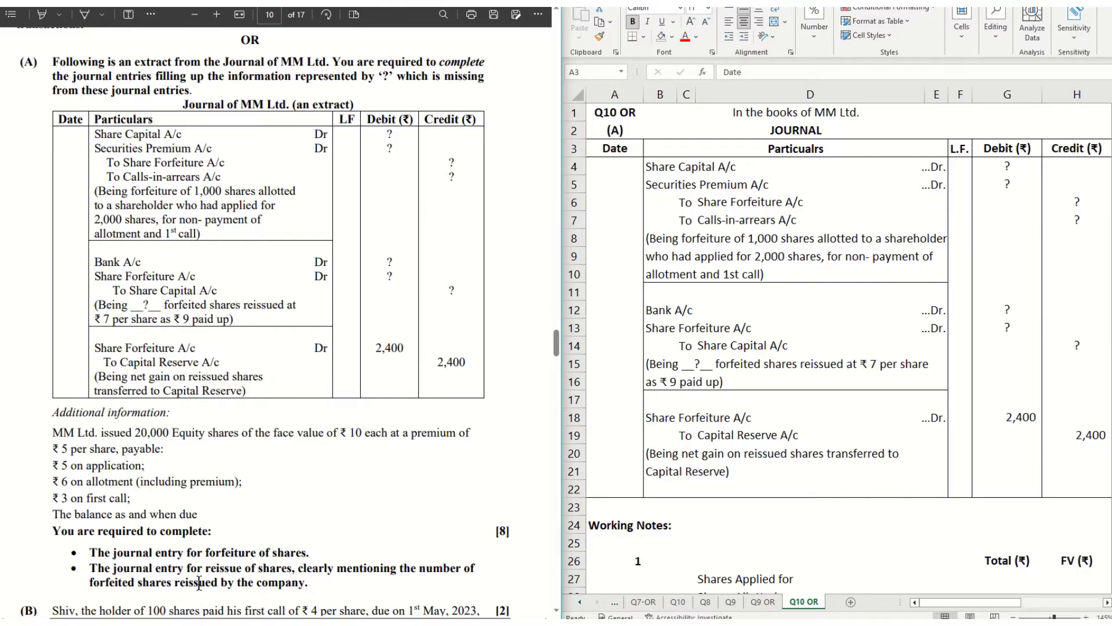
# Step: Switch to the Excel sheet and examine the journal's missing debit and credit amounts and the layout of working note 1
pyautogui.click(792, 268)
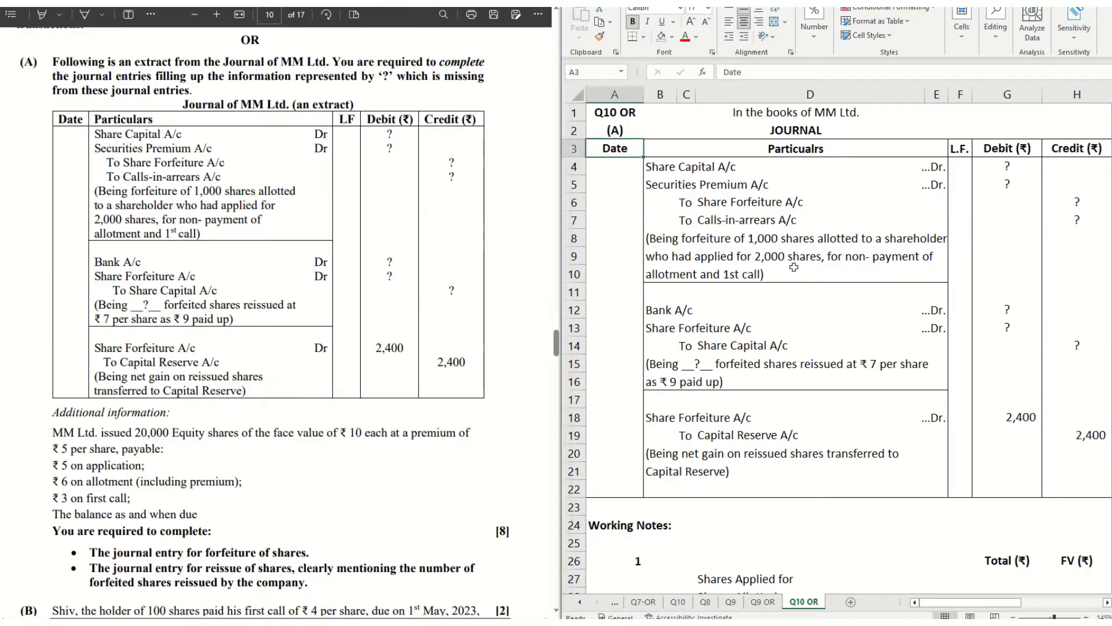
pyautogui.click(700, 171)
pyautogui.click(674, 171)
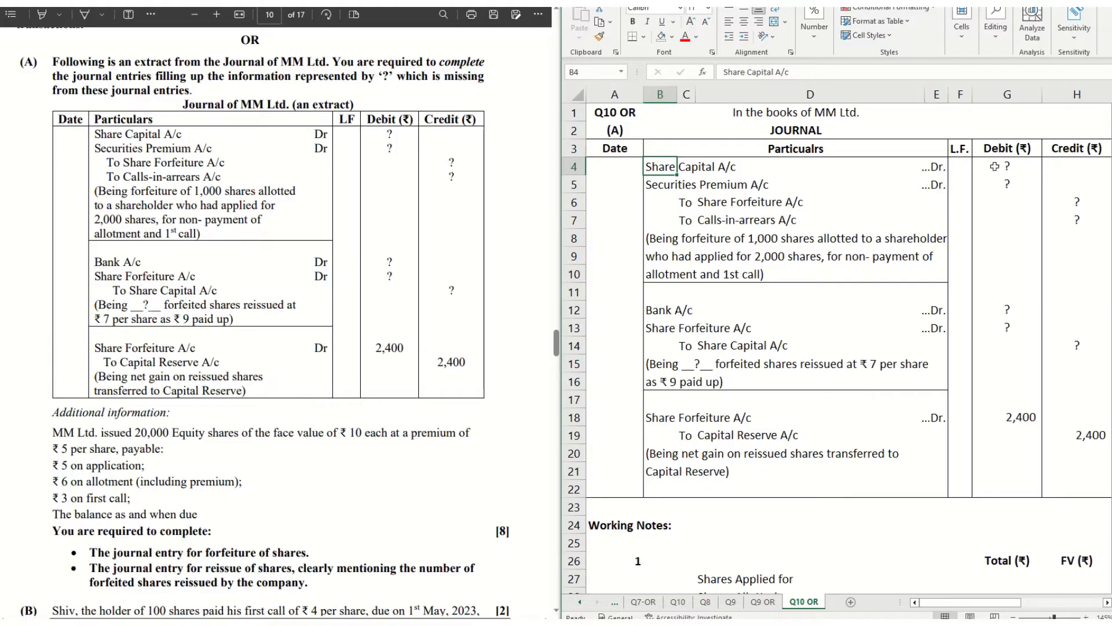
pyautogui.moveTo(994, 166); pyautogui.dragTo(1072, 347)
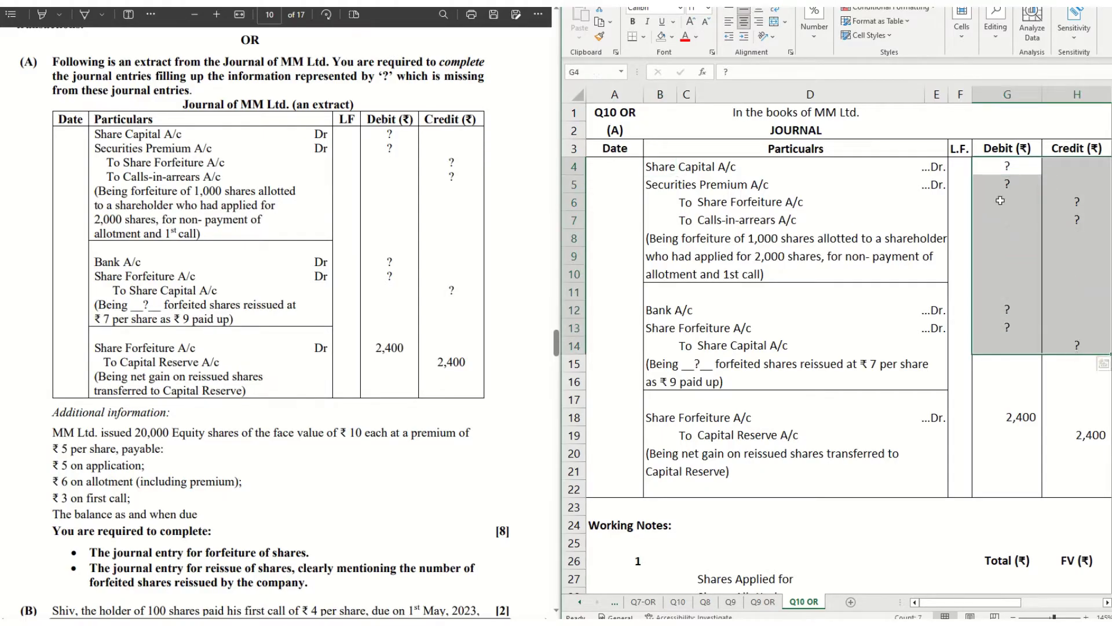
pyautogui.click(989, 164)
pyautogui.click(786, 199)
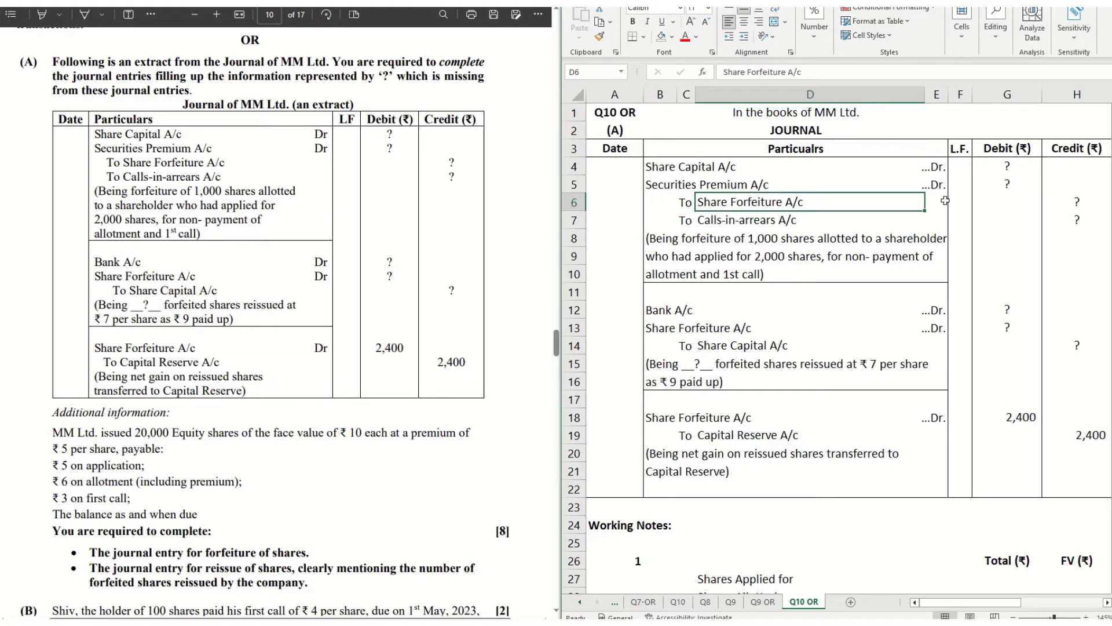
pyautogui.scroll(-3, 855, 293)
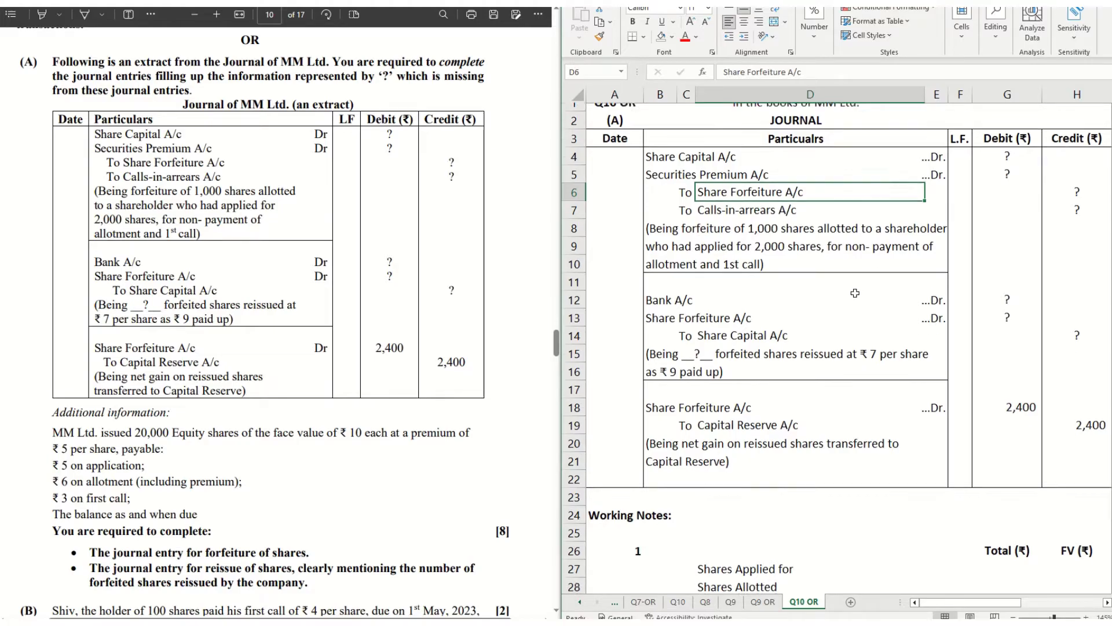
pyautogui.scroll(-1, 855, 290)
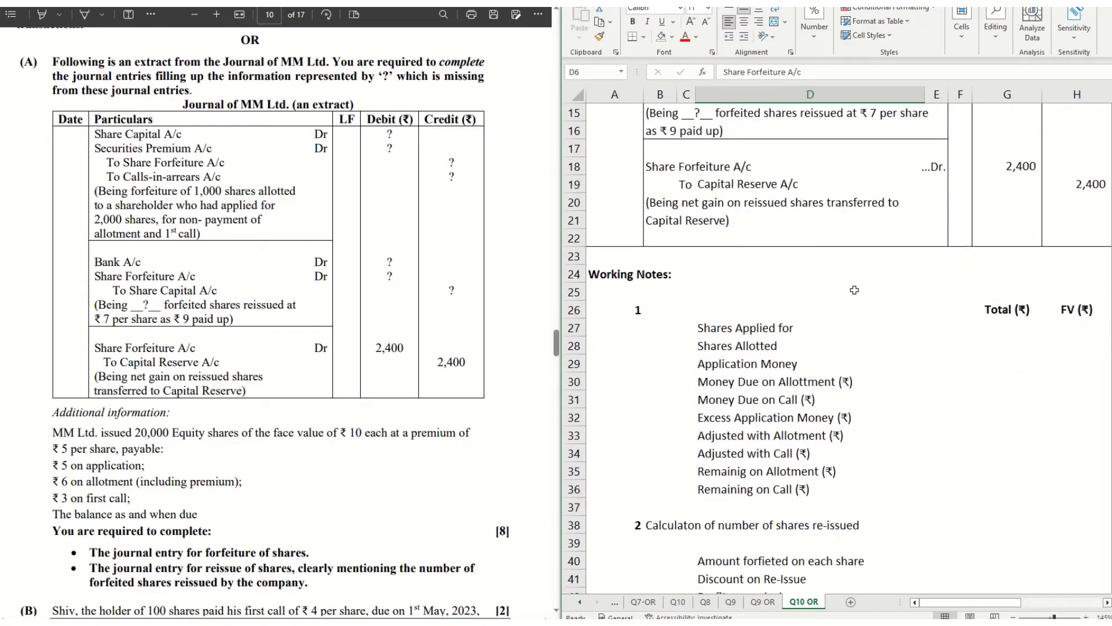
pyautogui.click(776, 357)
pyautogui.press('Right')
pyautogui.press('Right')
pyautogui.press('Right')
pyautogui.press('Right')
pyautogui.press('Right')
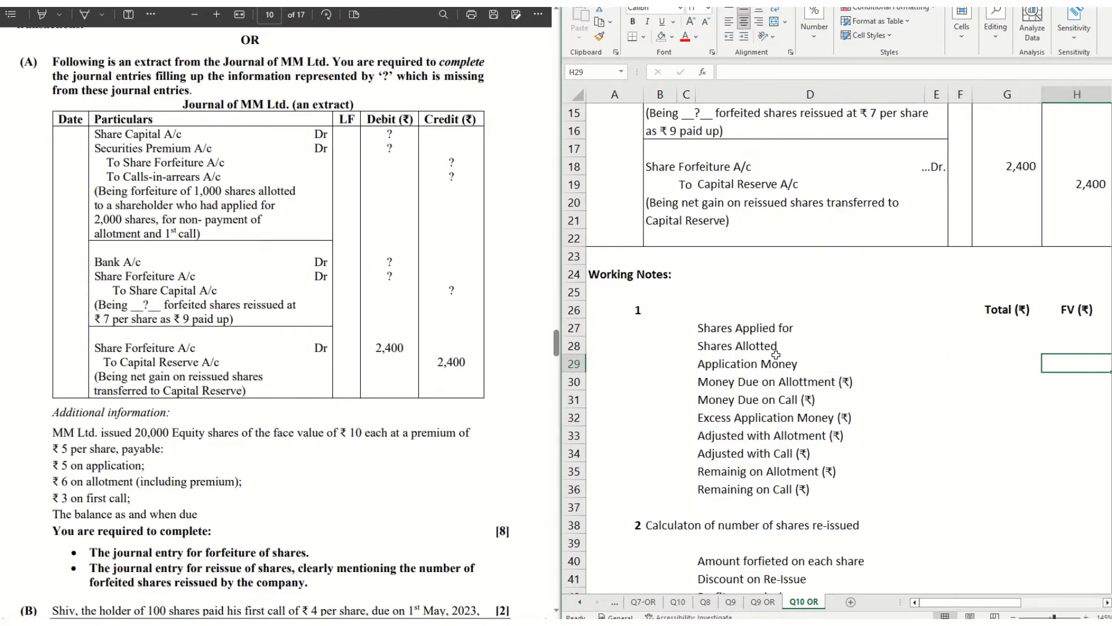
# Step: In working note 1, enter 2,000 as the shares applied for and 1,000 as the shares allotted in the Total column
pyautogui.click(636, 327)
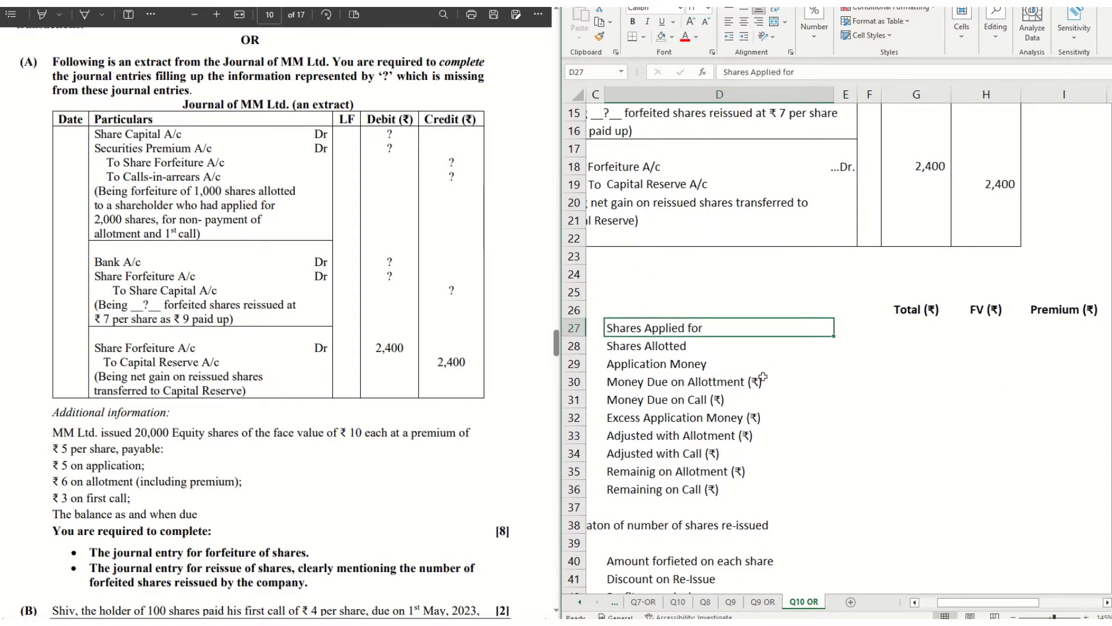
pyautogui.press('Right')
pyautogui.press('Right')
pyautogui.press('Right')
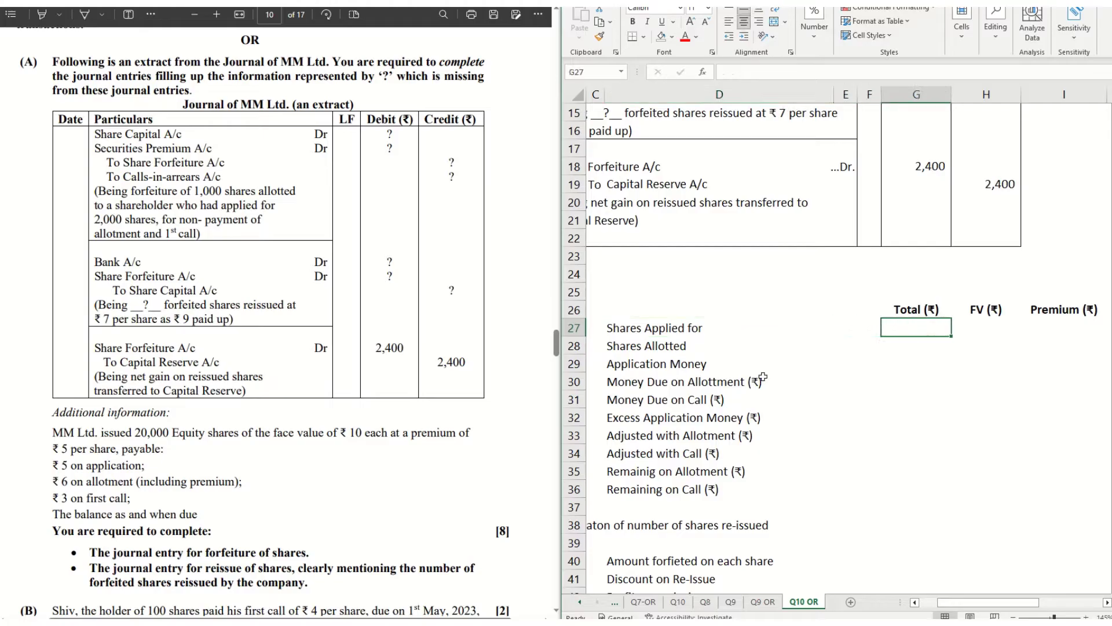
pyautogui.press('Left')
pyautogui.press('Left')
pyautogui.press('Left')
pyautogui.press('Right')
pyautogui.press('Right')
pyautogui.press('Right')
pyautogui.write('2,000')
pyautogui.press('Return')
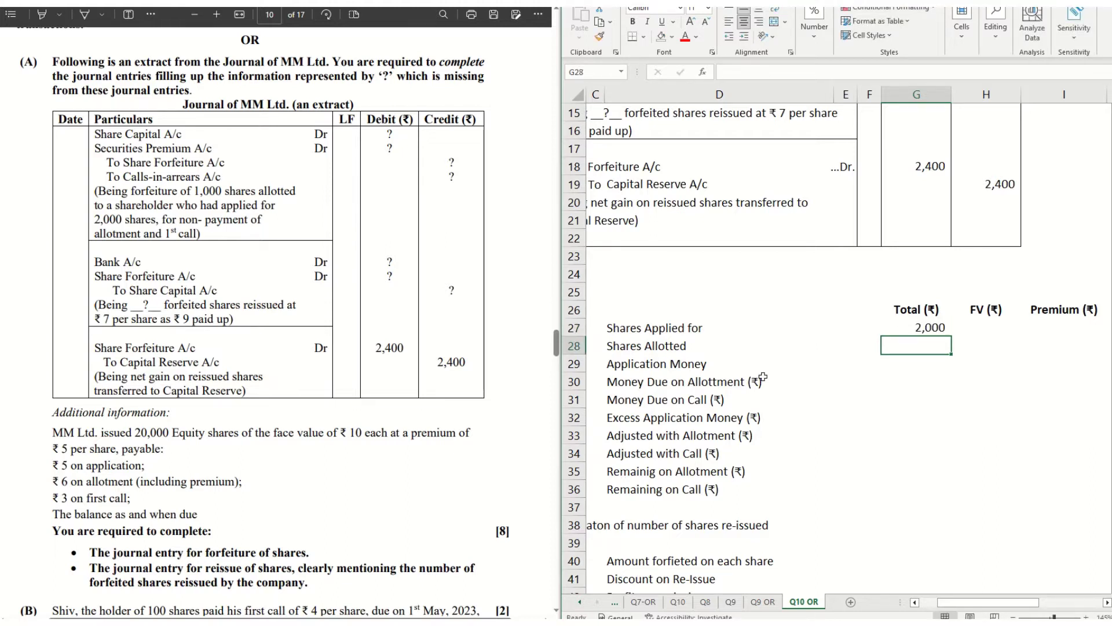
pyautogui.write('1000')
pyautogui.press('Return')
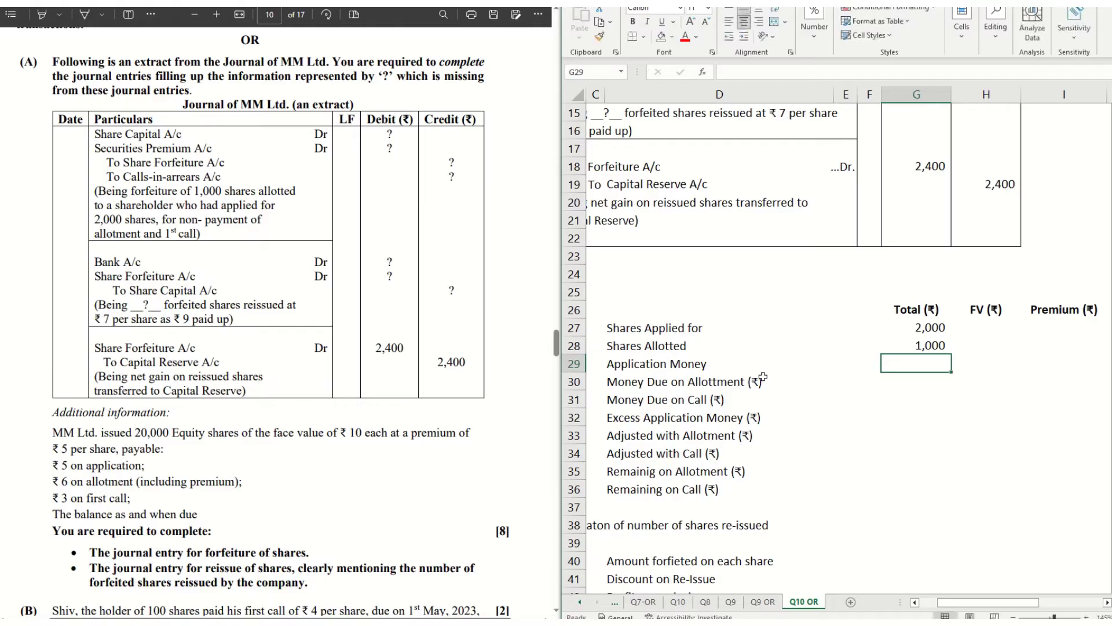
# Step: Calculate the total application money in G29 by multiplying the shares applied for by 5
pyautogui.press('Up')
pyautogui.press('Up')
pyautogui.press('Down')
pyautogui.press('Down')
pyautogui.write('=')
pyautogui.press('Up')
pyautogui.press('Up')
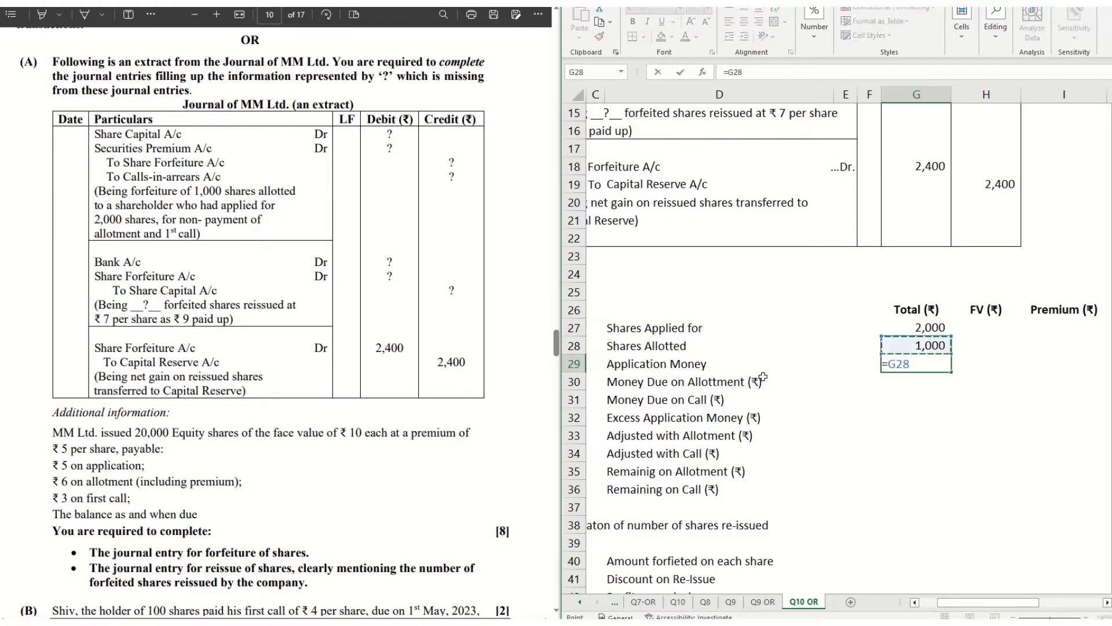
pyautogui.write('*5')
pyautogui.press('Return')
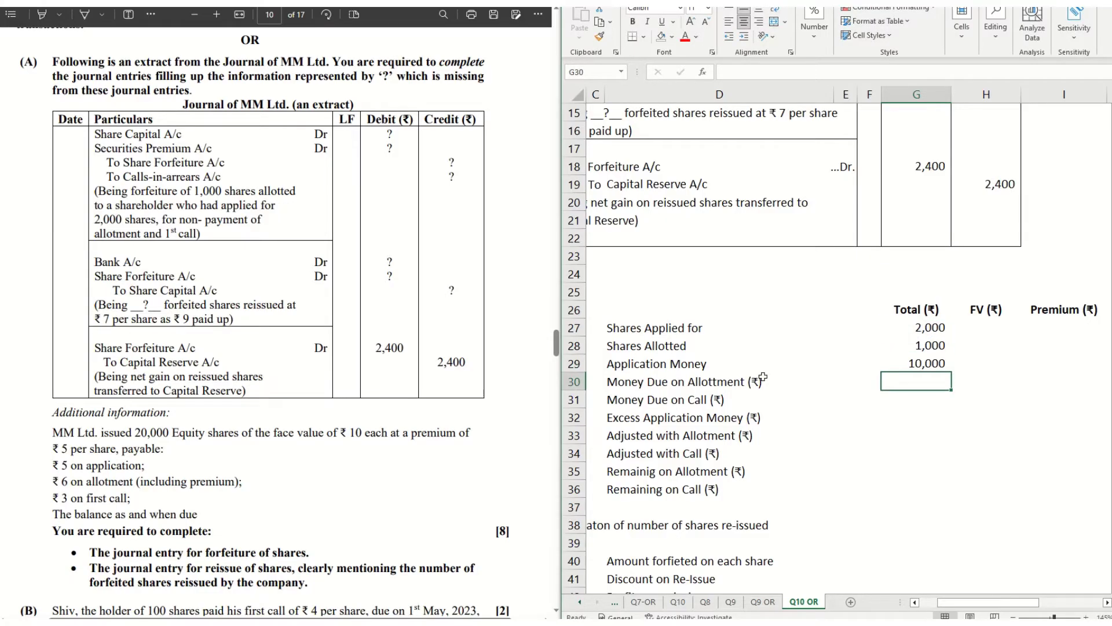
# Step: Calculate the total money due on allotment in G30 with the formula =G28*6
pyautogui.write('=')
pyautogui.press('Up')
pyautogui.press('Up')
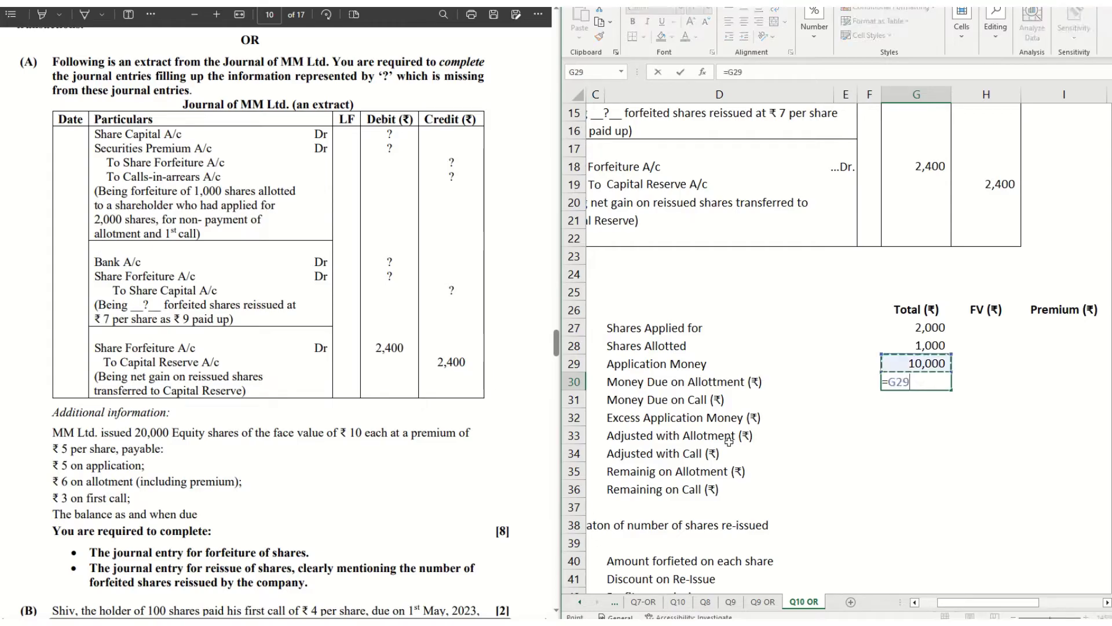
pyautogui.write('*')
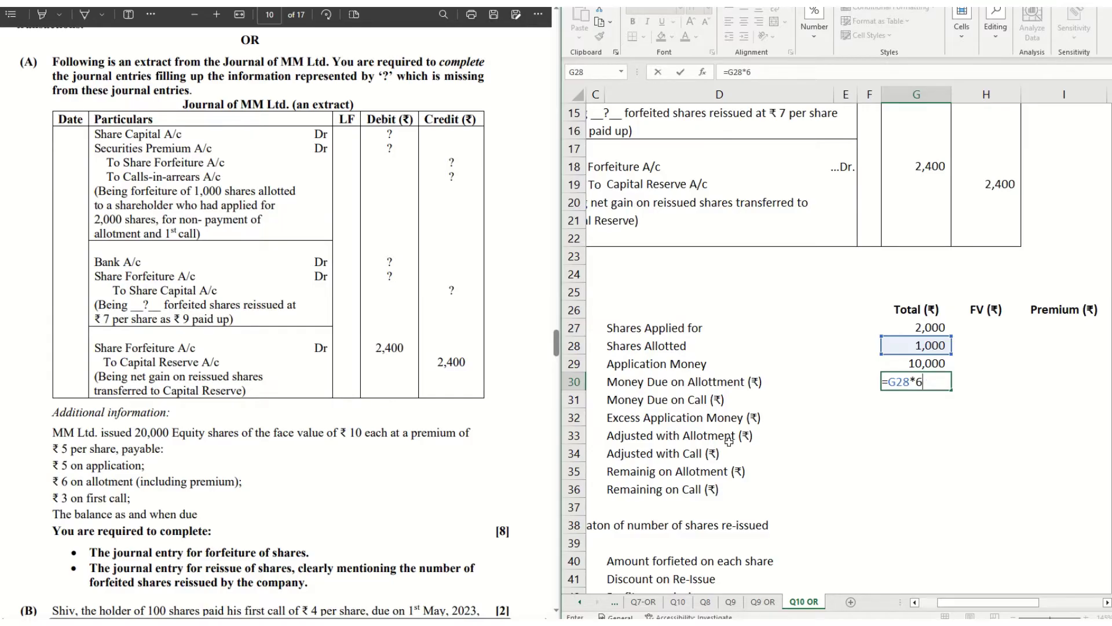
pyautogui.hotkey('ctrl', 'Return')
# Step: Split the money due on allotment into 1,000 face value and 5,000 premium
pyautogui.press('Right')
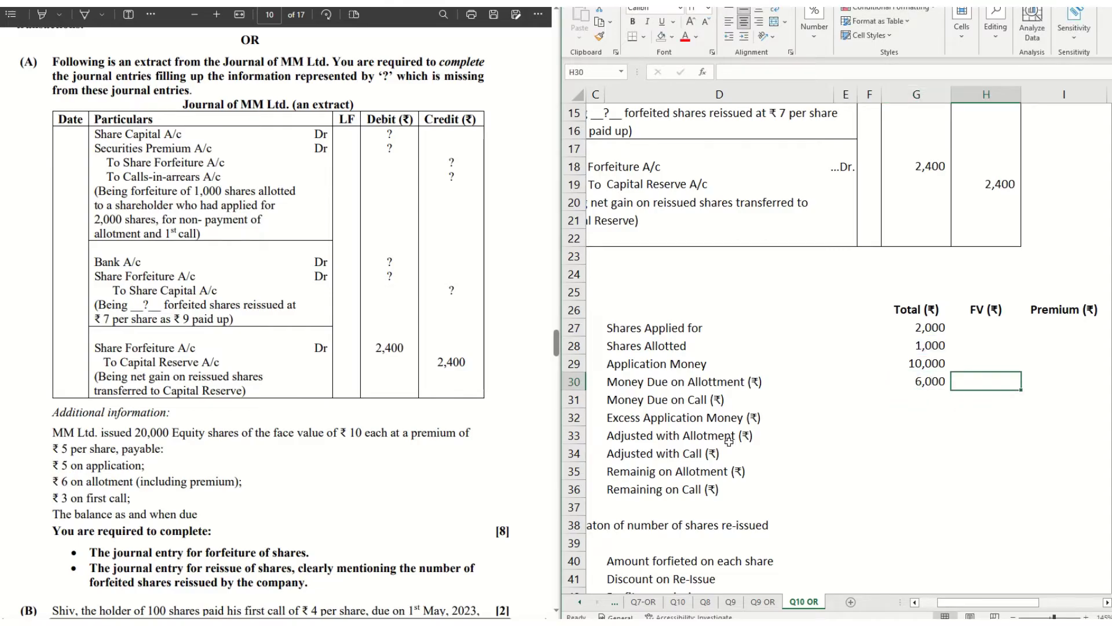
pyautogui.write('1000')
pyautogui.press('Right')
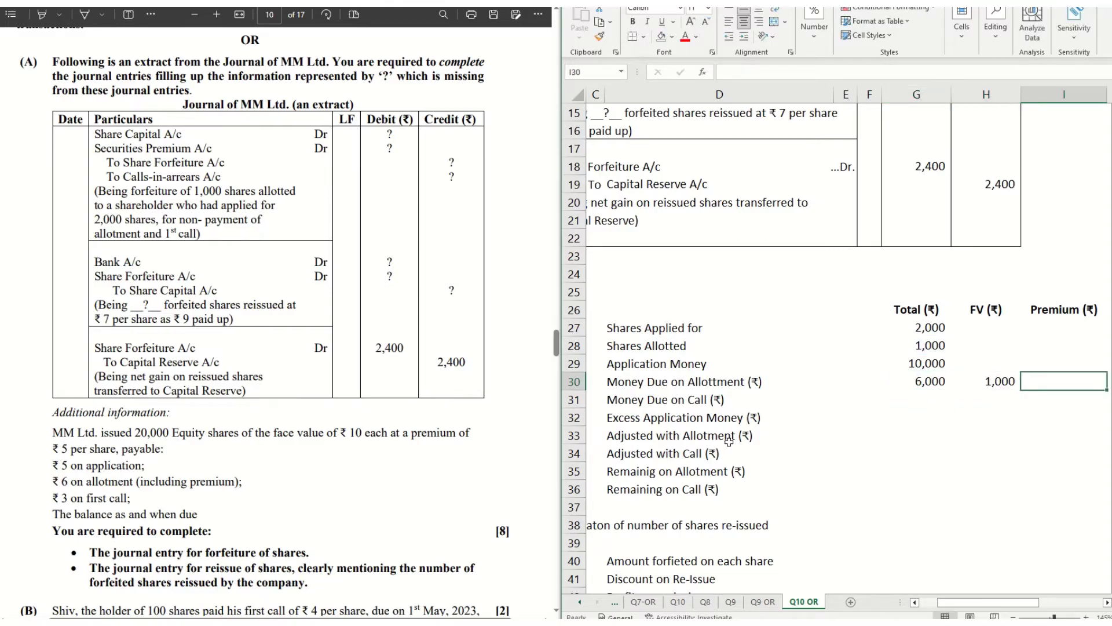
pyautogui.write('5000')
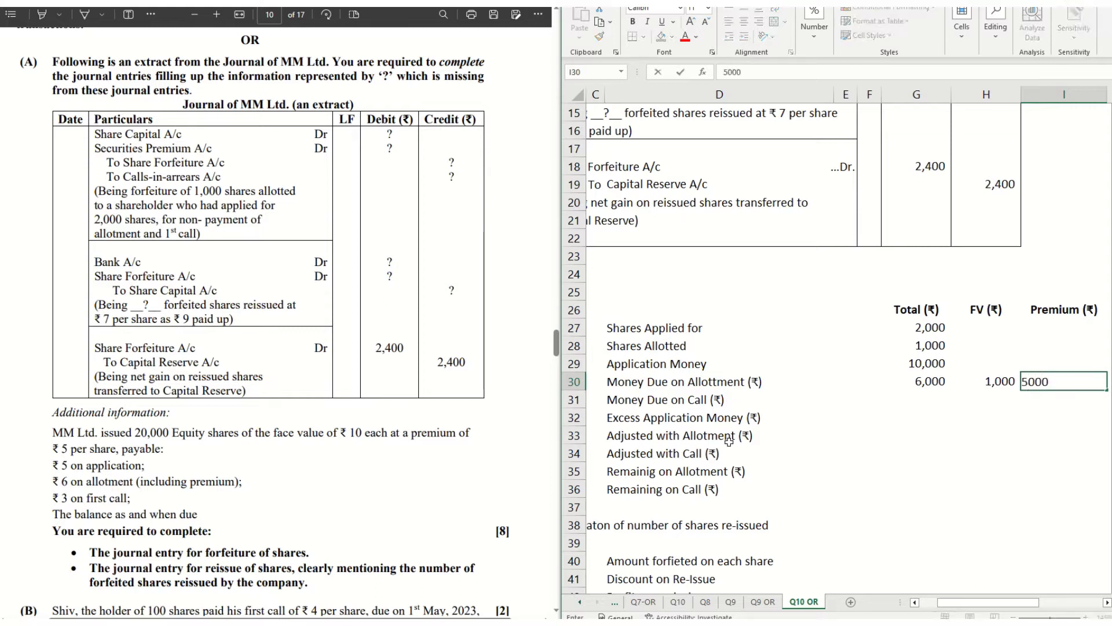
pyautogui.press('Return')
# Step: Calculate the total money due on call in G31 with the formula =G28*3
pyautogui.press('Left')
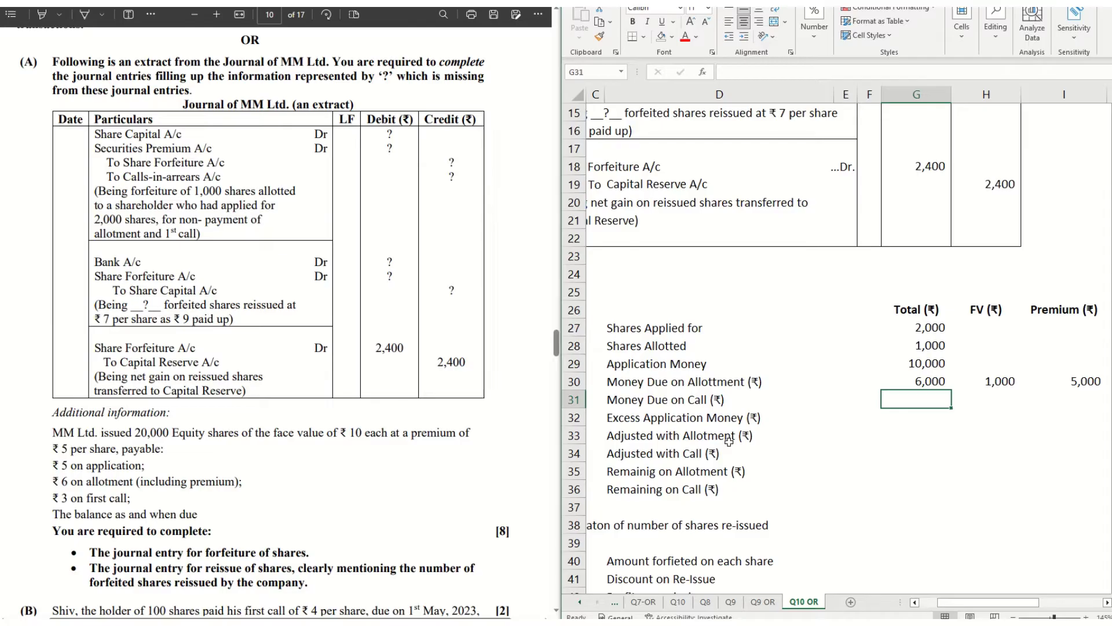
pyautogui.write('=')
pyautogui.press('Up')
pyautogui.press('Up')
pyautogui.press('Up')
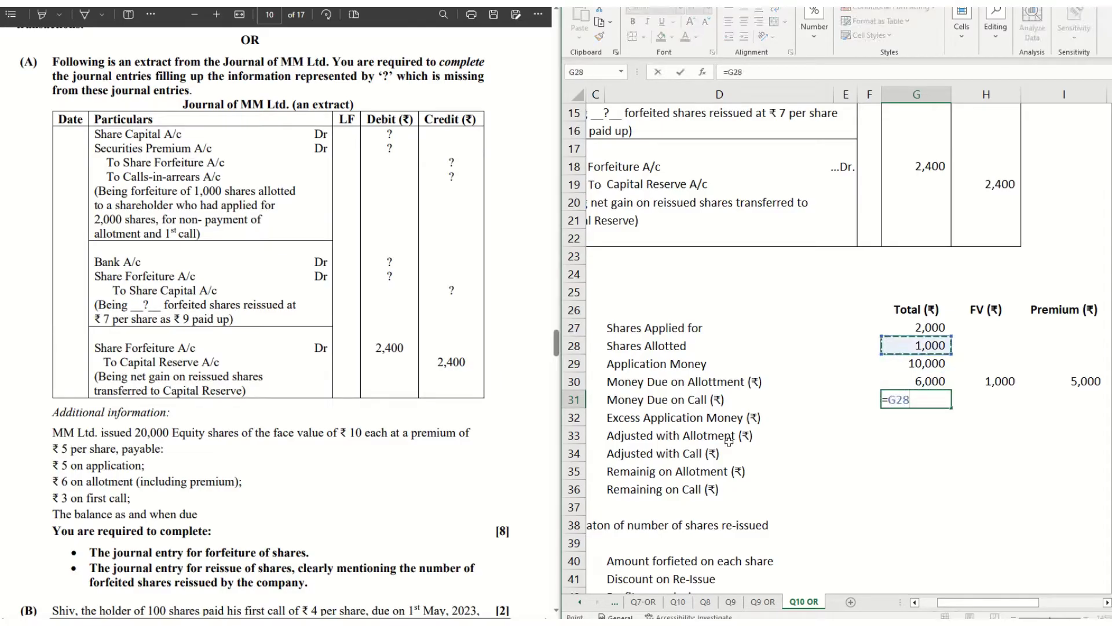
pyautogui.write('*3')
pyautogui.press('Return')
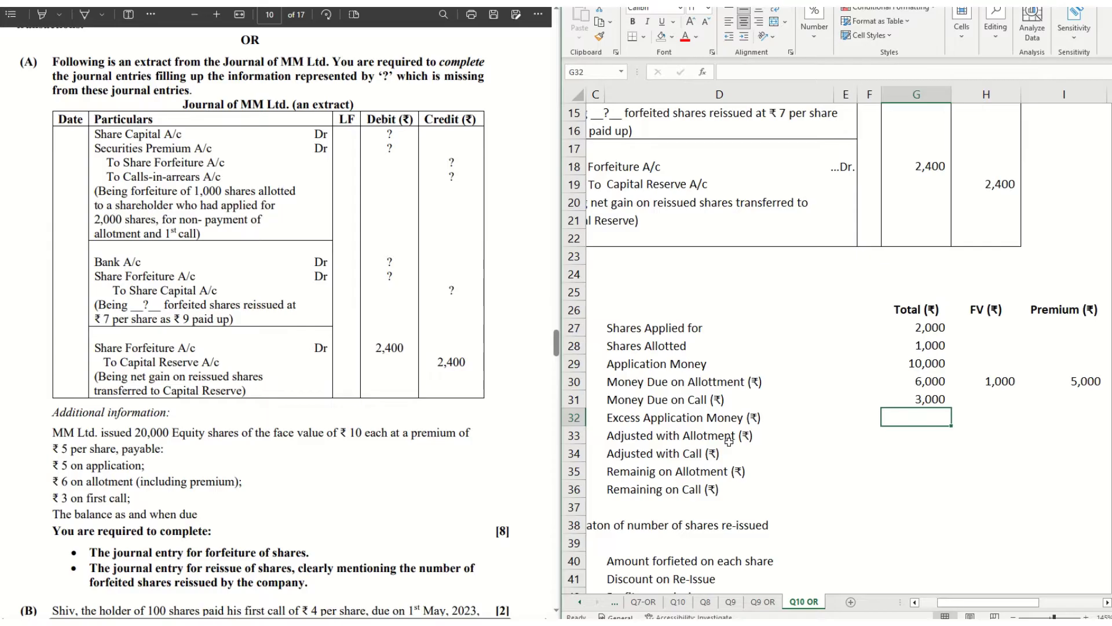
# Step: Calculate the excess application money in G32 with the formula =(G27-G28)*5
pyautogui.write('=')
pyautogui.press('Up')
pyautogui.press('Up')
pyautogui.press('Up')
pyautogui.press('Up')
pyautogui.press('Up')
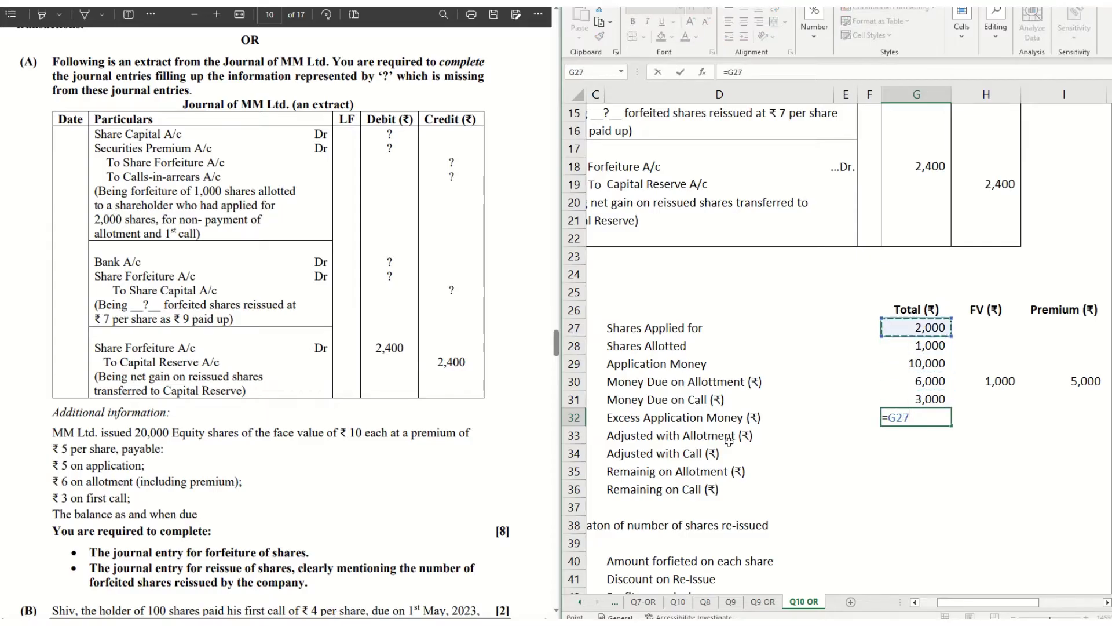
pyautogui.press('BackSpace')
pyautogui.press('BackSpace')
pyautogui.press('BackSpace')
pyautogui.write('(')
pyautogui.press('Up')
pyautogui.press('Up')
pyautogui.press('Up')
pyautogui.press('Up')
pyautogui.press('Up')
pyautogui.write('-')
pyautogui.press('Up')
pyautogui.press('Up')
pyautogui.press('Up')
pyautogui.press('Up')
pyautogui.write(')*5')
pyautogui.press('Return')
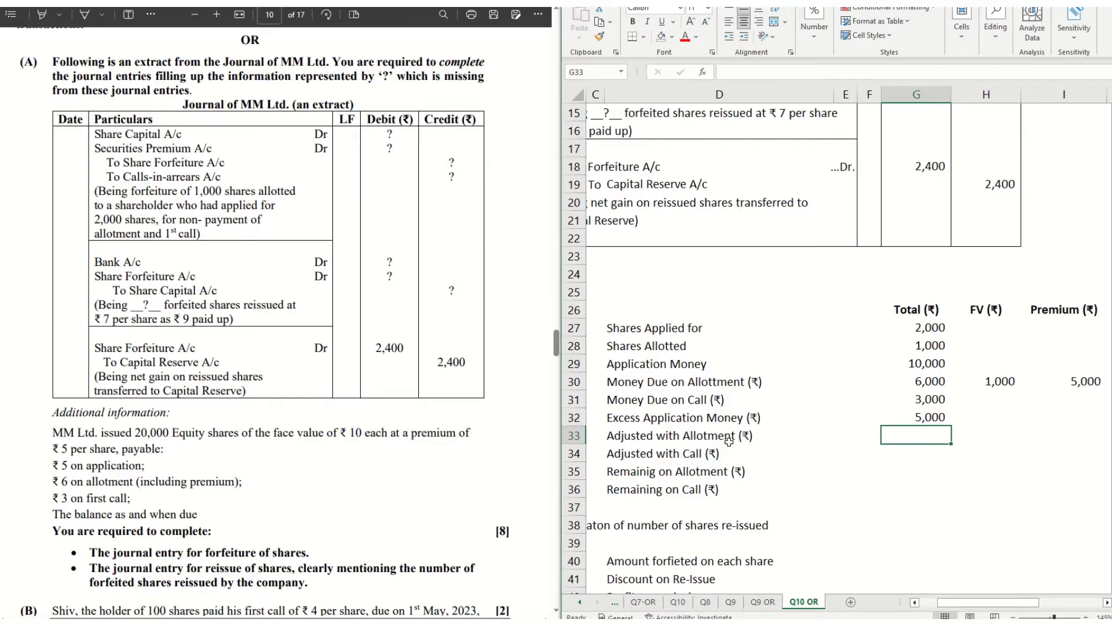
# Step: Compare the excess application money with the money due on allotment to see how it can be adjusted
pyautogui.press('Up')
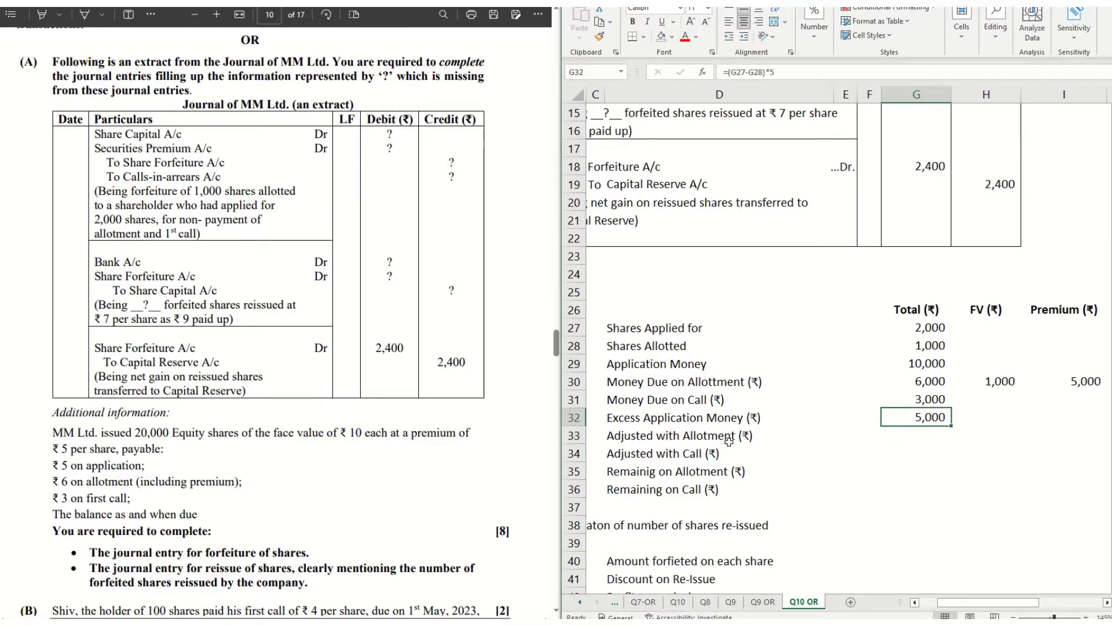
pyautogui.press('Down')
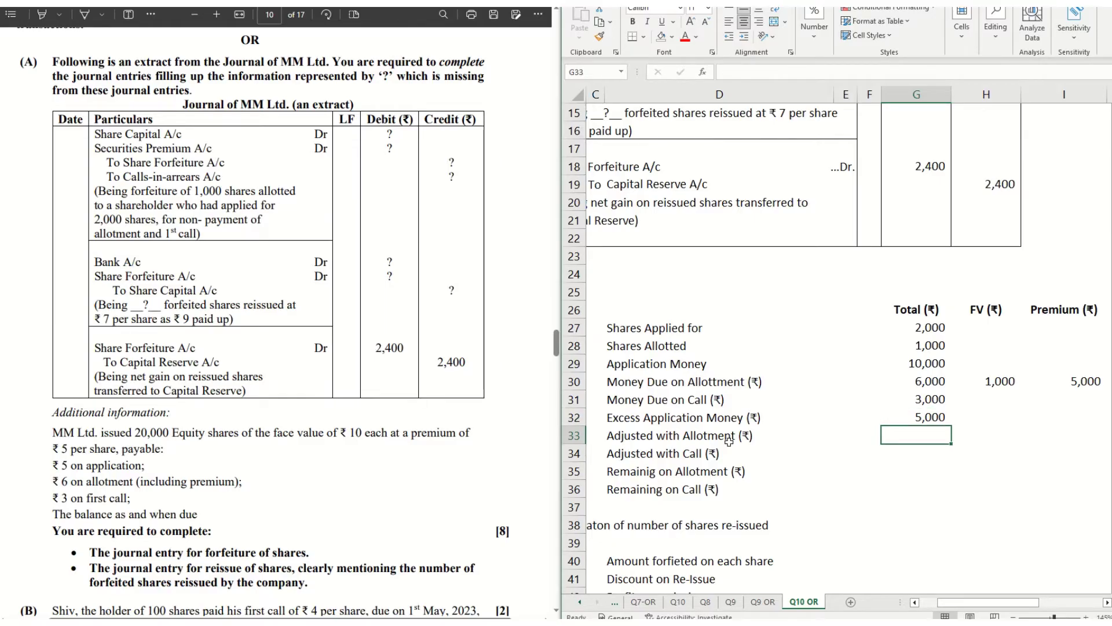
pyautogui.press('Up')
pyautogui.press('Down')
pyautogui.press('Up')
pyautogui.press('Up')
pyautogui.press('Up')
pyautogui.press('Down')
pyautogui.press('Down')
pyautogui.press('Down')
pyautogui.press('Right')
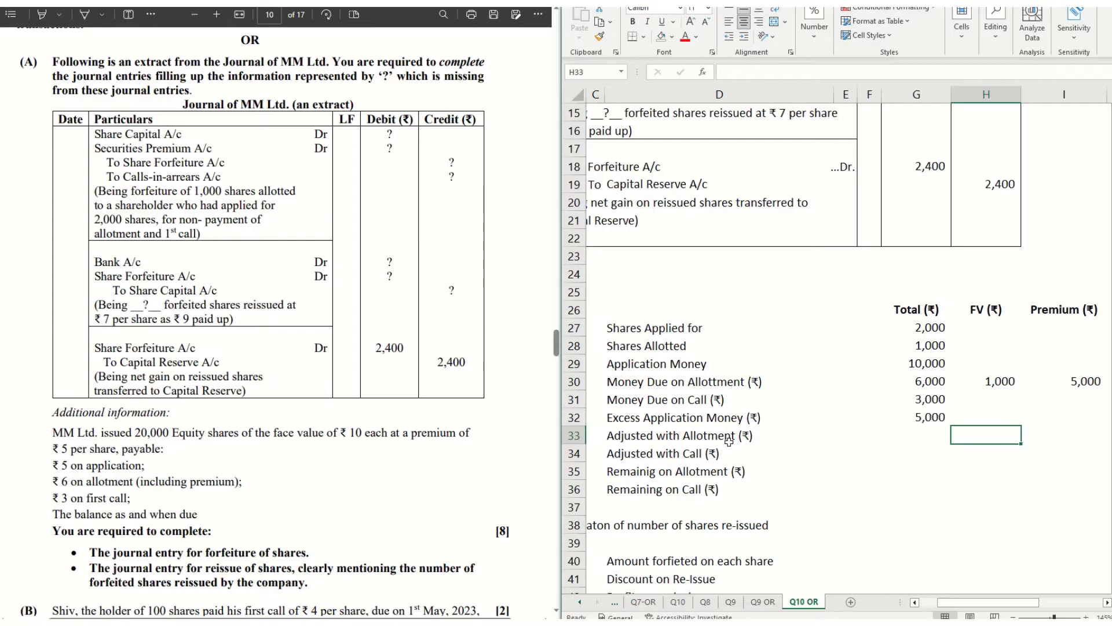
# Step: Split the excess money adjusted with allotment in row 33 into 1,000 face value and 4,000 premium
pyautogui.write('1000')
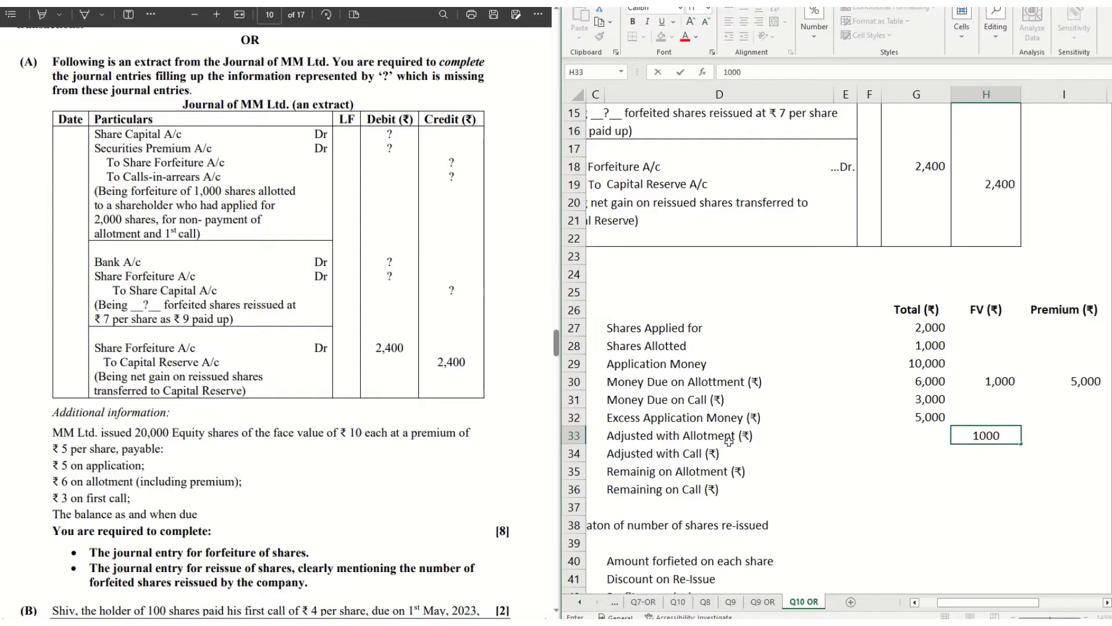
pyautogui.press('Return')
pyautogui.press('Up')
pyautogui.press('Left')
pyautogui.press('Up')
pyautogui.press('Down')
pyautogui.press('Right')
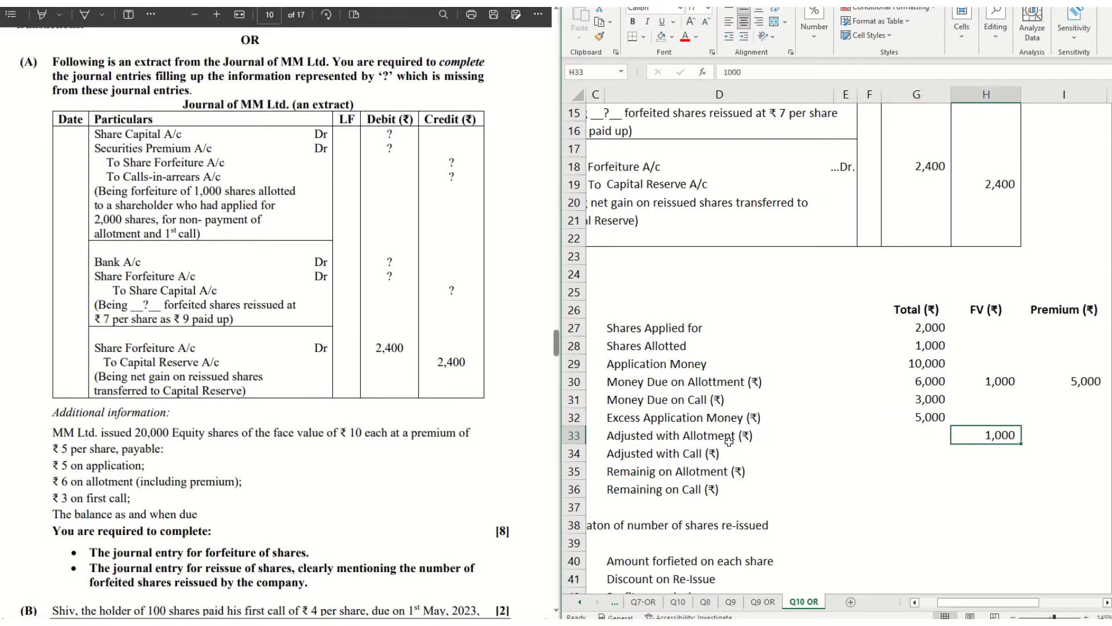
pyautogui.press('Right')
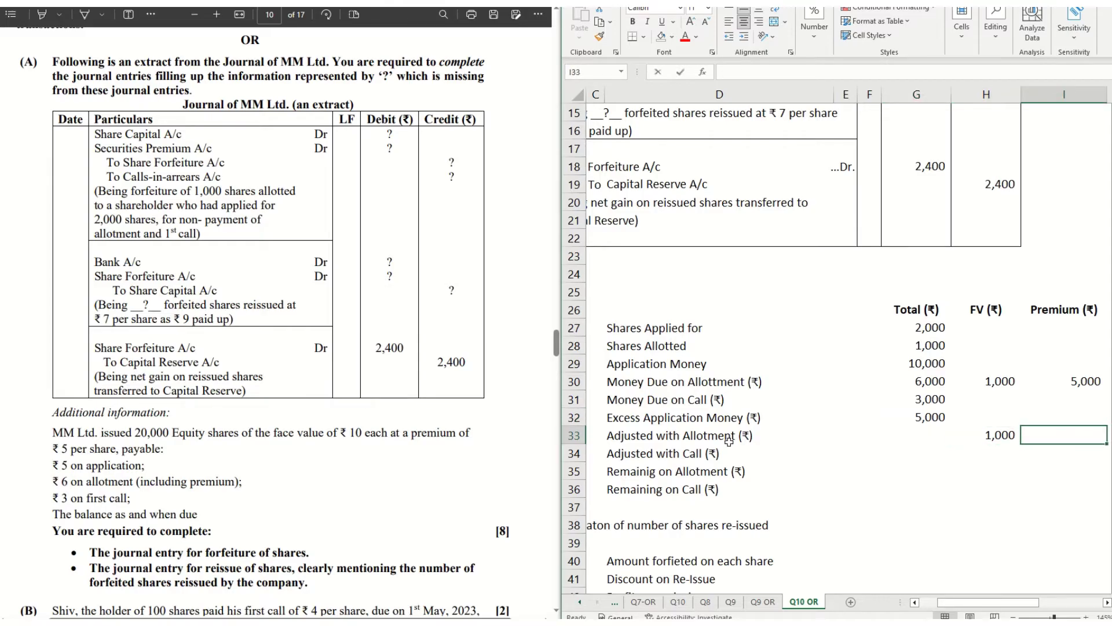
pyautogui.write('4000')
pyautogui.press('Return')
pyautogui.press('Up')
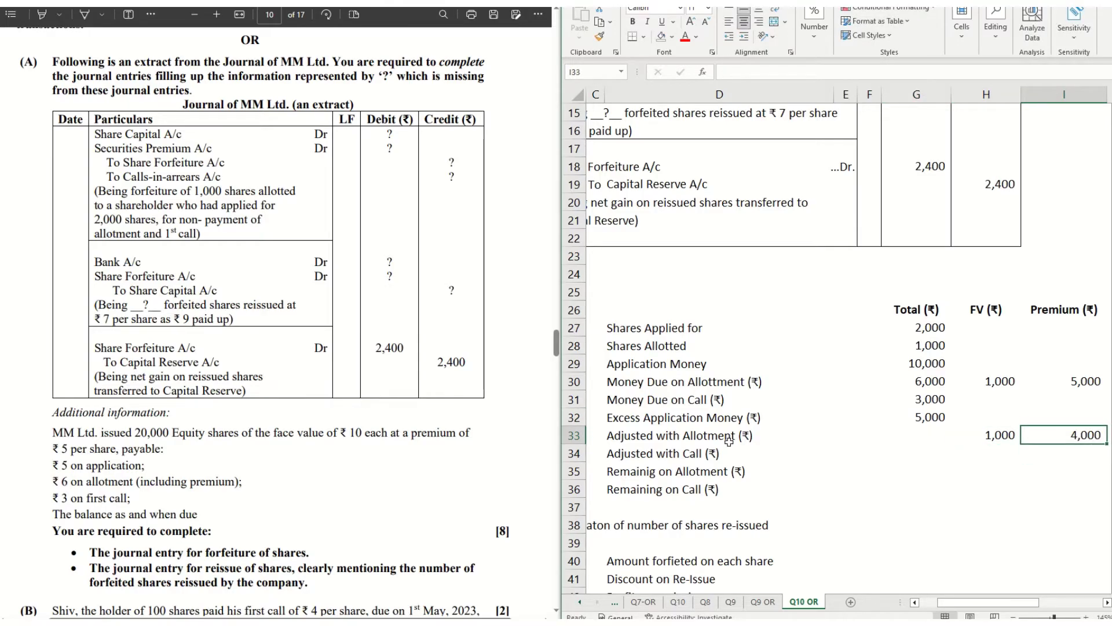
# Step: Enter 0 in G34 as the total excess application money adjusted with the call
pyautogui.press('Up')
pyautogui.press('Up')
pyautogui.press('Up')
pyautogui.press('Down')
pyautogui.press('Down')
pyautogui.press('Down')
pyautogui.press('Down')
pyautogui.press('Left')
pyautogui.press('Left')
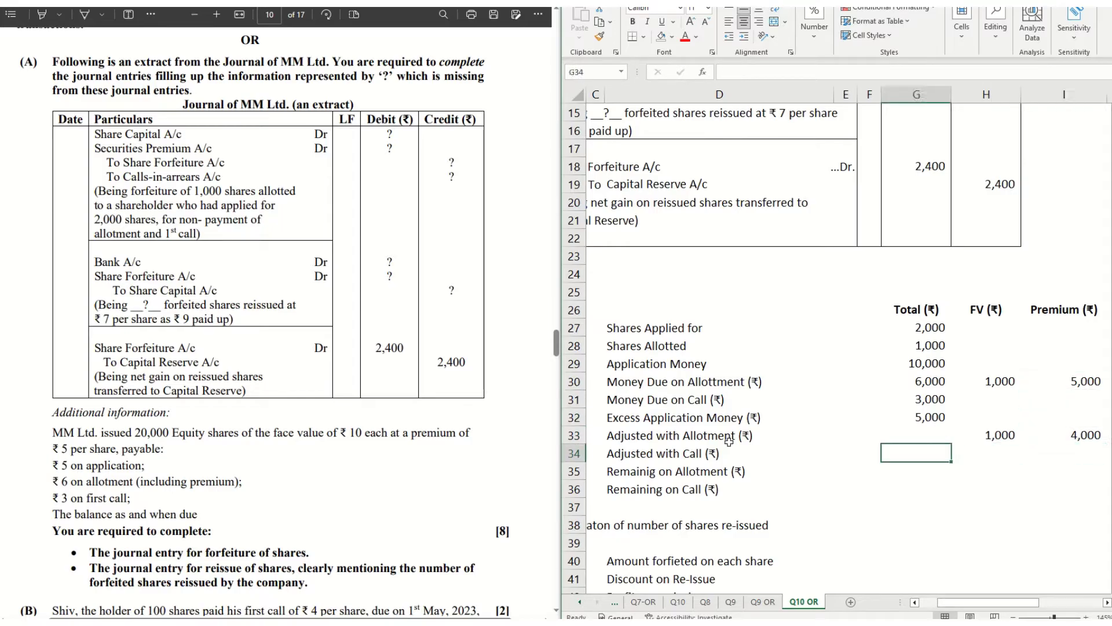
pyautogui.write('0')
pyautogui.press('Right')
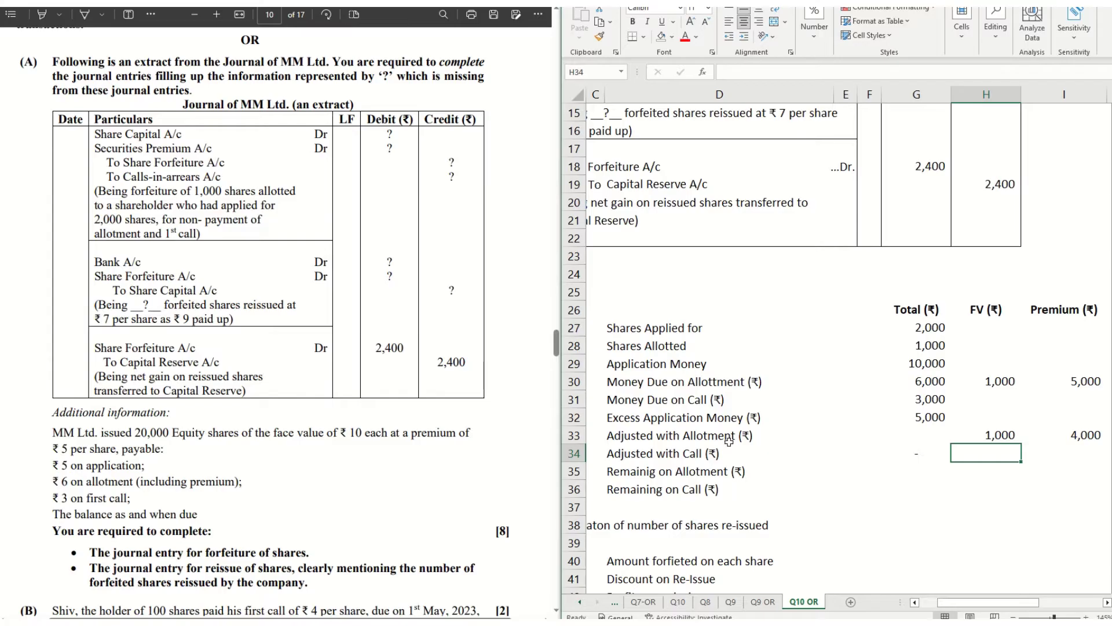
# Step: Check the face value and premium adjusted with allotment against the excess application money
pyautogui.press('Up')
pyautogui.press('Left')
pyautogui.press('Up')
pyautogui.press('Right')
pyautogui.press('Down')
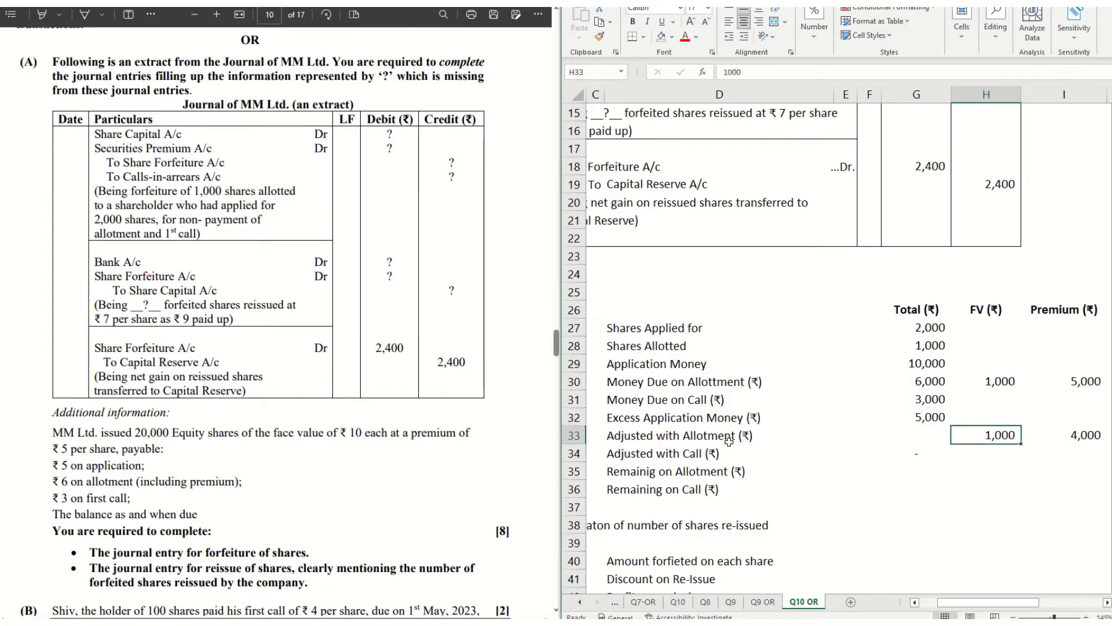
pyautogui.hotkey('shift', 'Right')
pyautogui.press('Down')
pyautogui.press('Left')
pyautogui.press('Down')
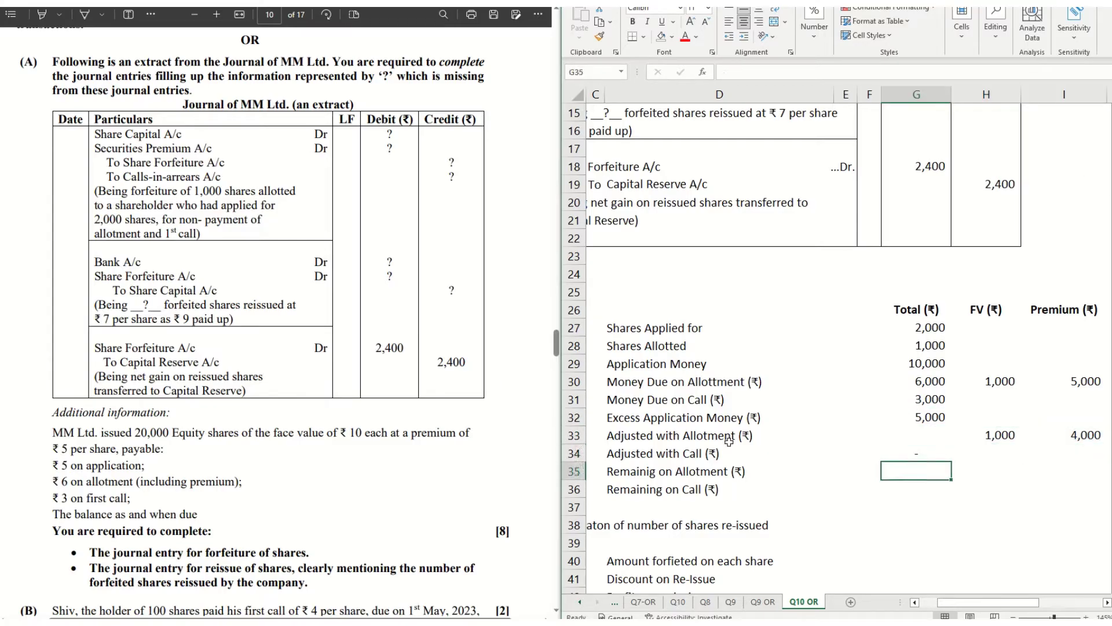
# Step: Enter 1,000 as the amount remaining on allotment in both the premium and the total columns of row 35
pyautogui.press('Right')
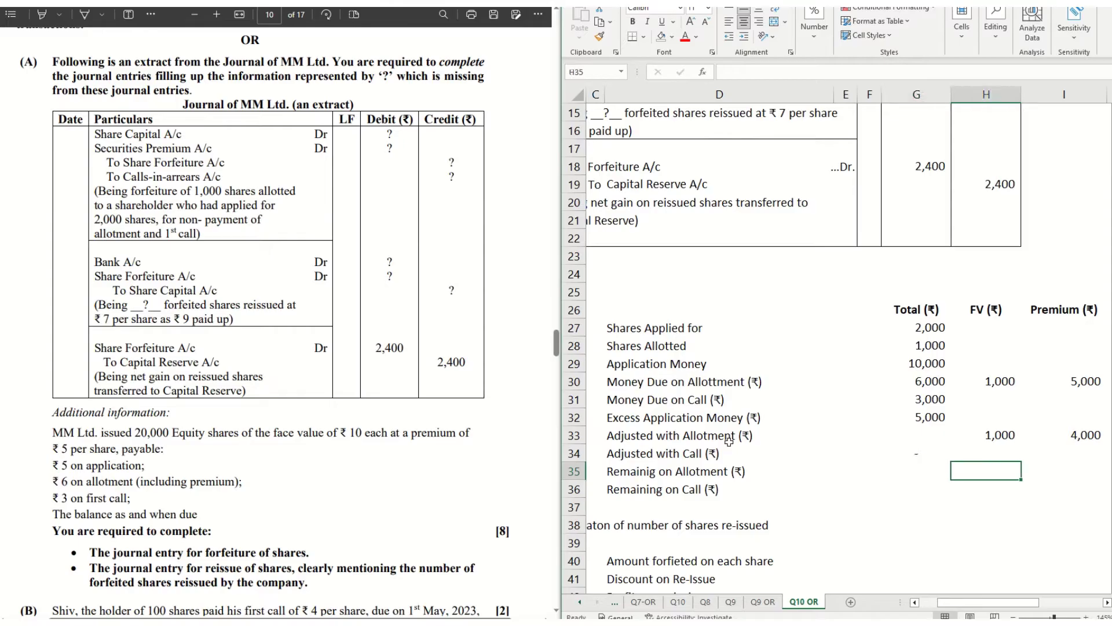
pyautogui.press('Up')
pyautogui.press('Up')
pyautogui.press('Down')
pyautogui.press('Down')
pyautogui.press('Up')
pyautogui.press('Up')
pyautogui.press('Down')
pyautogui.press('Down')
pyautogui.press('Right')
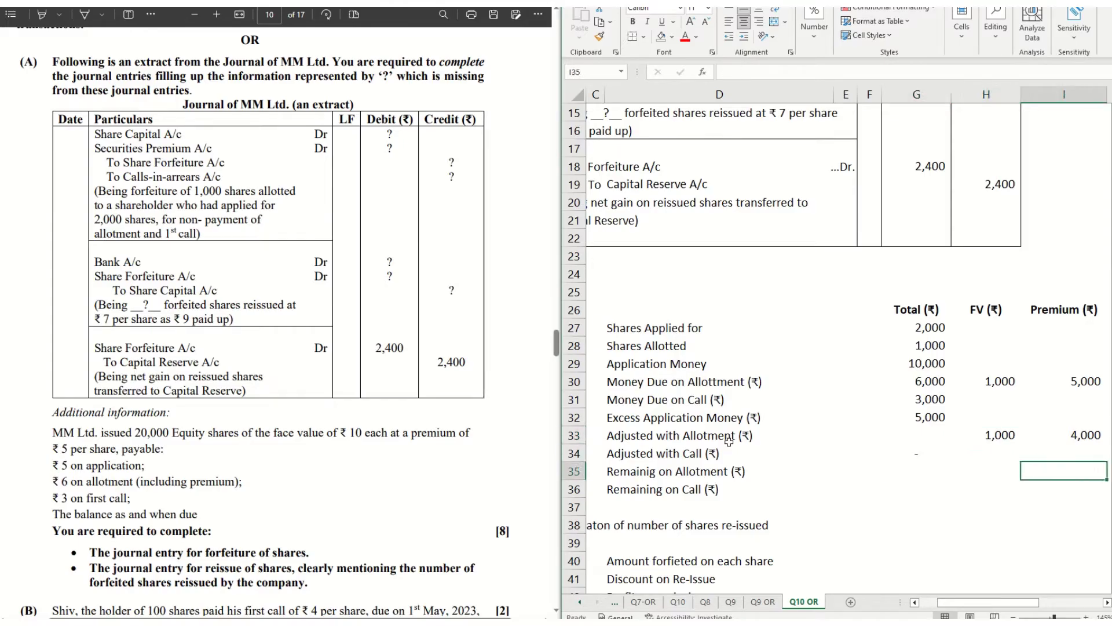
pyautogui.write('1,00')
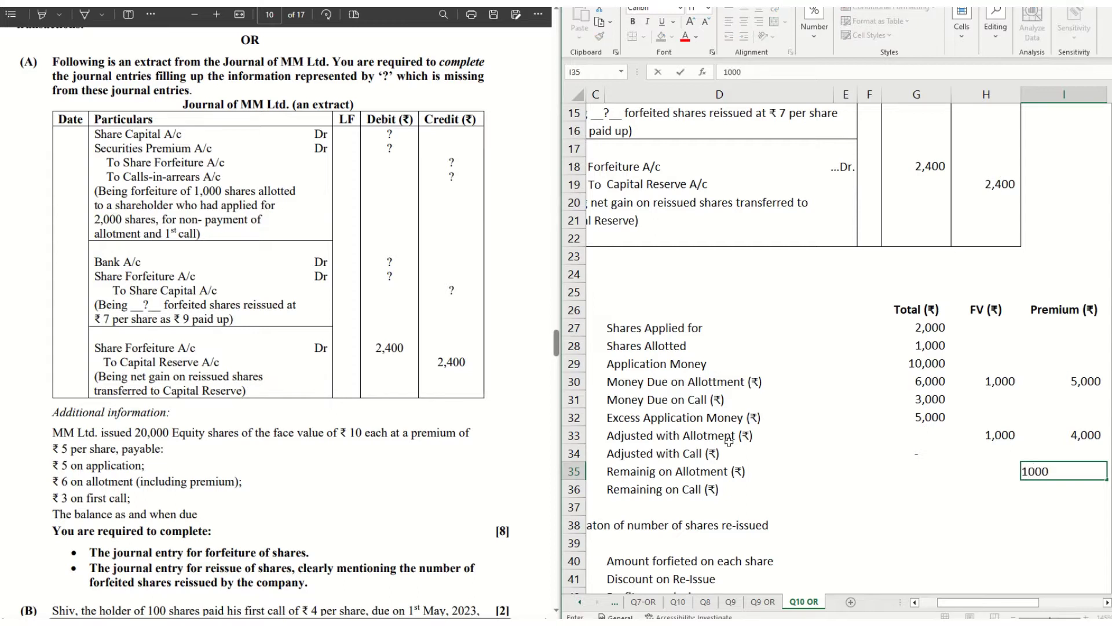
pyautogui.write('0')
pyautogui.hotkey('ctrl', 'Return')
pyautogui.press('Left')
pyautogui.press('Left')
pyautogui.write('1,000')
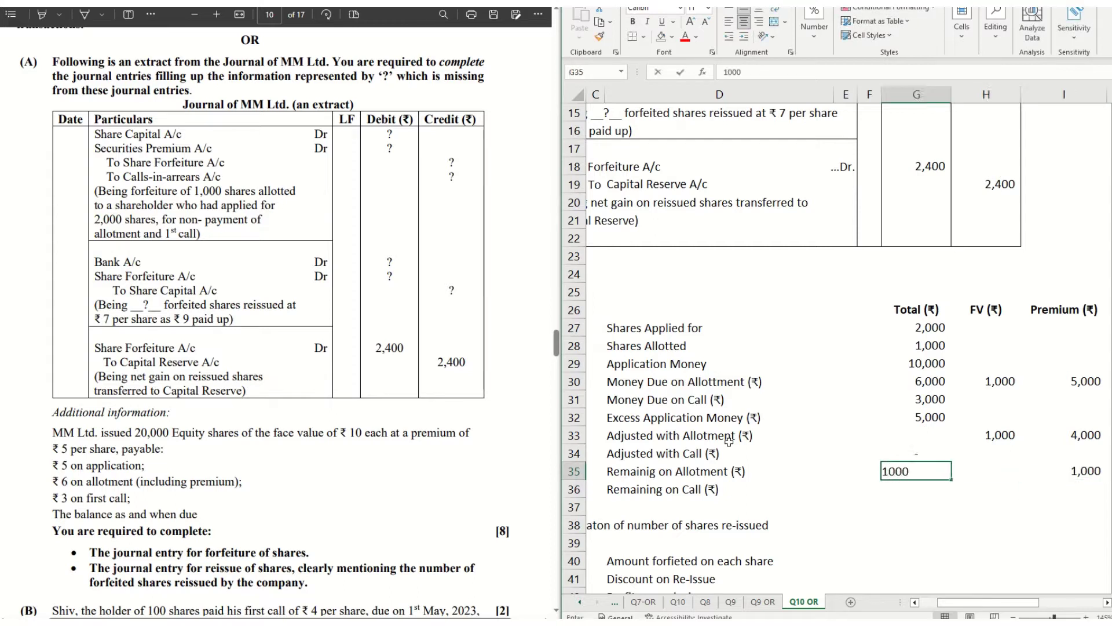
pyautogui.press('Return')
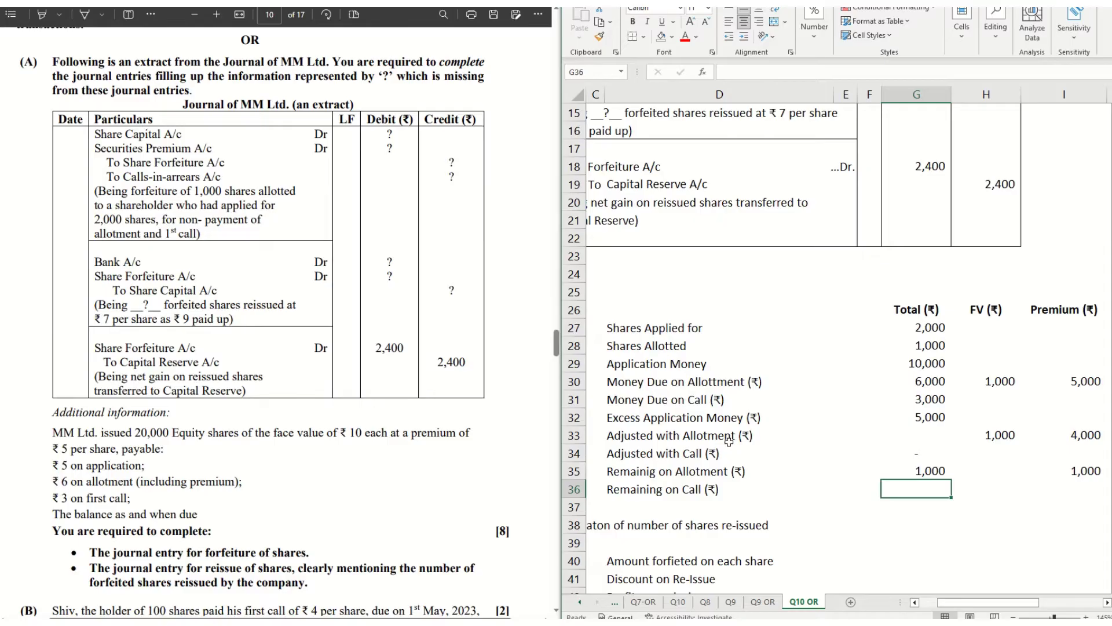
# Step: Calculate the total remaining on call in G36 with the formula =-G28*3
pyautogui.write('-')
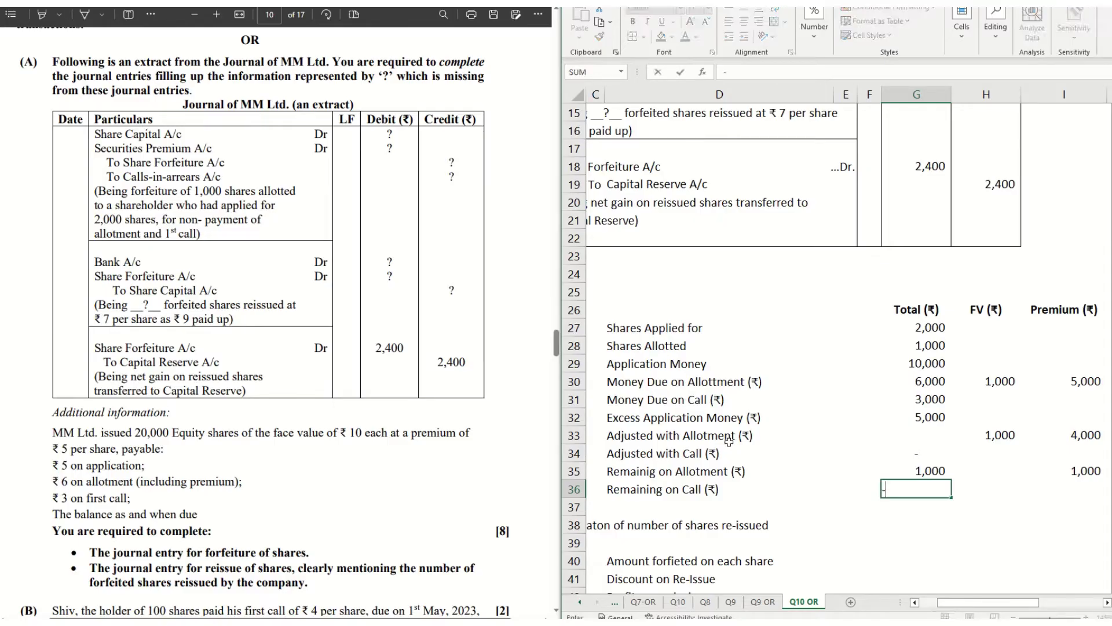
pyautogui.press('Up')
pyautogui.press('Up')
pyautogui.press('Up')
pyautogui.press('Up')
pyautogui.press('Up')
pyautogui.press('Up')
pyautogui.press('Up')
pyautogui.press('Up')
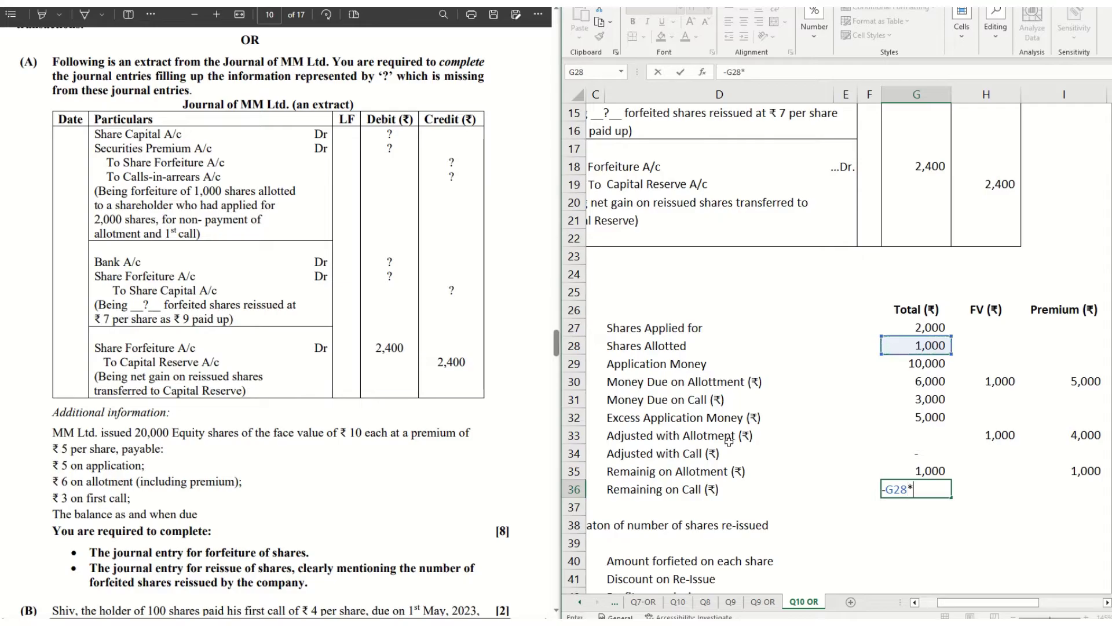
pyautogui.write('*3')
pyautogui.press('Return')
pyautogui.press('Up')
# Step: Enter 3,000 as the face value portion of the amount remaining on call in H36
pyautogui.press('Right')
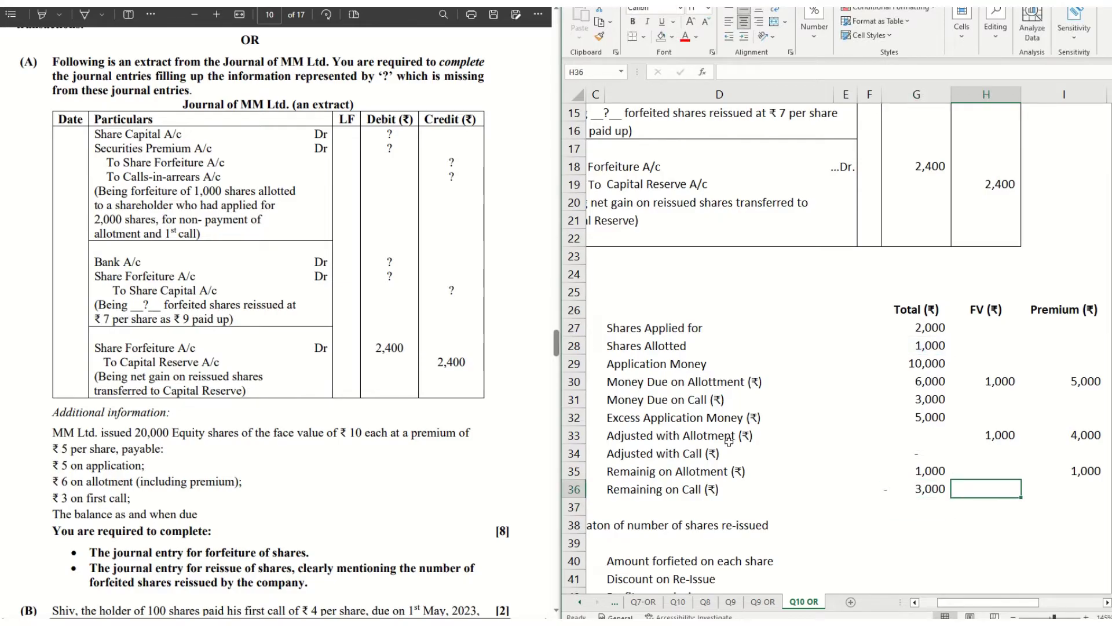
pyautogui.write('3000')
pyautogui.press('Return')
pyautogui.press('Up')
pyautogui.press('Left')
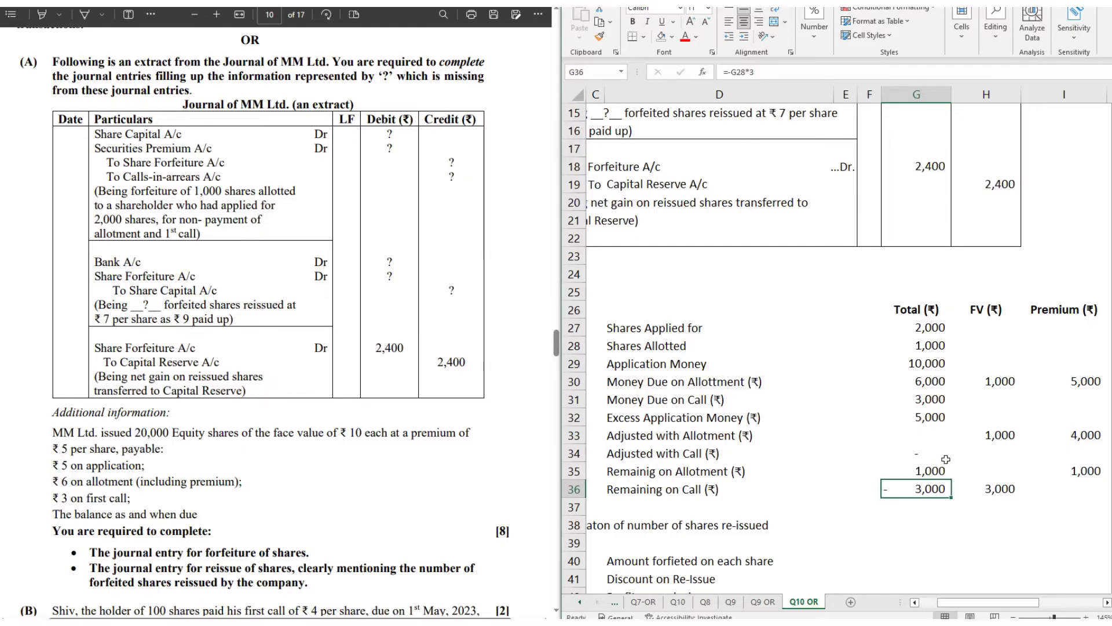
# Step: Calculate the Share Capital A/c debit of the forfeiture entry in G4 with the formula =1000*(5+1+3)
pyautogui.scroll(2, 880, 468)
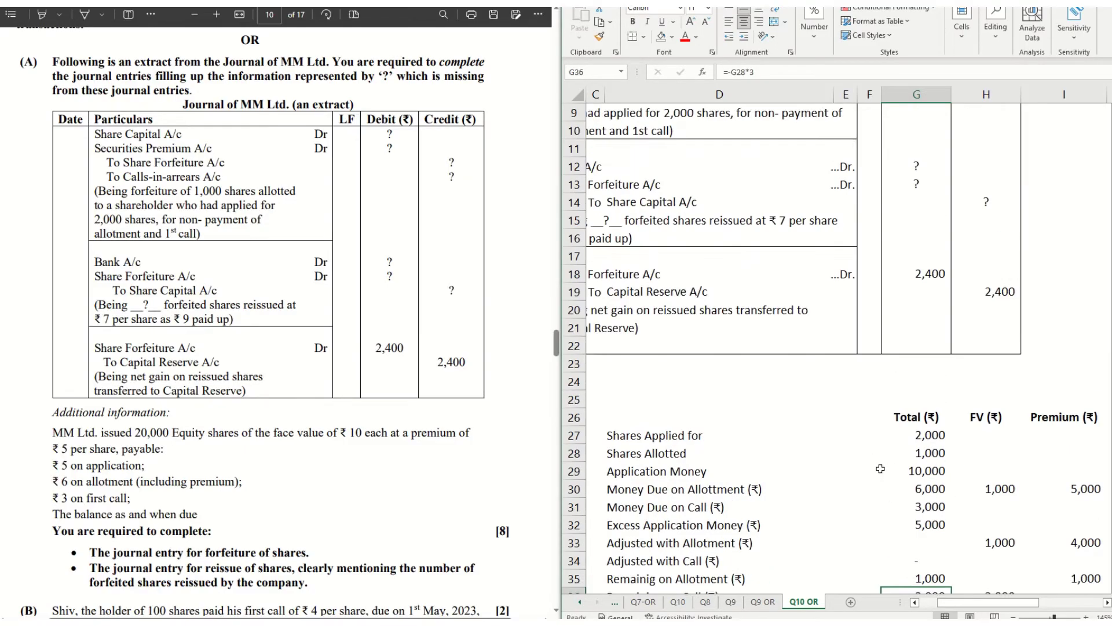
pyautogui.scroll(3, 881, 468)
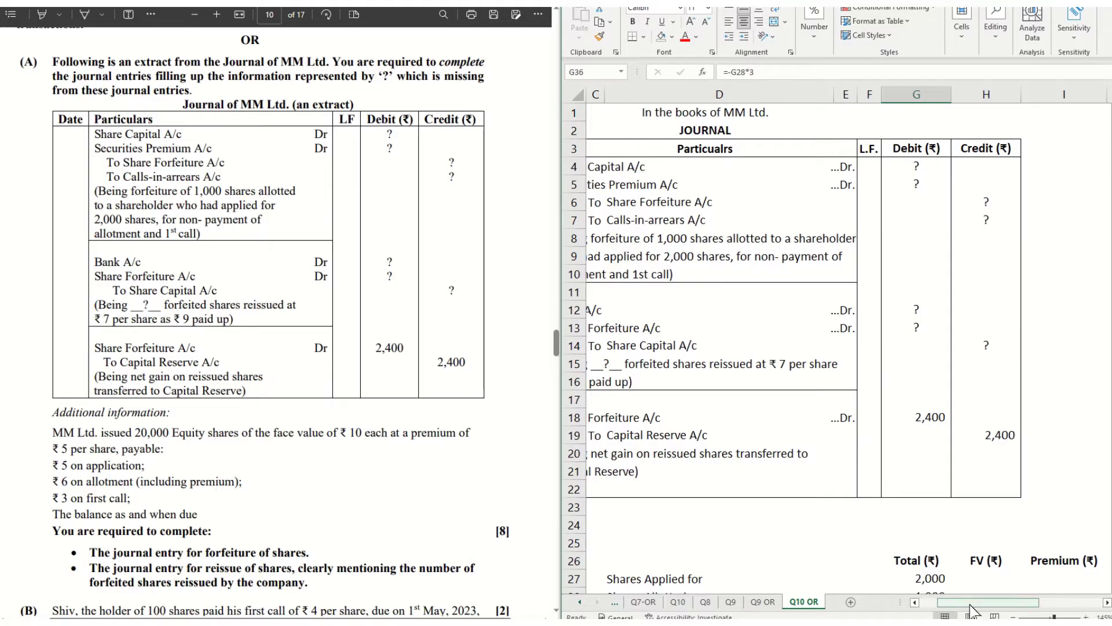
pyautogui.moveTo(971, 610); pyautogui.dragTo(954, 609)
pyautogui.click(752, 174)
pyautogui.press('Right')
pyautogui.press('Right')
pyautogui.press('Right')
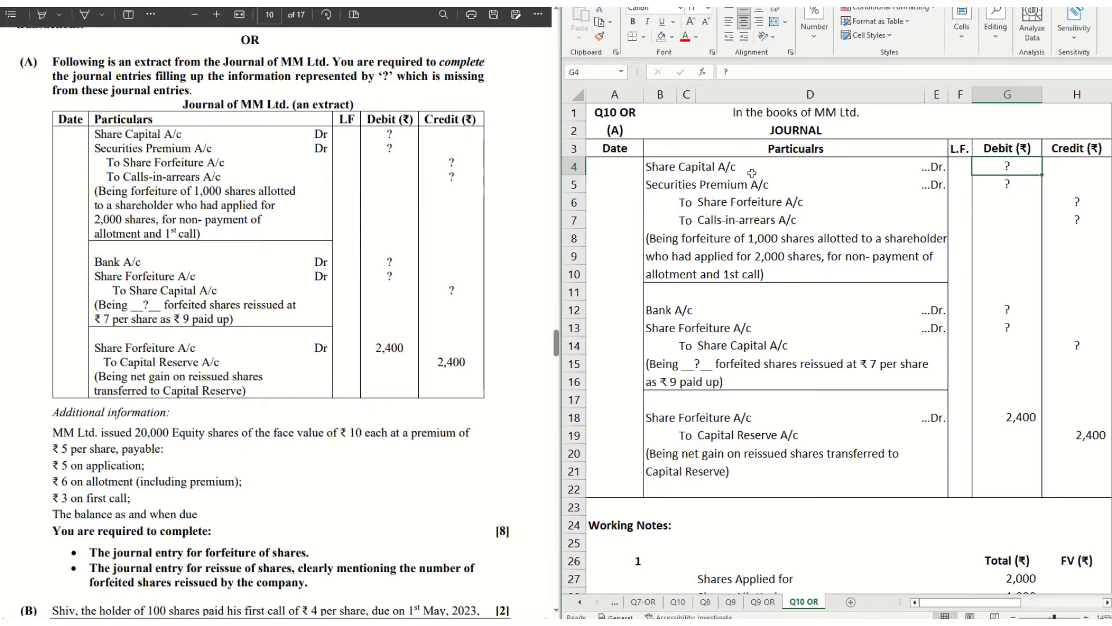
pyautogui.write('=')
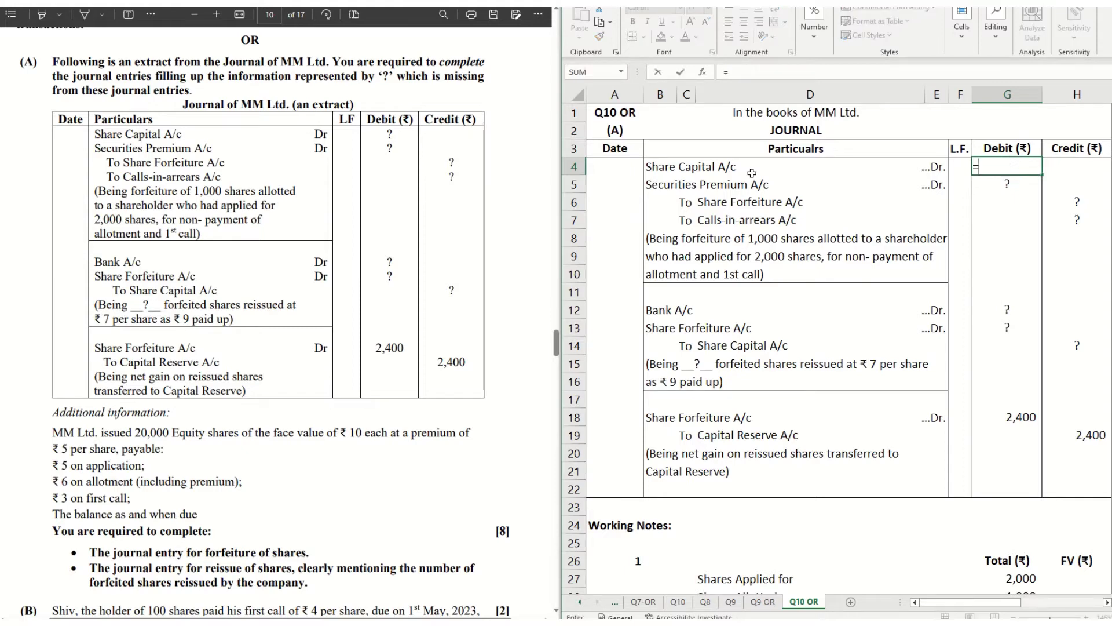
pyautogui.write('1000*(')
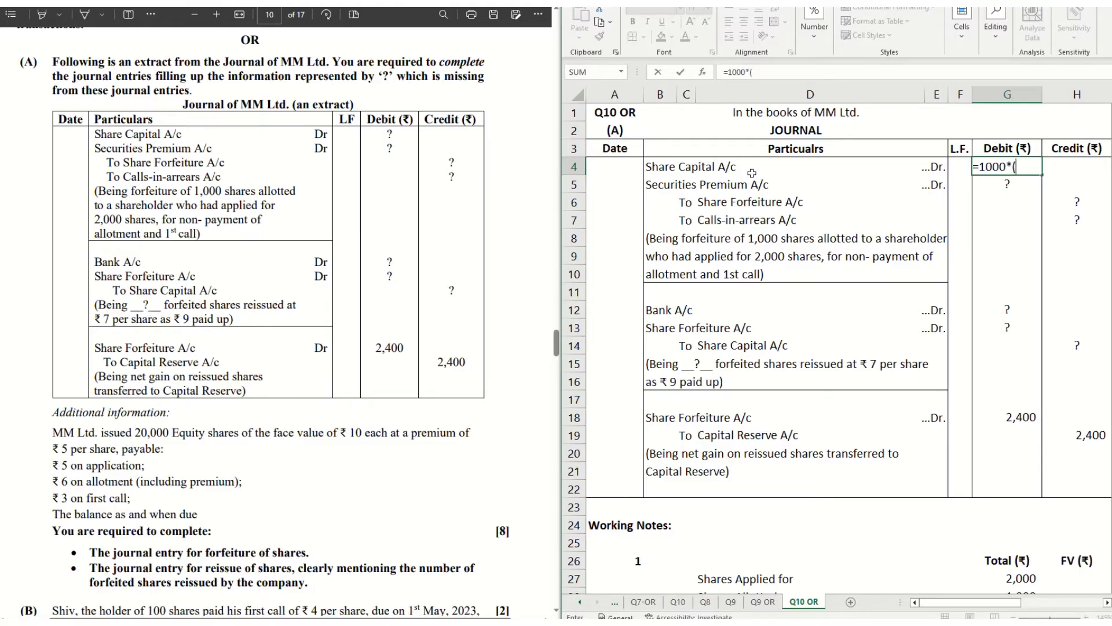
pyautogui.write('5+1+')
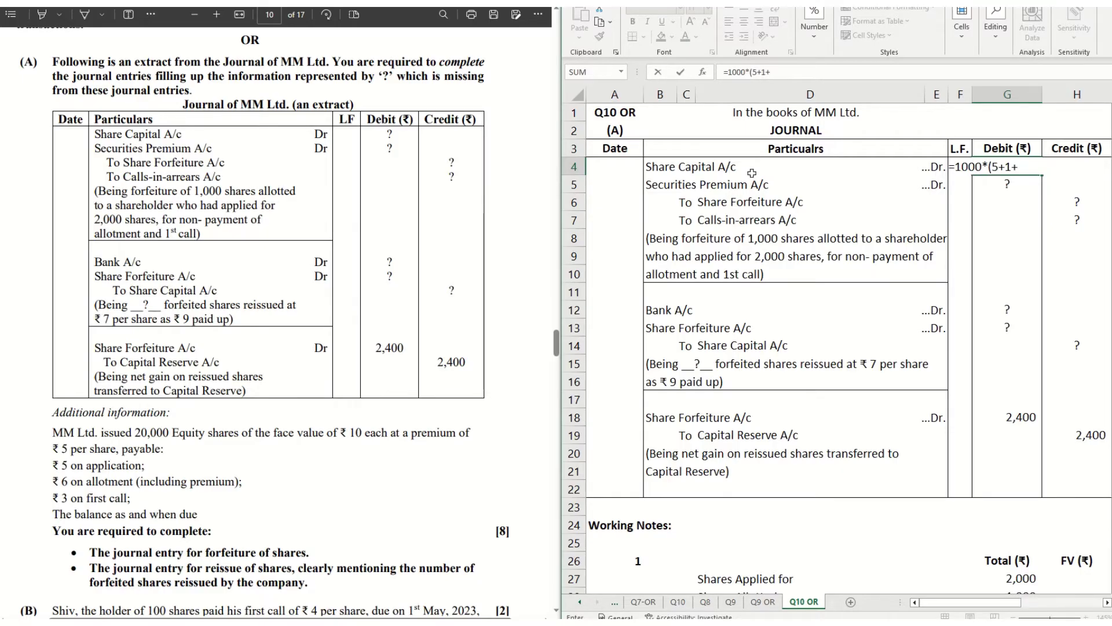
pyautogui.write('3')
pyautogui.press('Return')
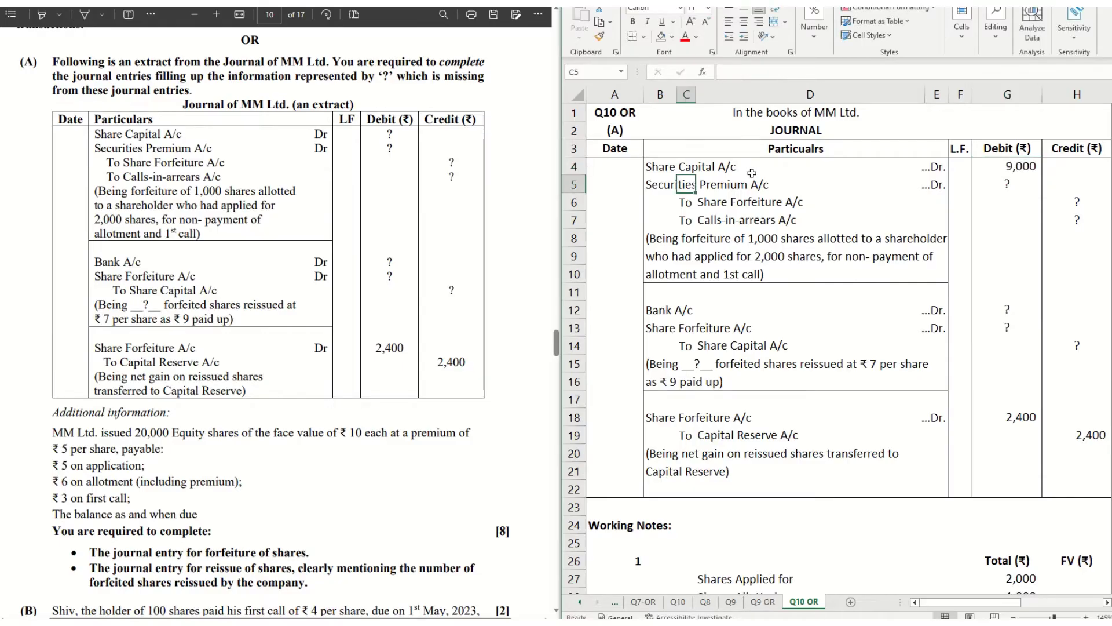
# Step: Enter 1,000 as the Securities Premium A/c debit of the forfeiture entry in G5
pyautogui.press('Right')
pyautogui.press('Right')
pyautogui.press('Right')
pyautogui.press('Right')
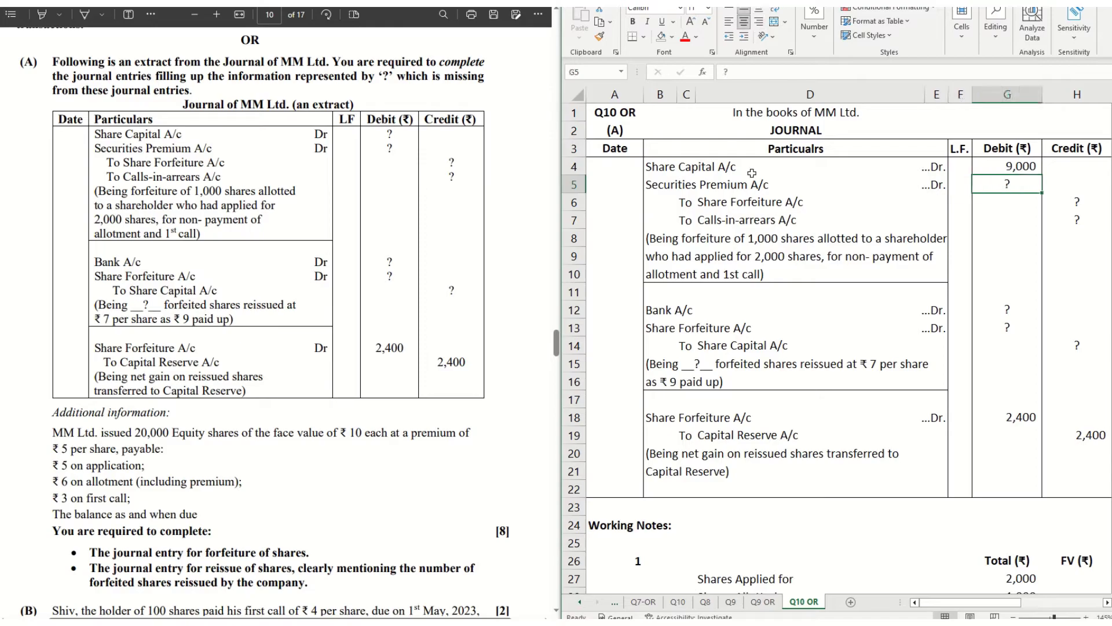
pyautogui.press('Up')
pyautogui.press('Down')
pyautogui.press('Left')
pyautogui.press('Left')
pyautogui.press('Left')
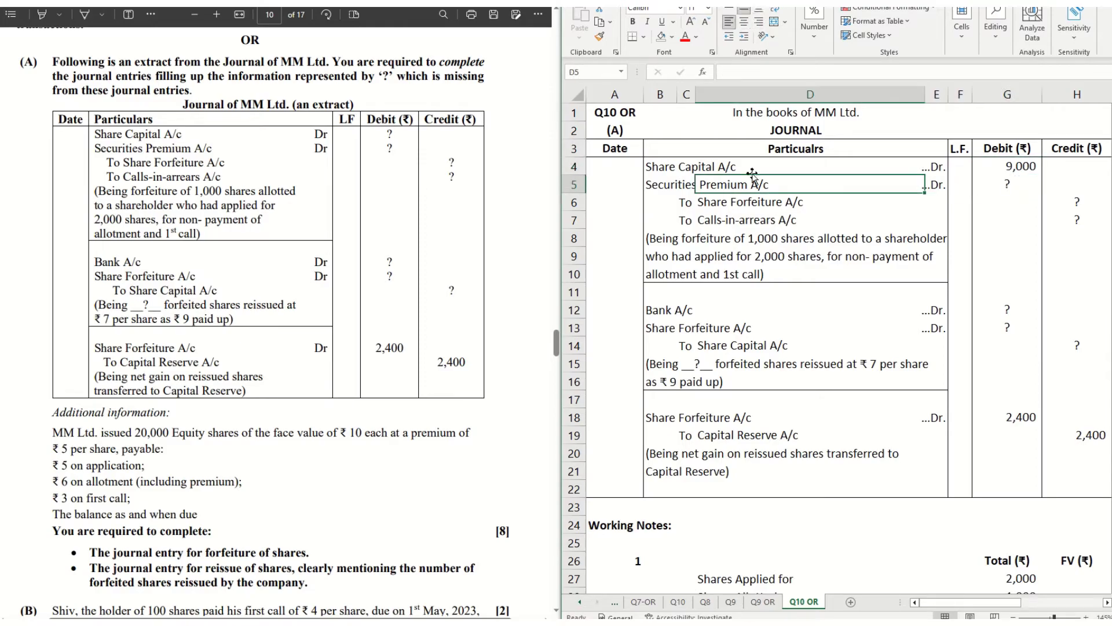
pyautogui.press('Right')
pyautogui.press('Right')
pyautogui.press('Right')
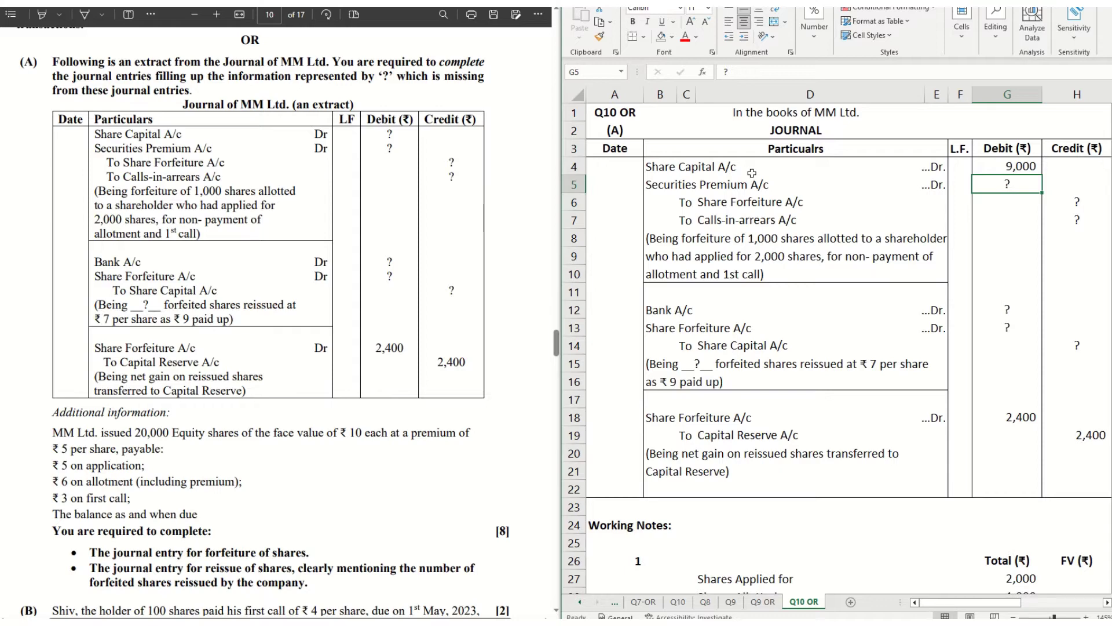
pyautogui.write('1000')
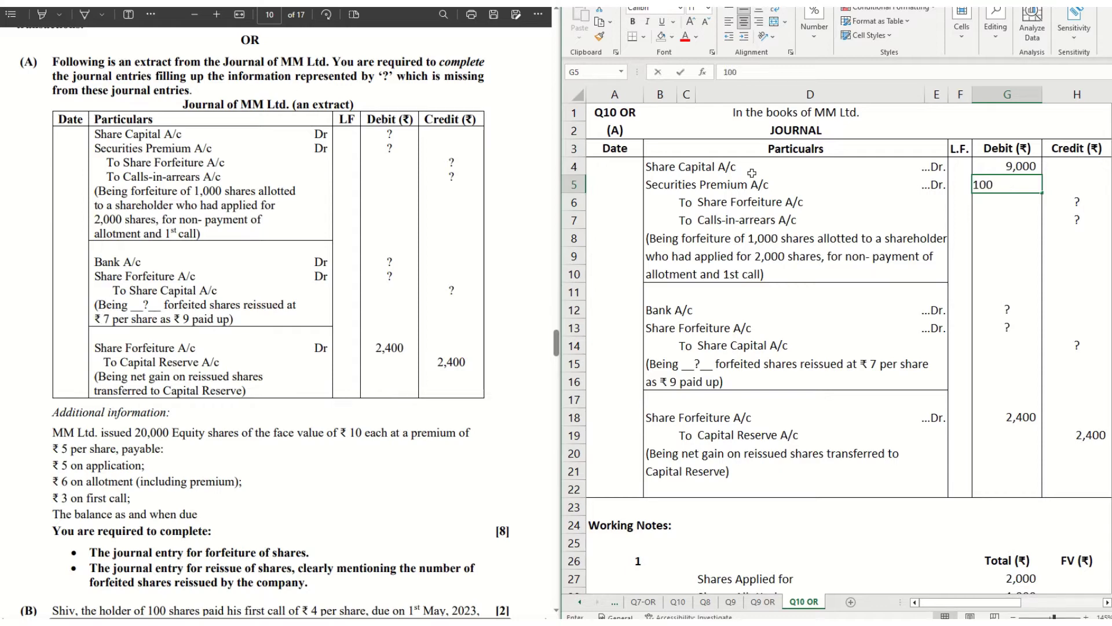
pyautogui.press('Return')
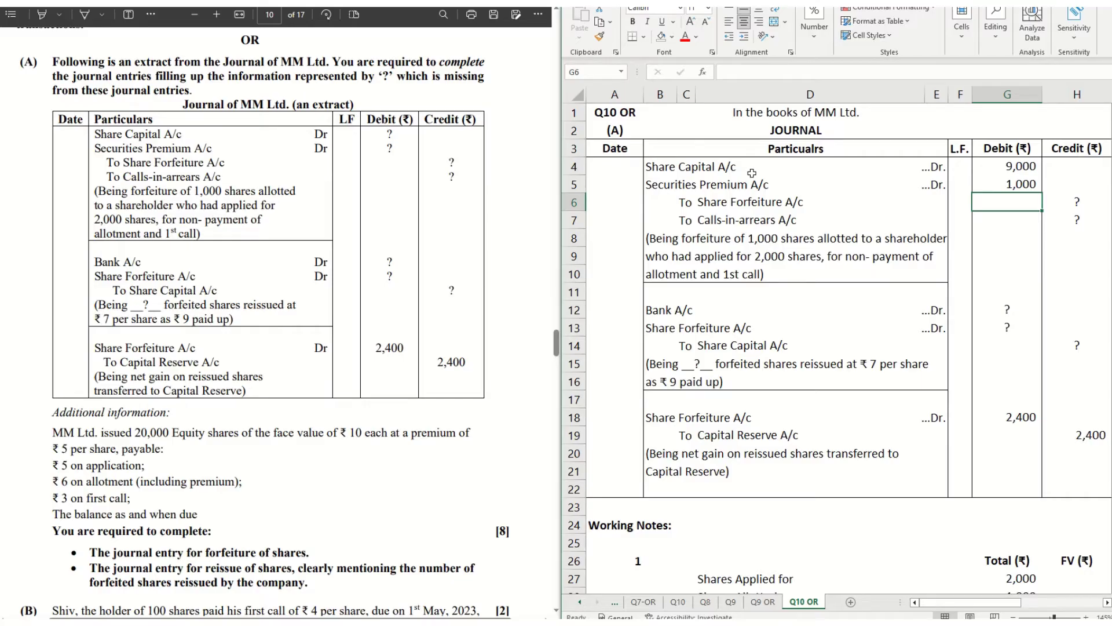
# Step: Calculate the Share Forfeiture A/c credit of the forfeiture entry in H6 with the formula =(2000*5)-4000
pyautogui.press('Up')
pyautogui.press('Down')
pyautogui.press('Right')
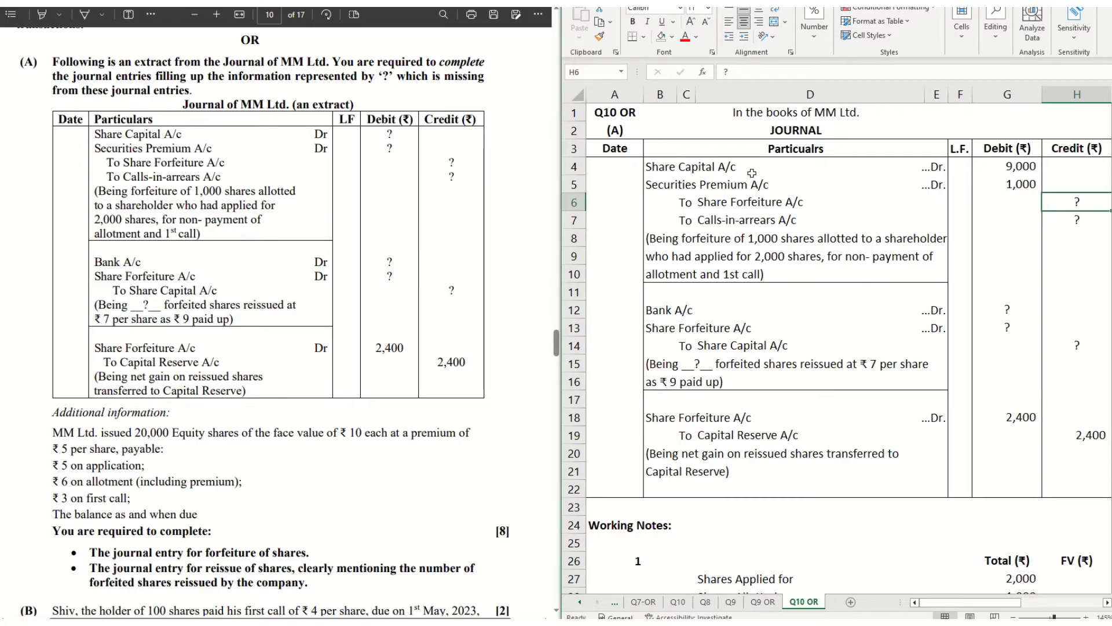
pyautogui.write('=200')
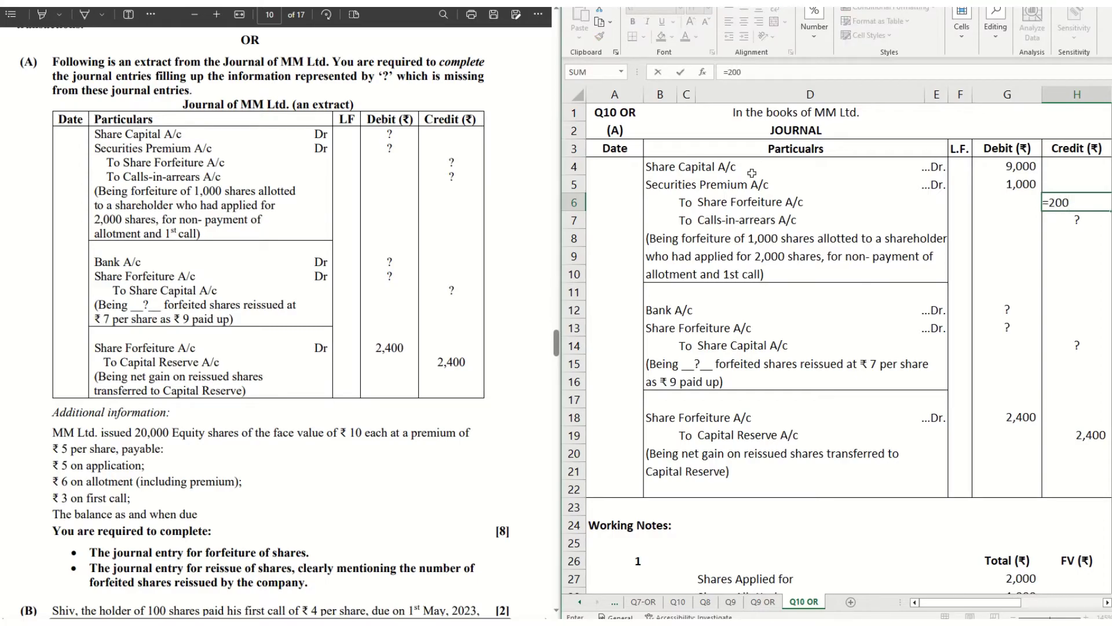
pyautogui.write('0*5')
pyautogui.write(')')
pyautogui.click(1070, 202)
pyautogui.write('(')
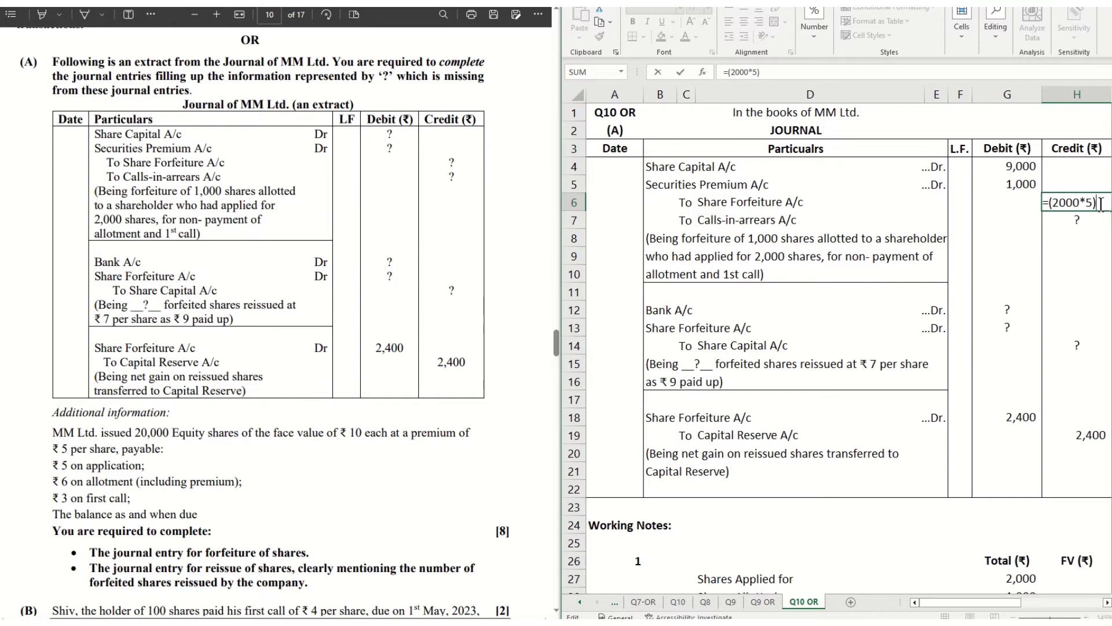
pyautogui.write('-400')
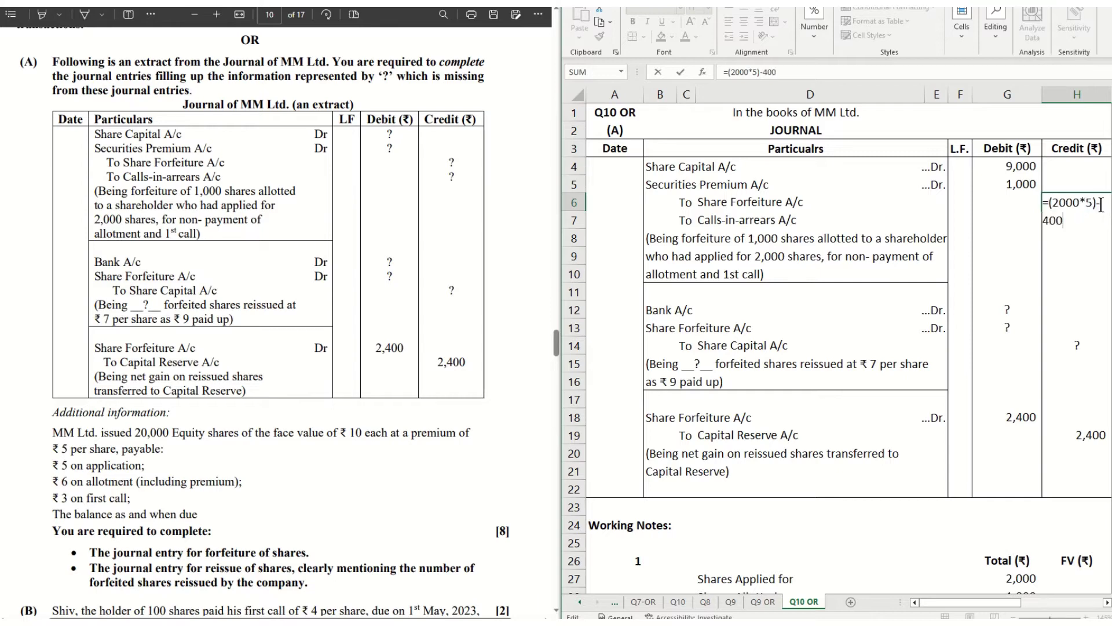
pyautogui.write('0')
pyautogui.press('Return')
pyautogui.click(1100, 203)
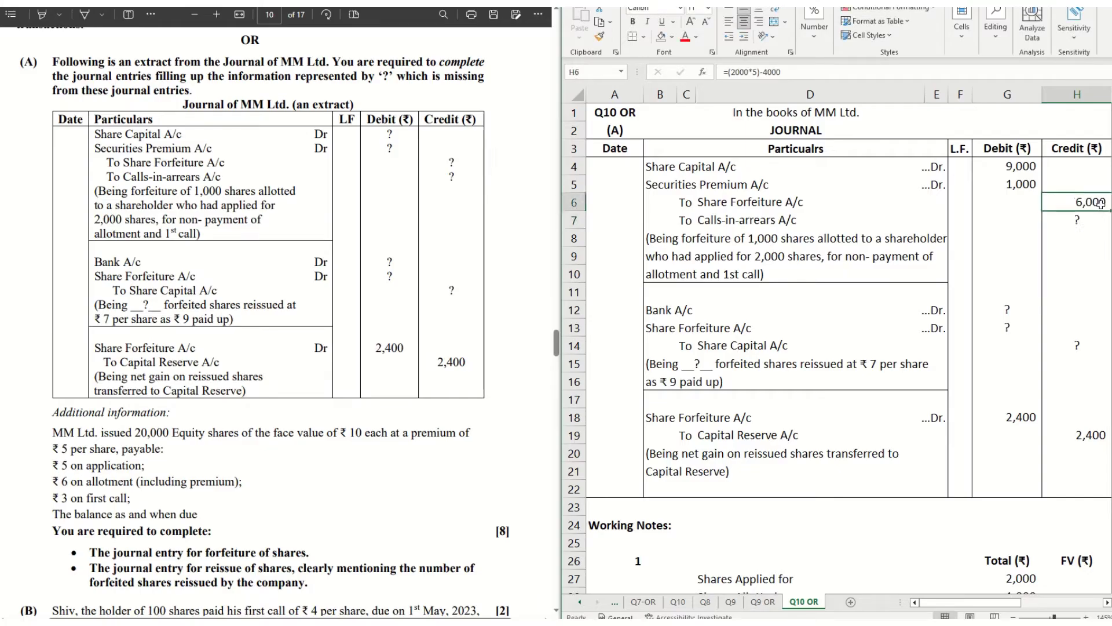
pyautogui.press('Down')
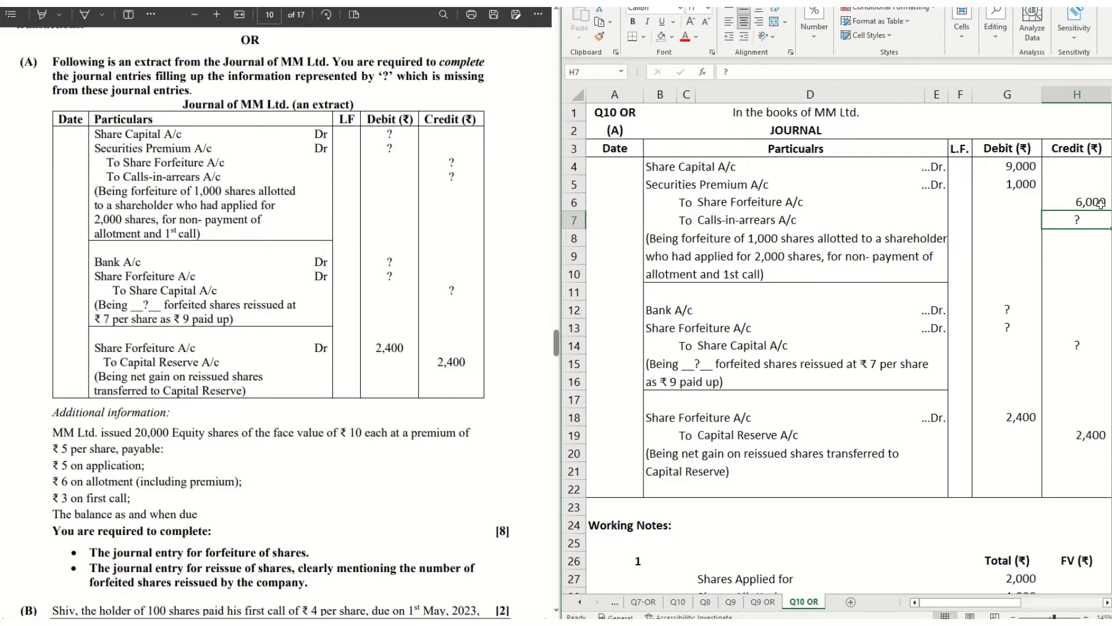
# Step: Calculate the Calls-in-arrears A/c credit of the forfeiture entry in H7 with the formula =1000+3000
pyautogui.write('=1000+3000')
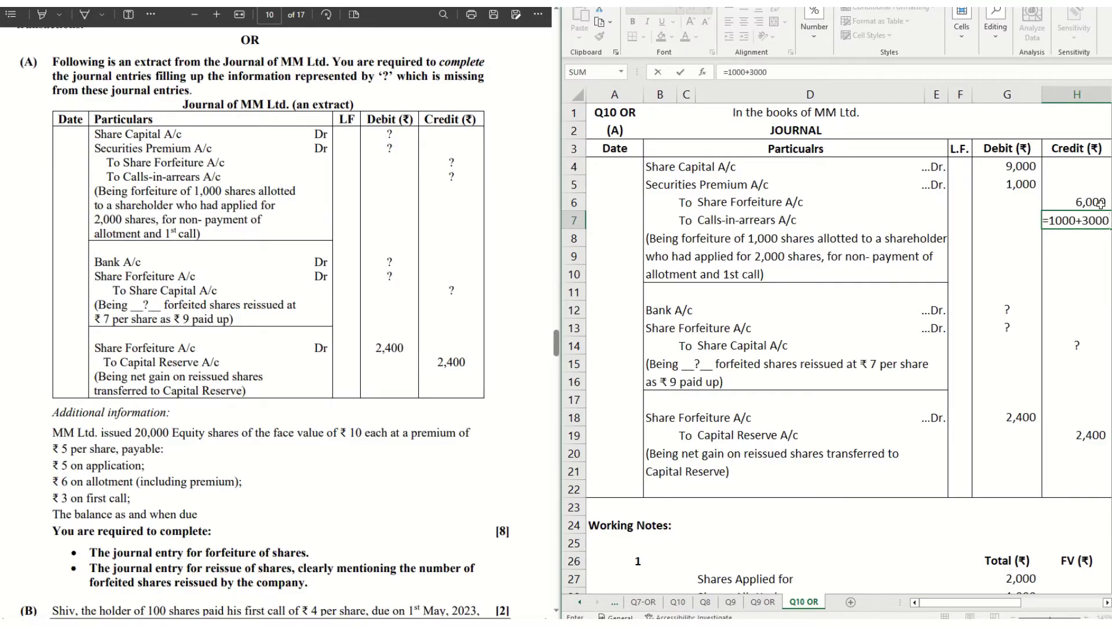
pyautogui.hotkey('ctrl', 'Return')
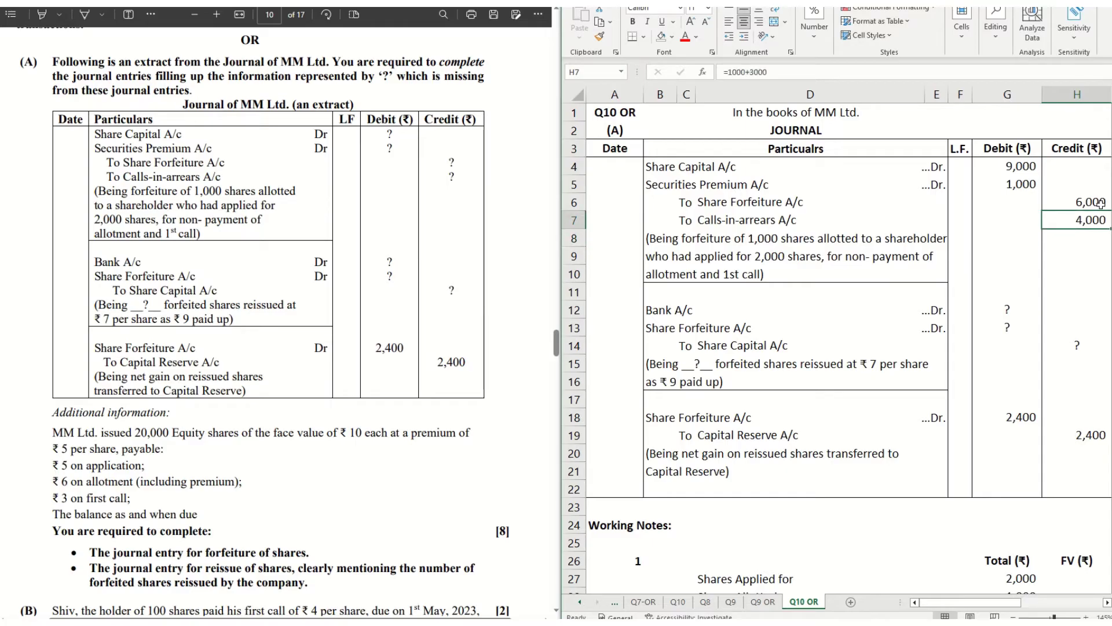
# Step: Examine the reissue entry's missing amounts and narration, and the Share Forfeiture A/c debit of the capital reserve transfer entry
pyautogui.press('Left')
pyautogui.press('Left')
pyautogui.press('Left')
pyautogui.press('Down')
pyautogui.press('Left')
pyautogui.press('Left')
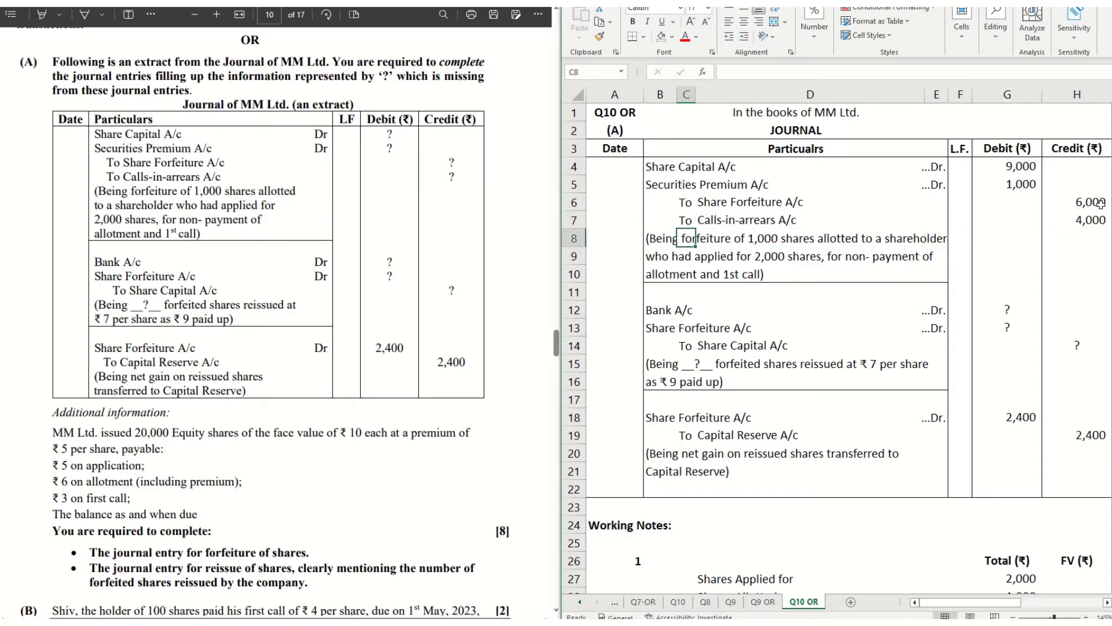
pyautogui.press('Down')
pyautogui.press('Down')
pyautogui.press('Down')
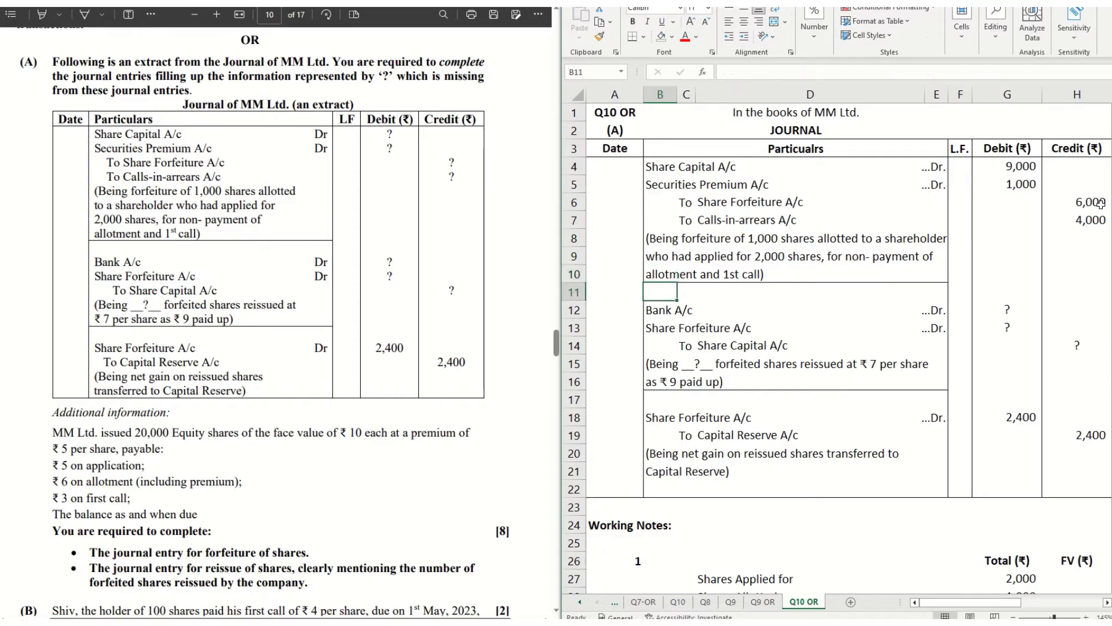
pyautogui.press('Down')
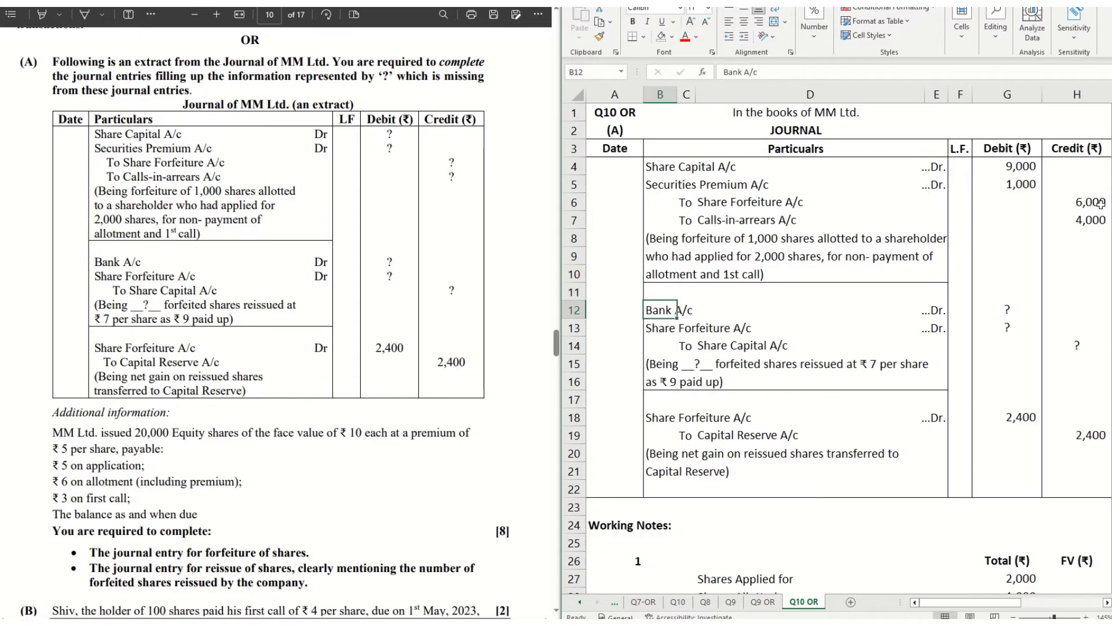
pyautogui.press('Down')
pyautogui.press('Right')
pyautogui.press('Down')
pyautogui.press('Right')
pyautogui.press('Right')
pyautogui.press('Down')
pyautogui.press('Left')
pyautogui.press('Left')
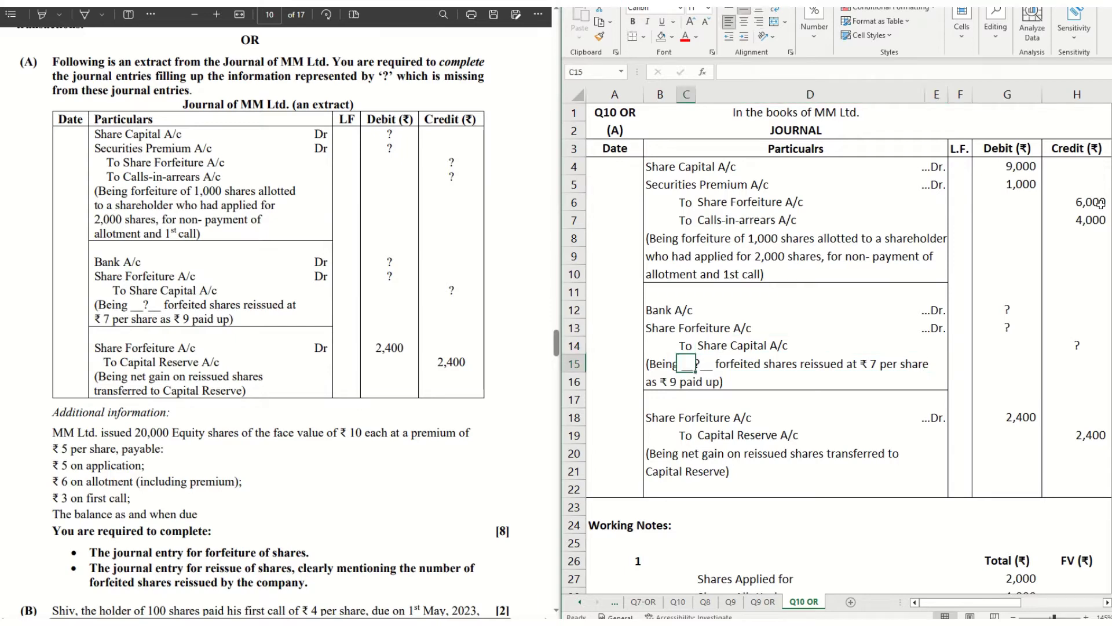
pyautogui.press('Left')
pyautogui.press('Right')
pyautogui.press('Right')
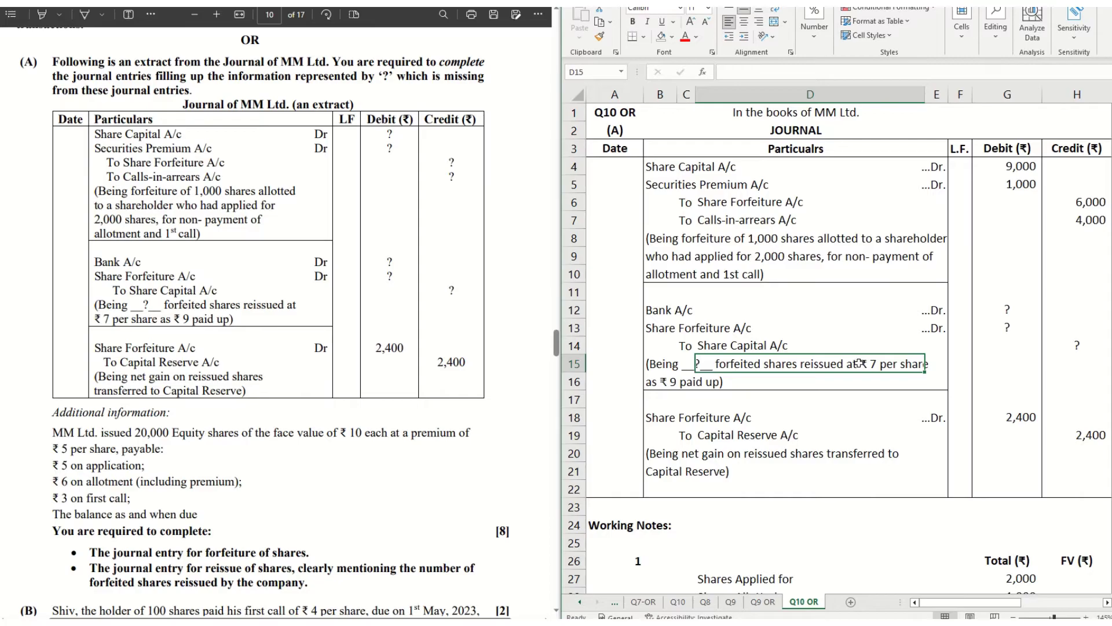
pyautogui.click(682, 380)
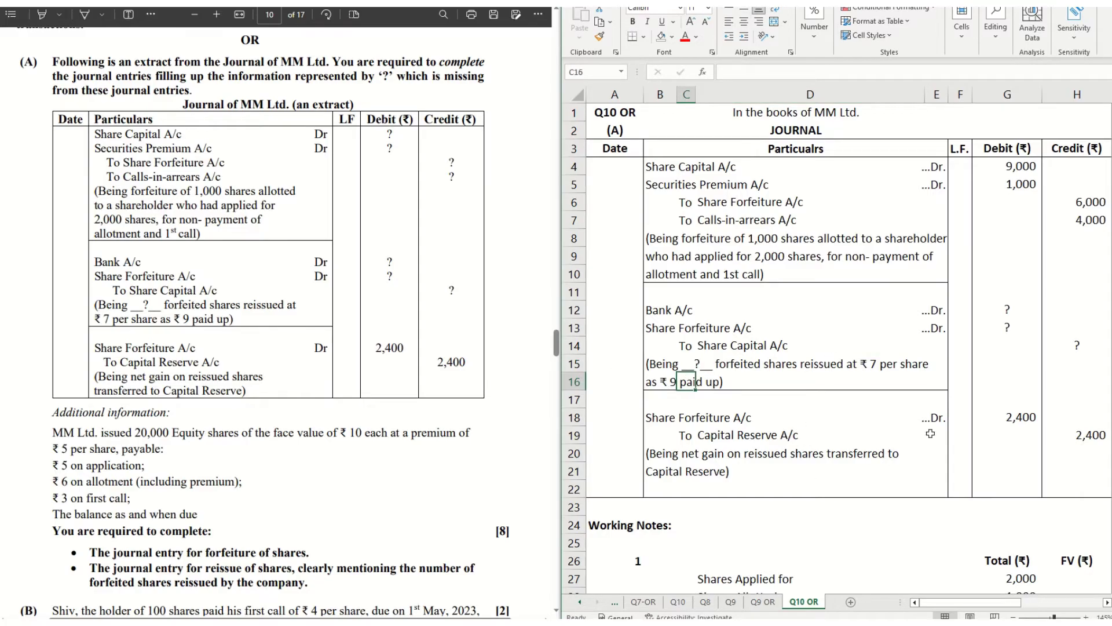
pyautogui.click(1008, 419)
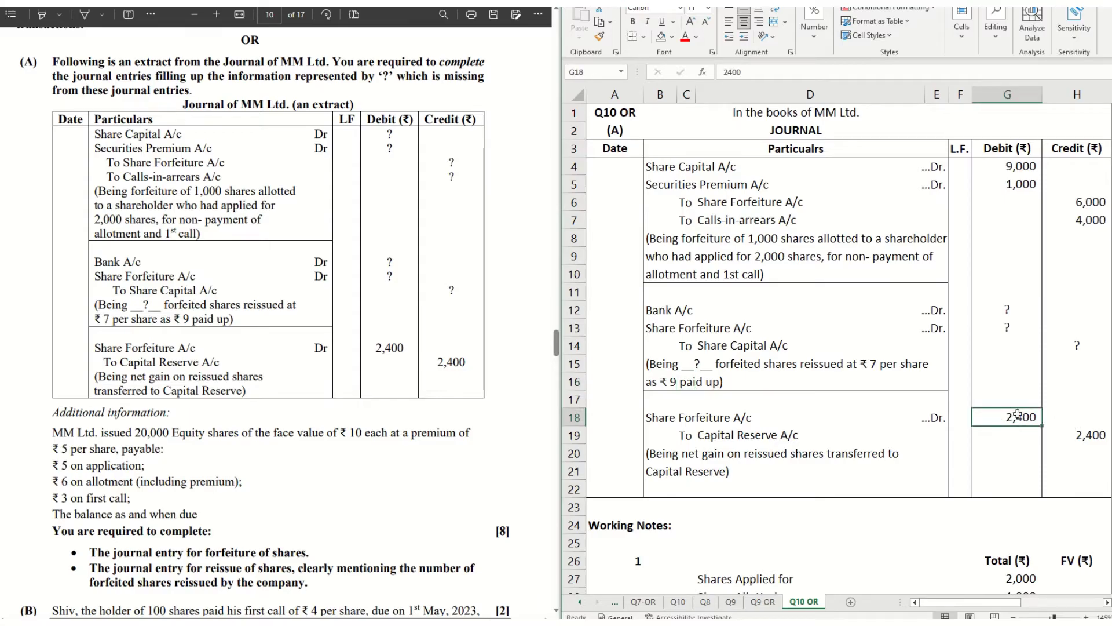
# Step: Calculate the amount forfeited on each share in G40 of working note 2 with the formula =6000/1000
pyautogui.scroll(-3, 894, 362)
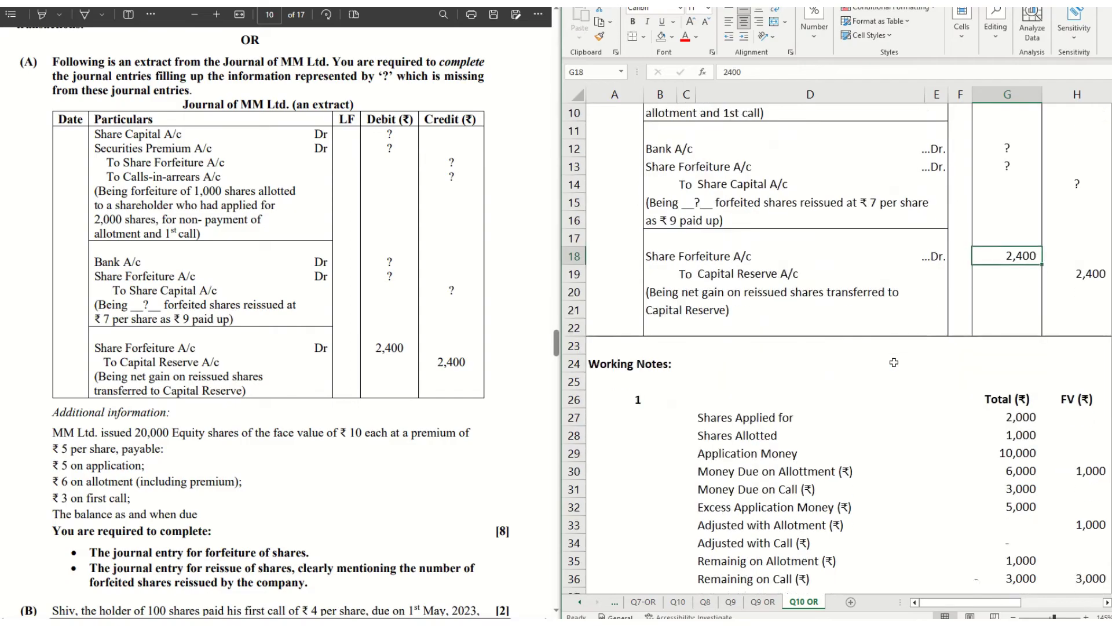
pyautogui.scroll(-5, 893, 362)
pyautogui.click(793, 377)
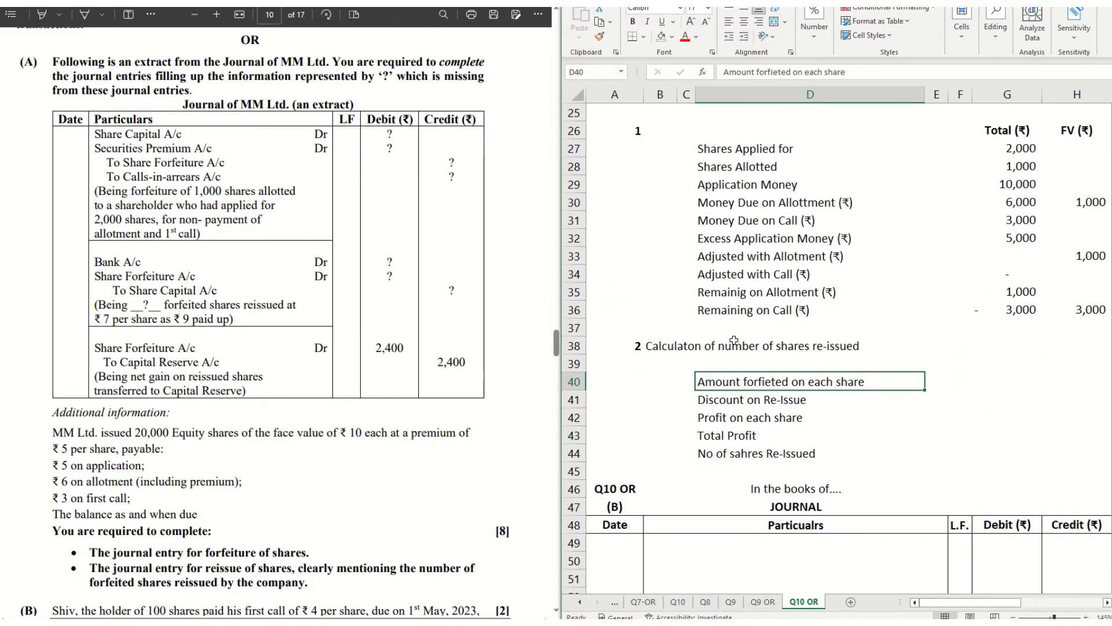
pyautogui.press('Right')
pyautogui.press('Right')
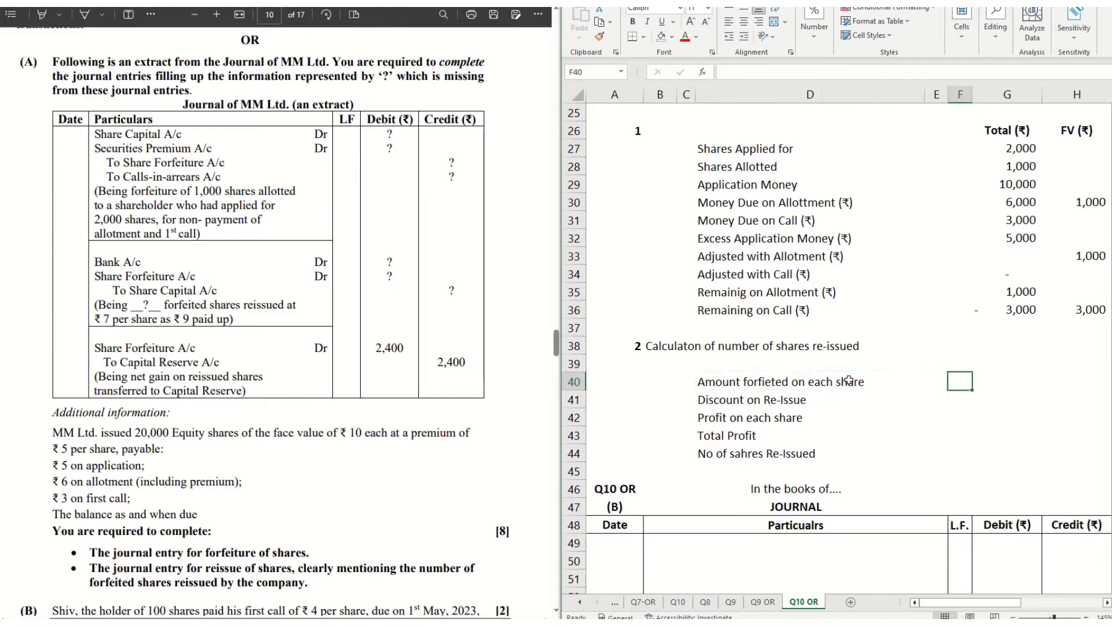
pyautogui.press('Right')
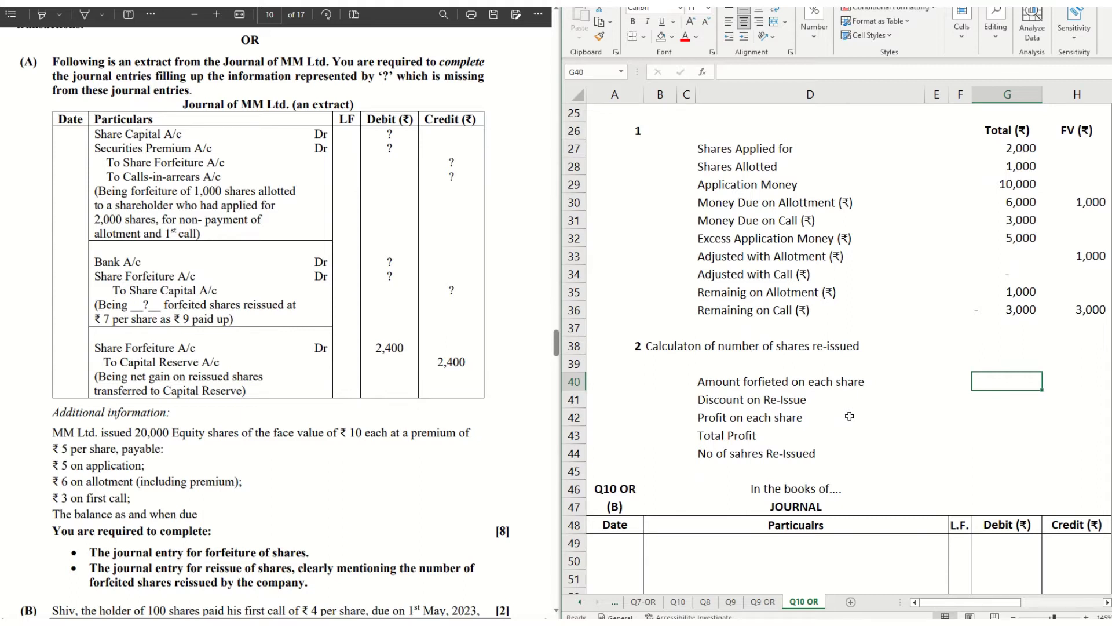
pyautogui.write('=6000/1000')
pyautogui.press('Return')
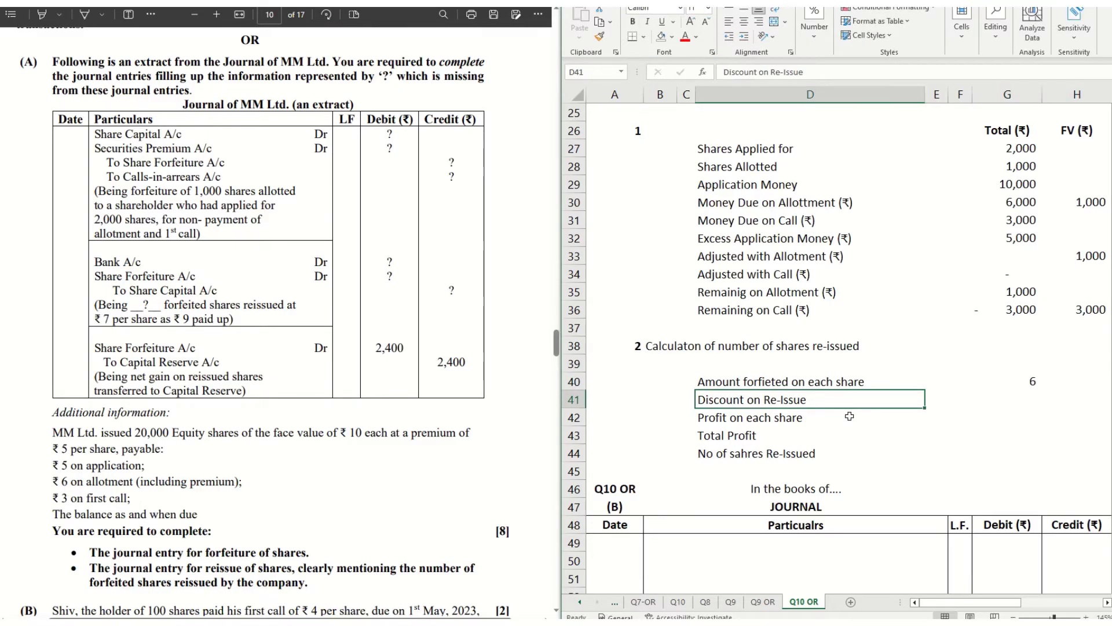
# Step: Calculate the discount on re-issue in G41 with the formula =9-7
pyautogui.press('Up')
pyautogui.press('Right')
pyautogui.press('Right')
pyautogui.press('Right')
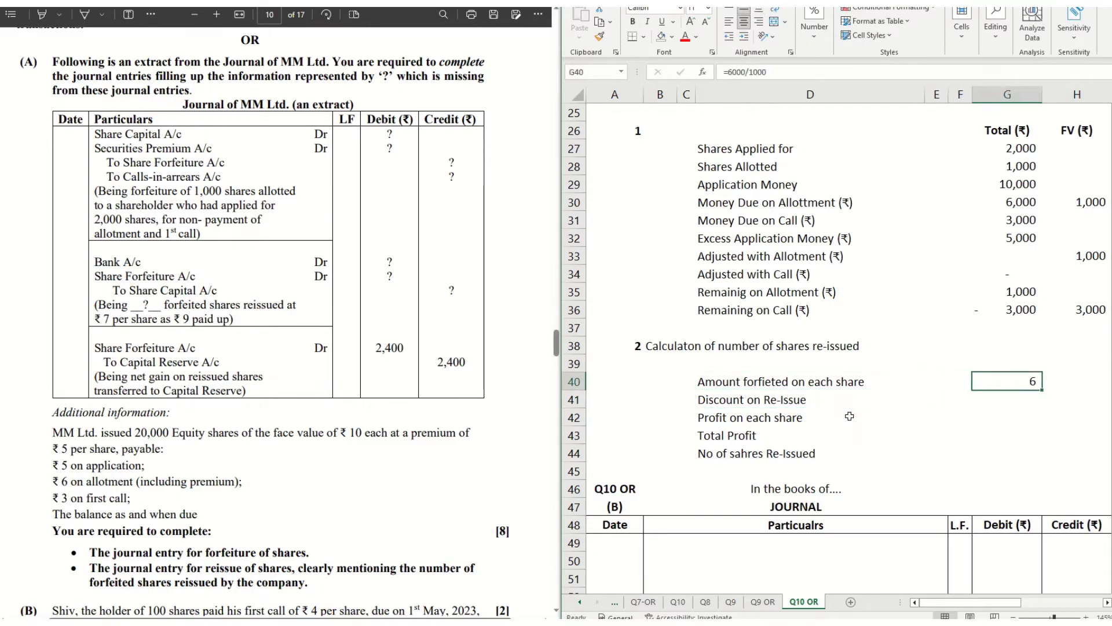
pyautogui.press('Down')
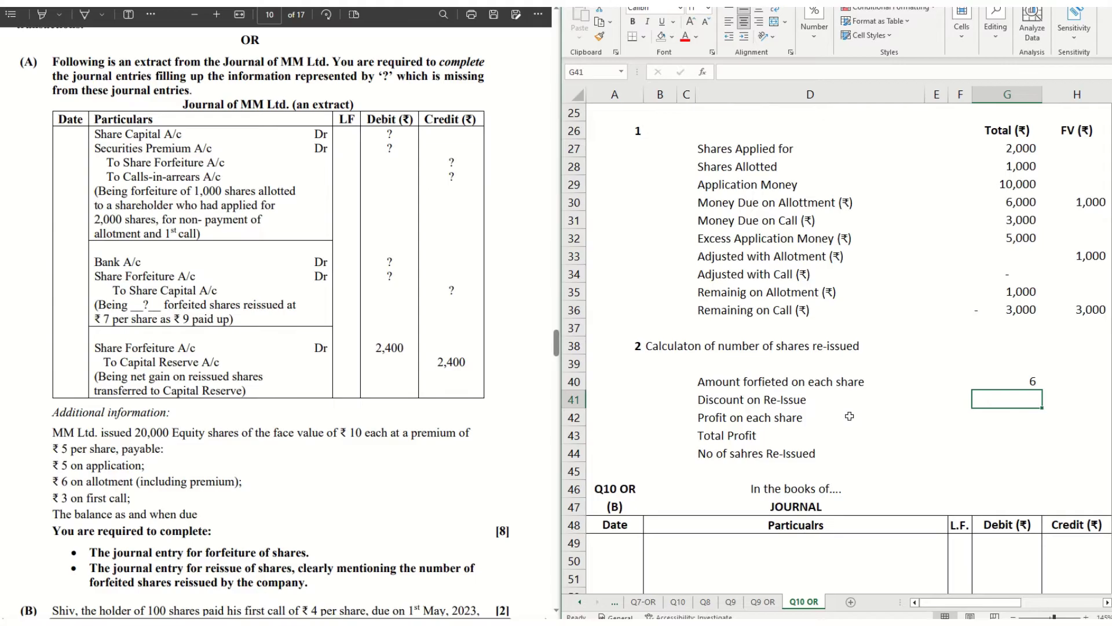
pyautogui.write('=')
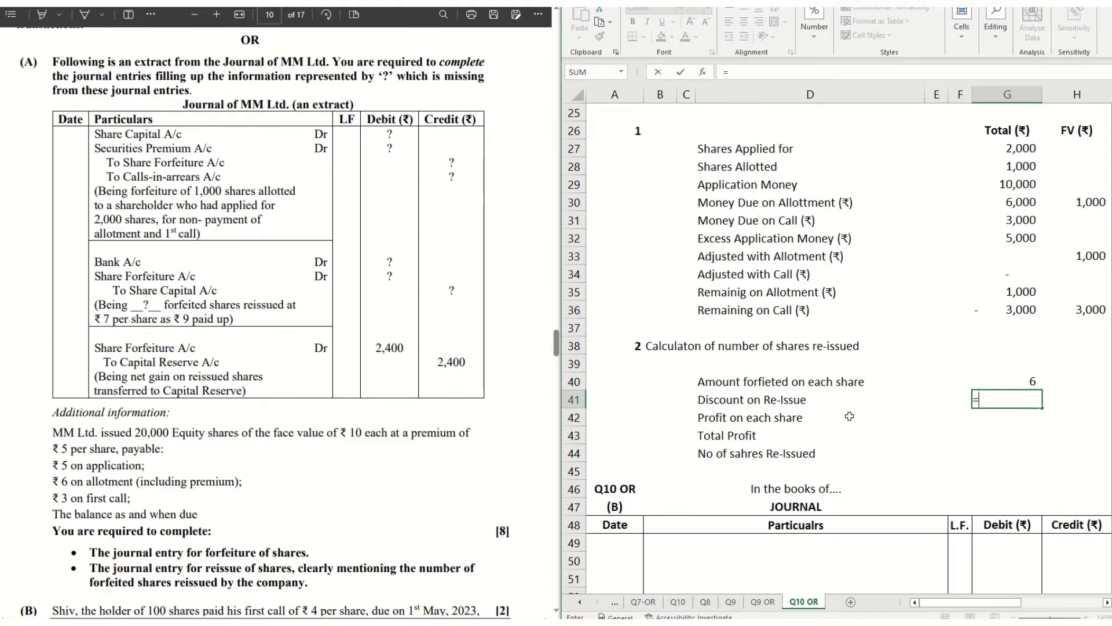
pyautogui.write('9-7')
pyautogui.press('Return')
pyautogui.press('Up')
pyautogui.press('Down')
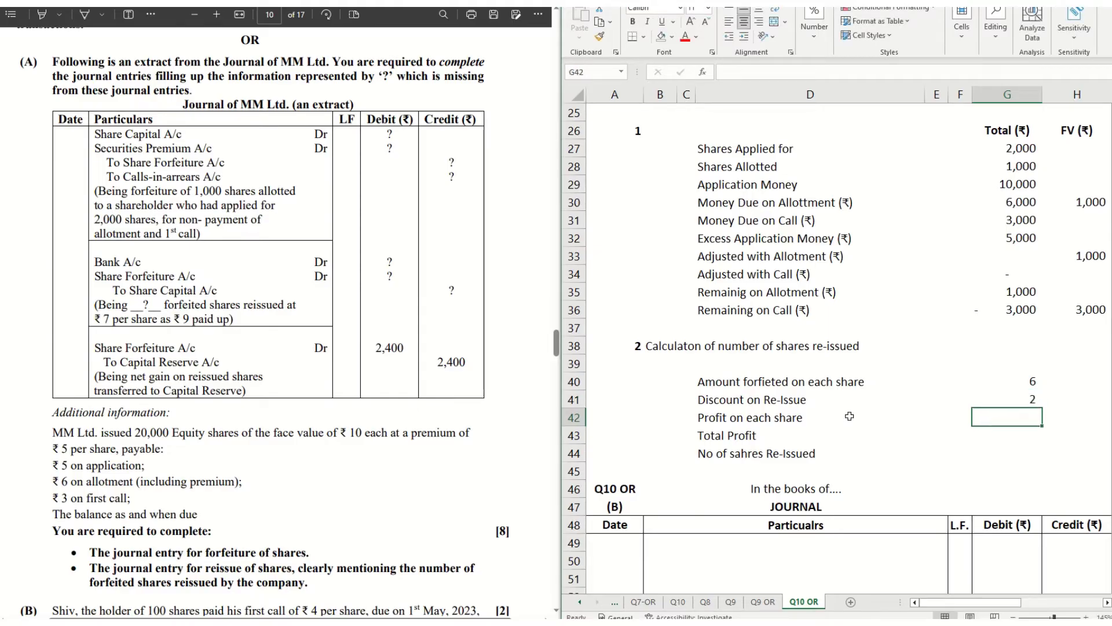
# Step: Calculate the profit on each share in G42 with the formula =G40-G41
pyautogui.write('=')
pyautogui.press('Up')
pyautogui.press('Up')
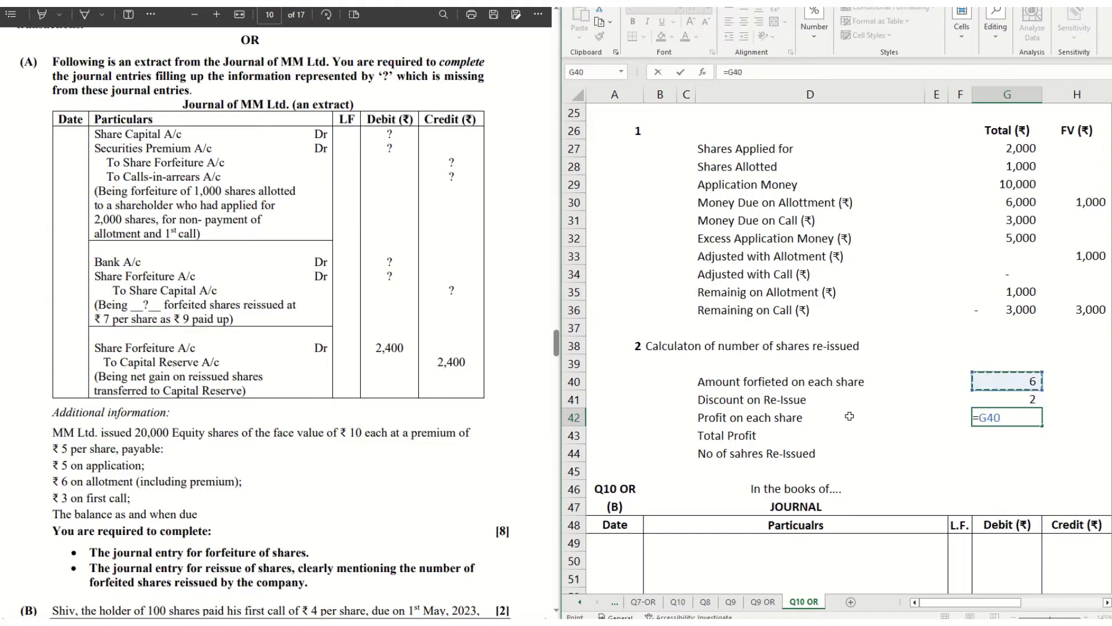
pyautogui.write('-')
pyautogui.press('Up')
pyautogui.hotkey('ctrl', 'Return')
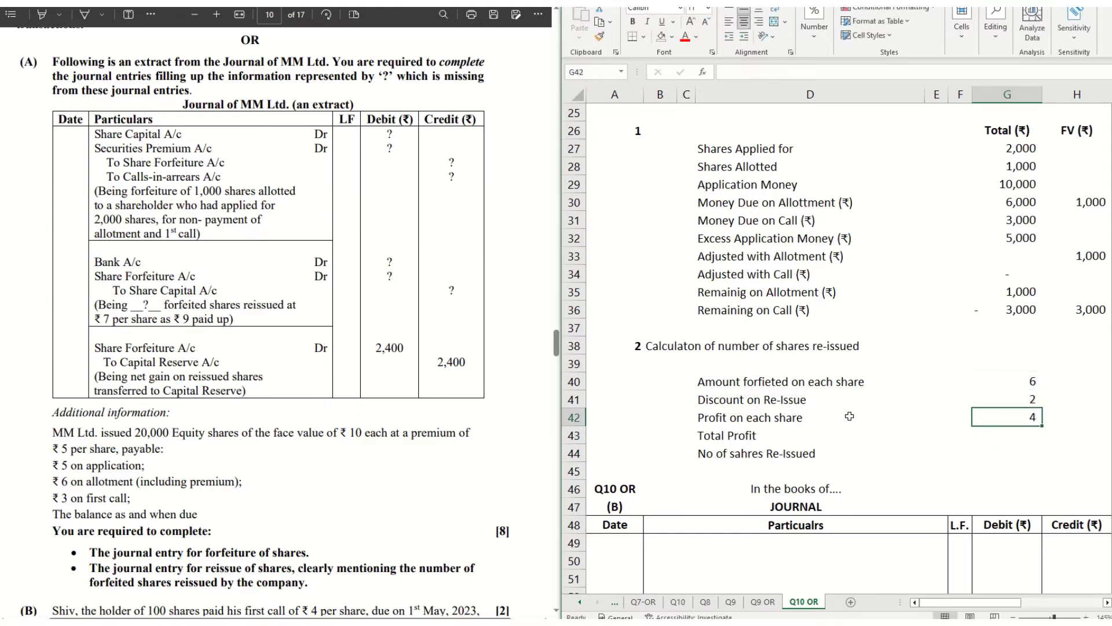
# Step: Enter 2,400 as the total profit in G43 and calculate the number of shares re-issued in G44 with =G43/G42
pyautogui.press('Down')
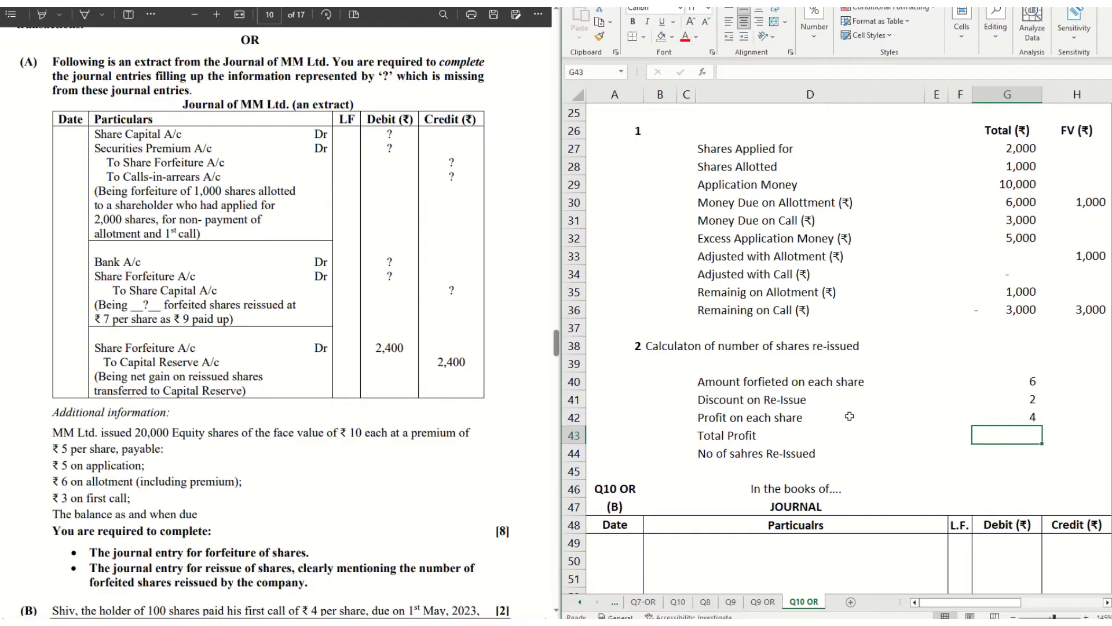
pyautogui.write('2400')
pyautogui.press('Return')
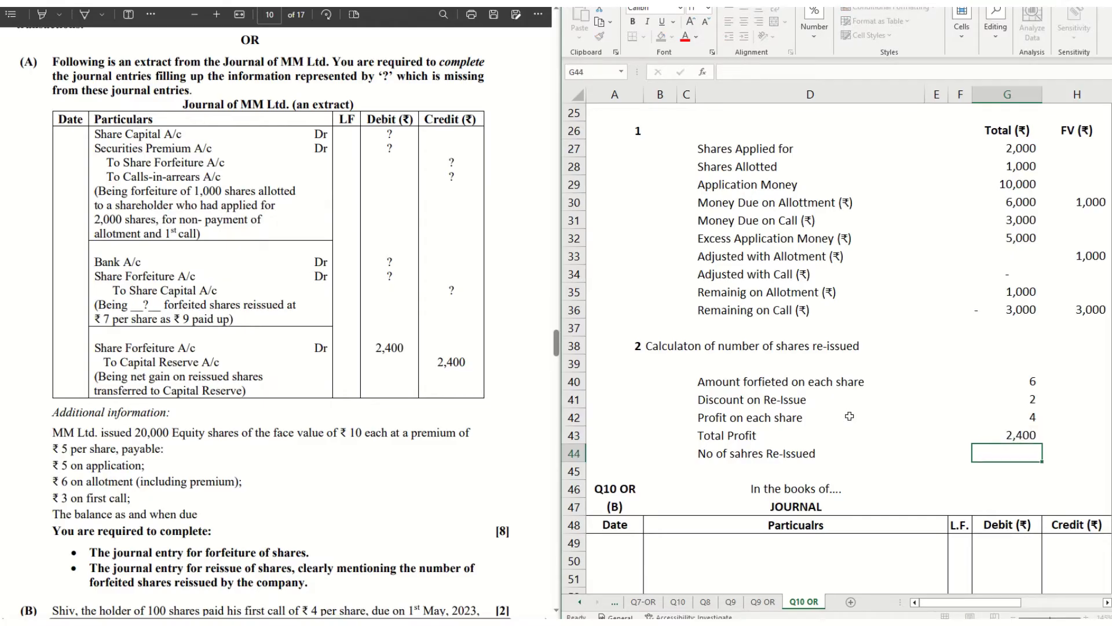
pyautogui.write('=G43/G42')
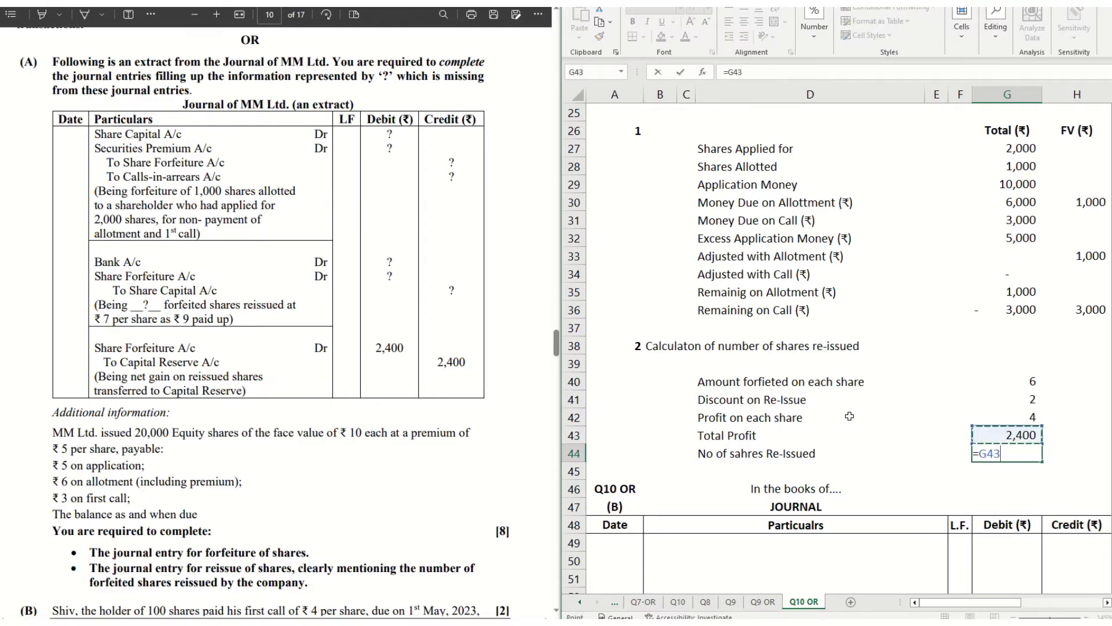
pyautogui.press('Return')
pyautogui.press('Up')
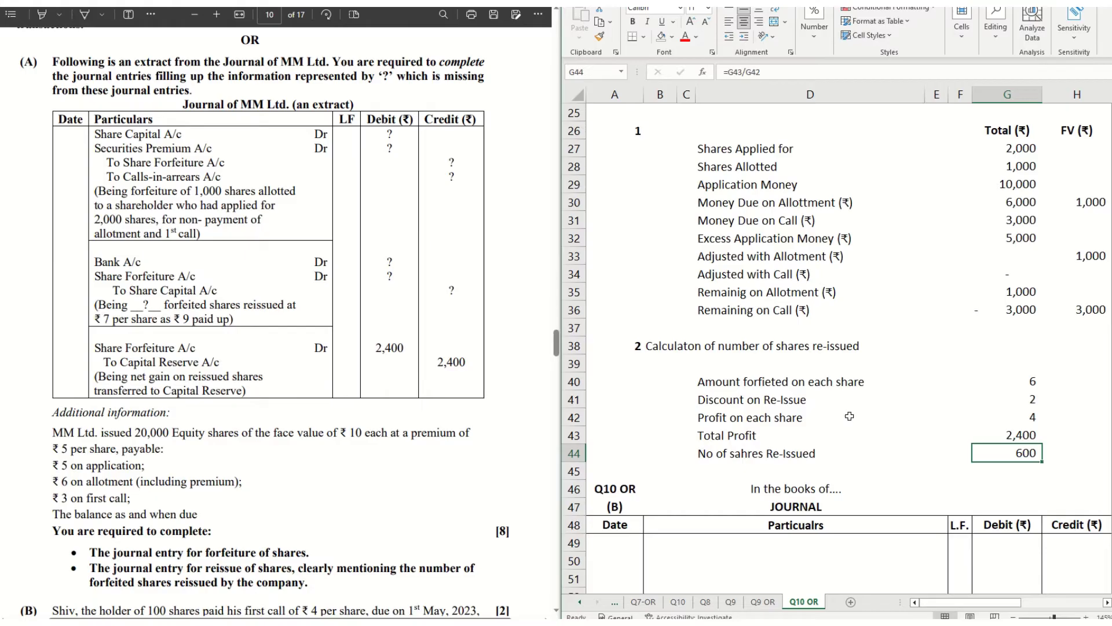
# Step: Calculate the Bank A/c debit of the reissue entry in G12 with the formula =600*7
pyautogui.scroll(3, 860, 443)
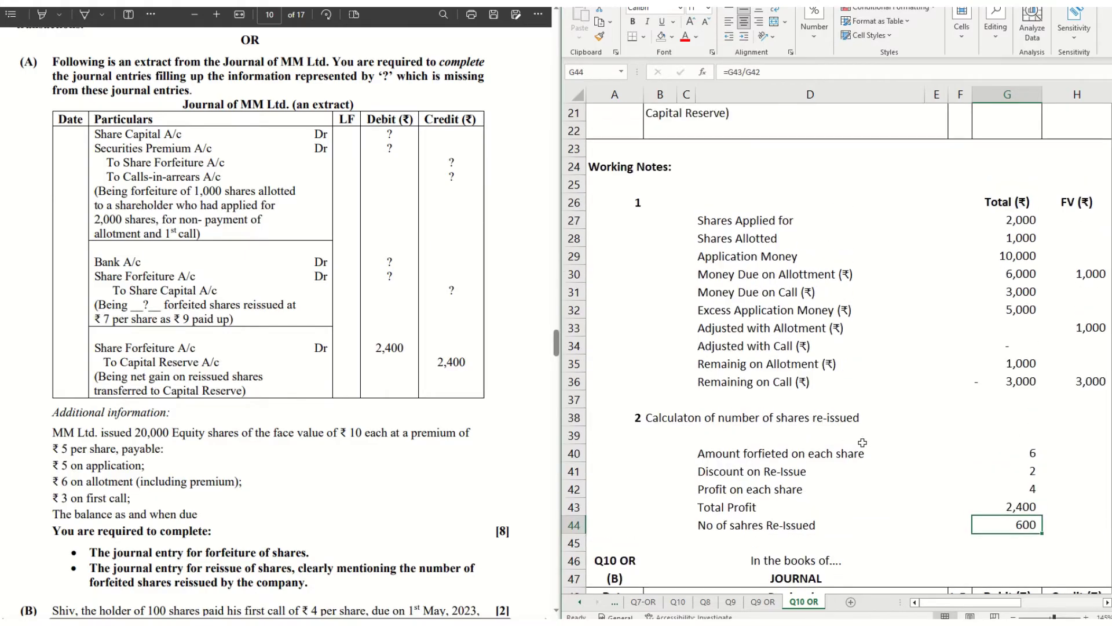
pyautogui.scroll(4, 861, 442)
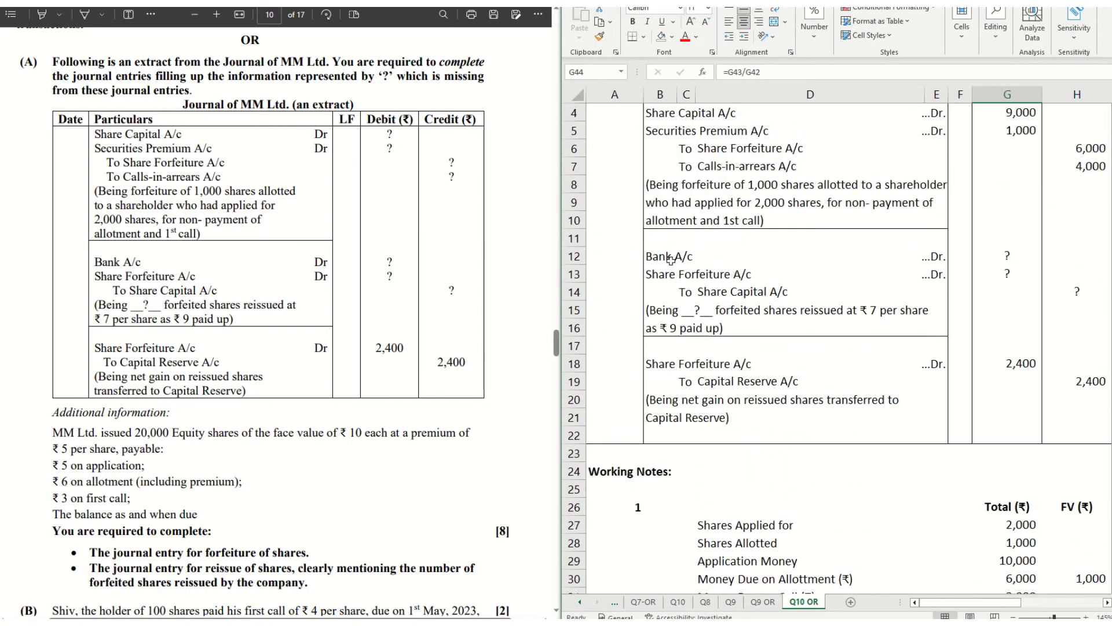
pyautogui.click(669, 259)
pyautogui.click(995, 257)
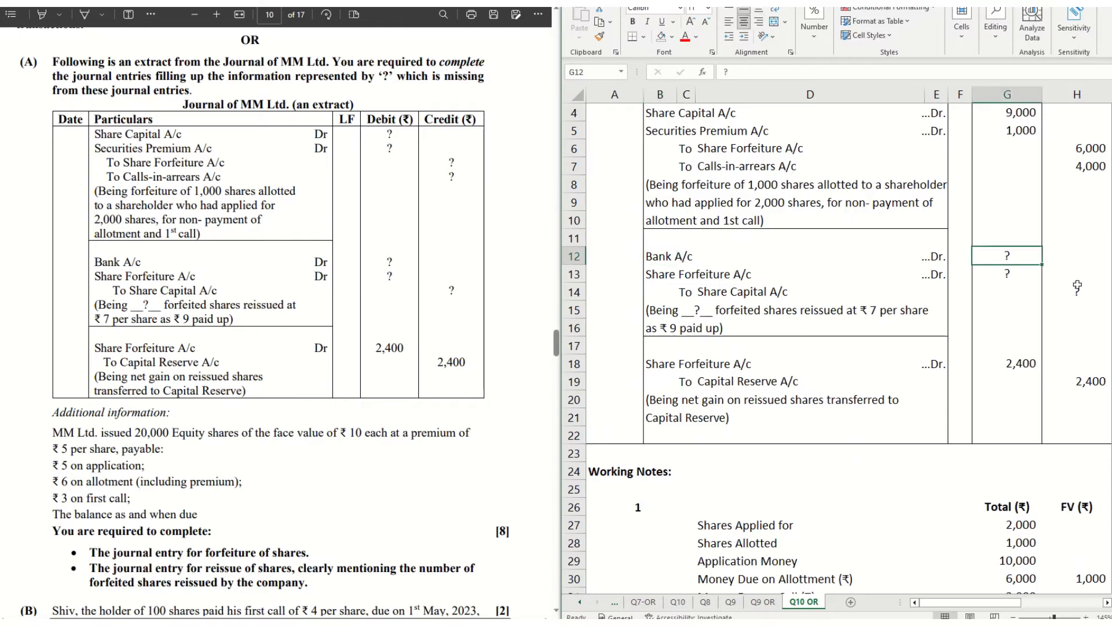
pyautogui.write('=600')
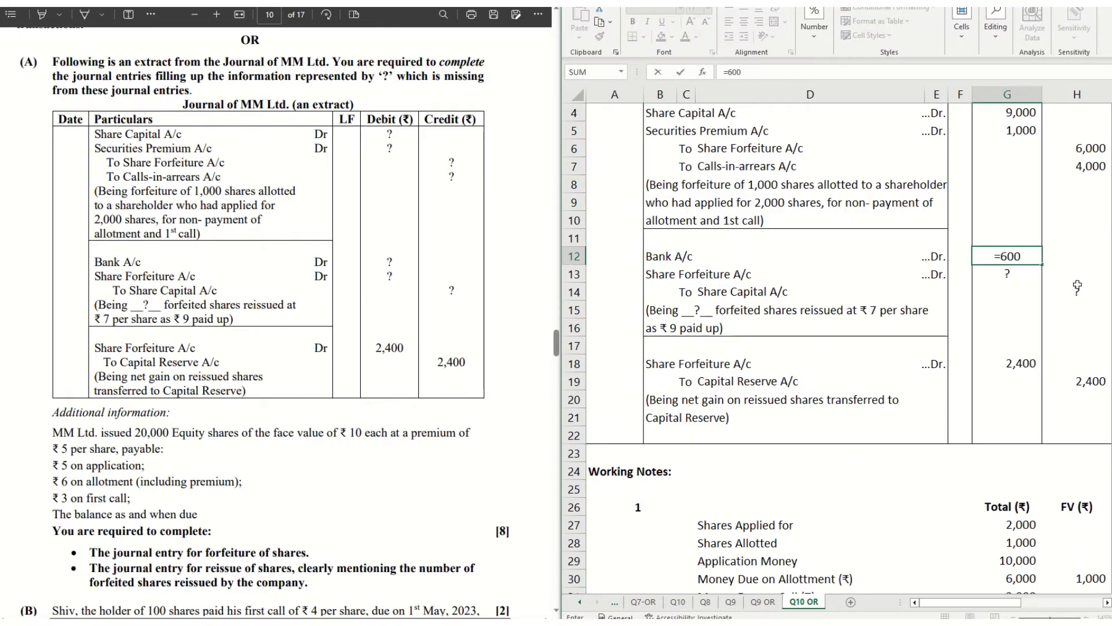
pyautogui.write('*7')
pyautogui.press('Return')
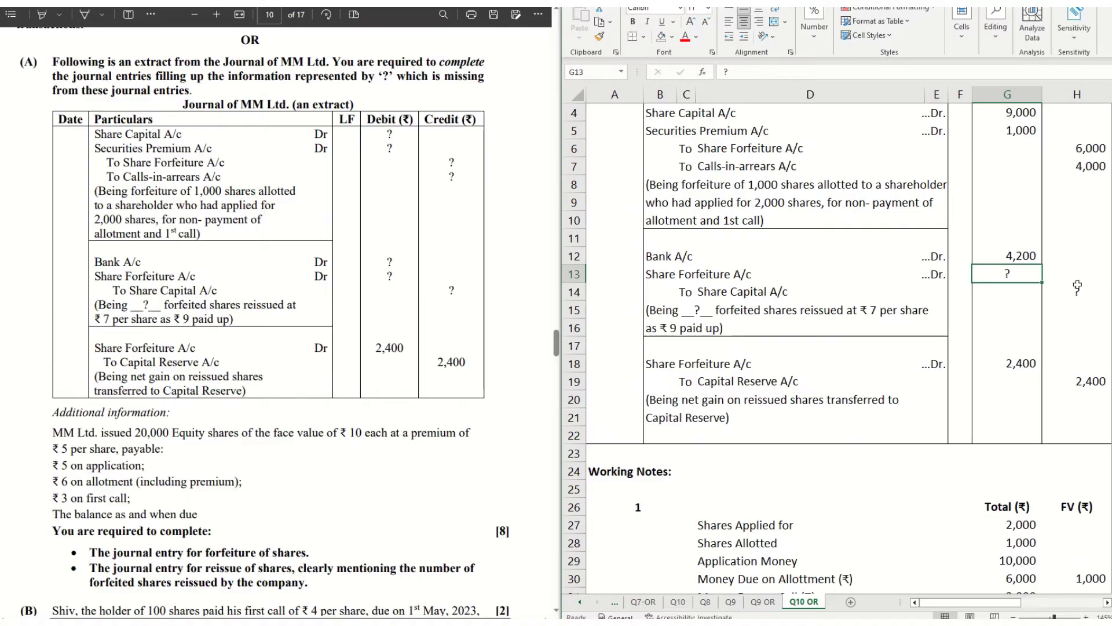
# Step: Calculate the Share Forfeiture A/c debit of the reissue entry in G13 with the formula =600*2
pyautogui.write('=6')
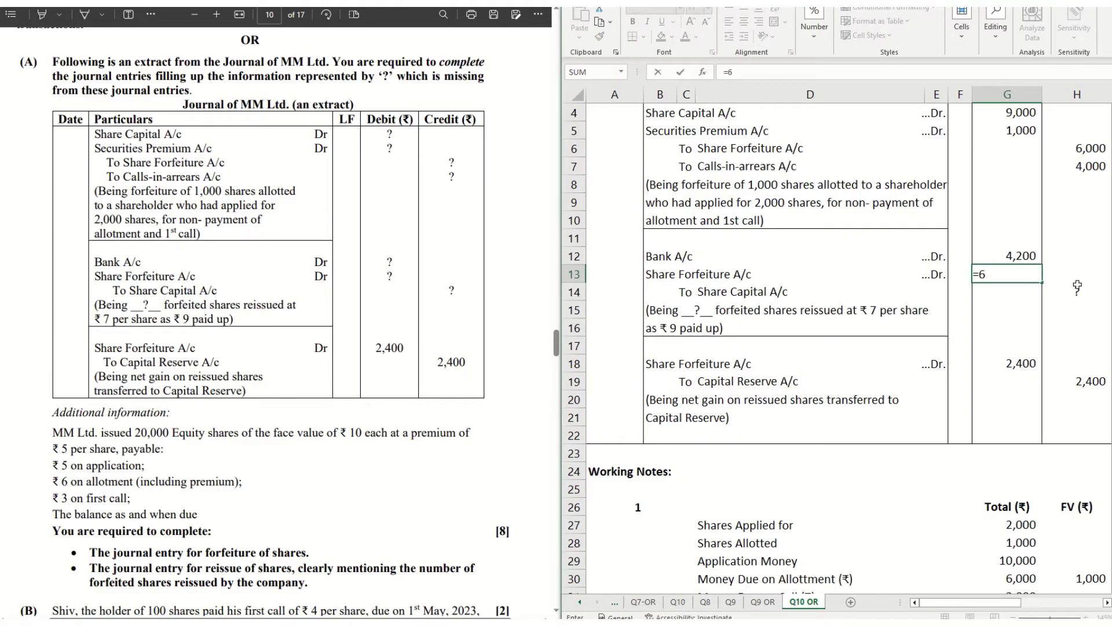
pyautogui.write('00*2')
pyautogui.press('Return')
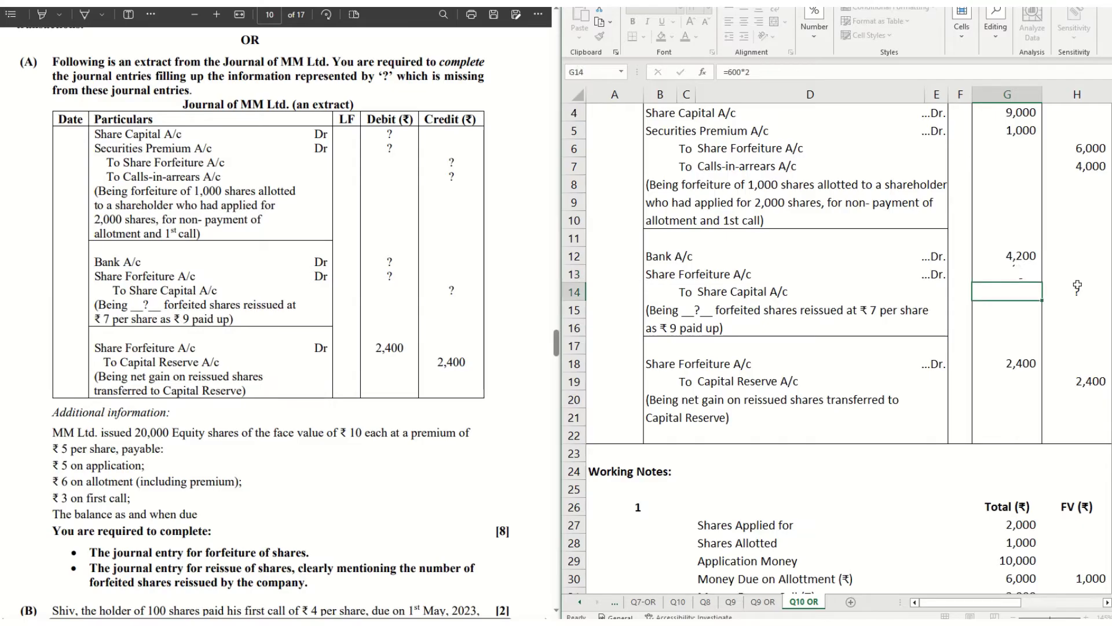
pyautogui.press('Up')
pyautogui.press('Down')
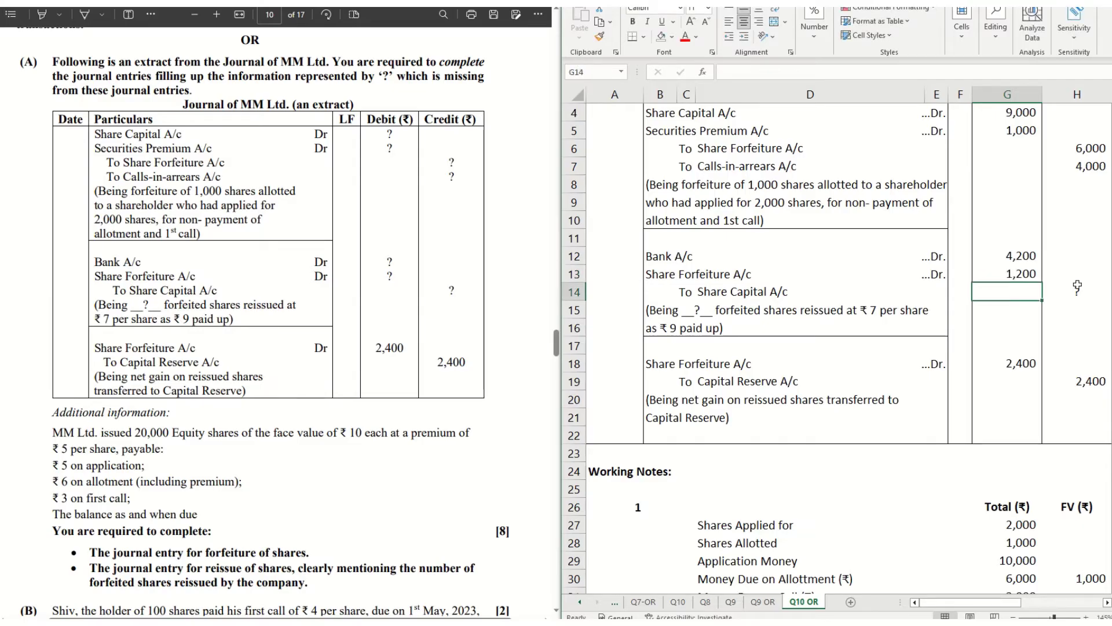
# Step: Calculate the Share Capital A/c credit of the reissue entry in H14 with =600*9 and check it against the total of G12:G13
pyautogui.click(1077, 286)
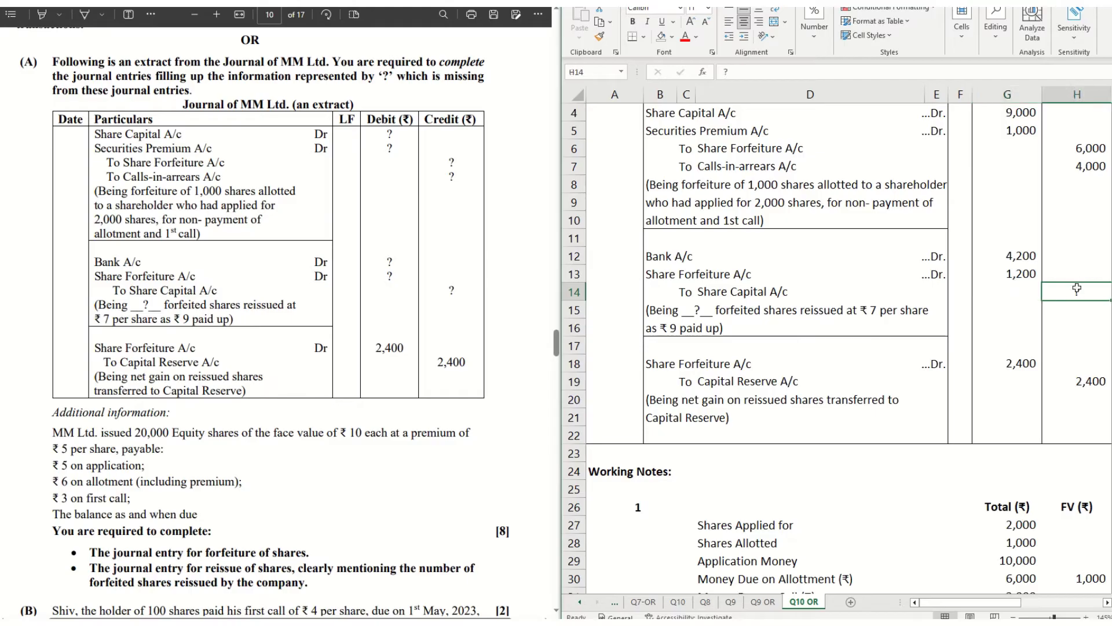
pyautogui.write('=')
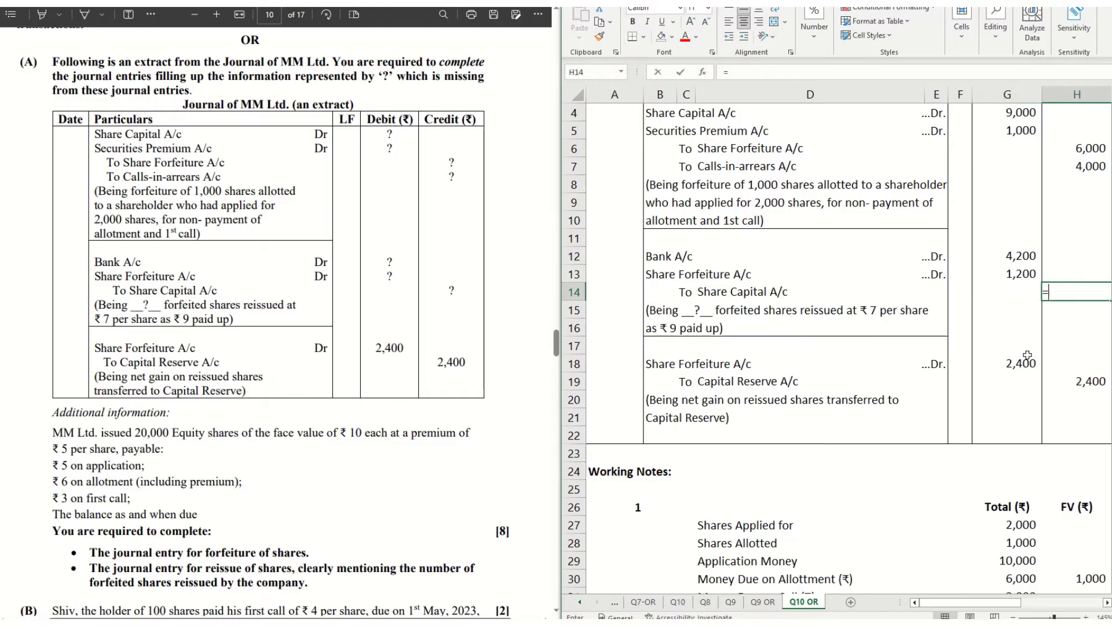
pyautogui.write('6-00*9')
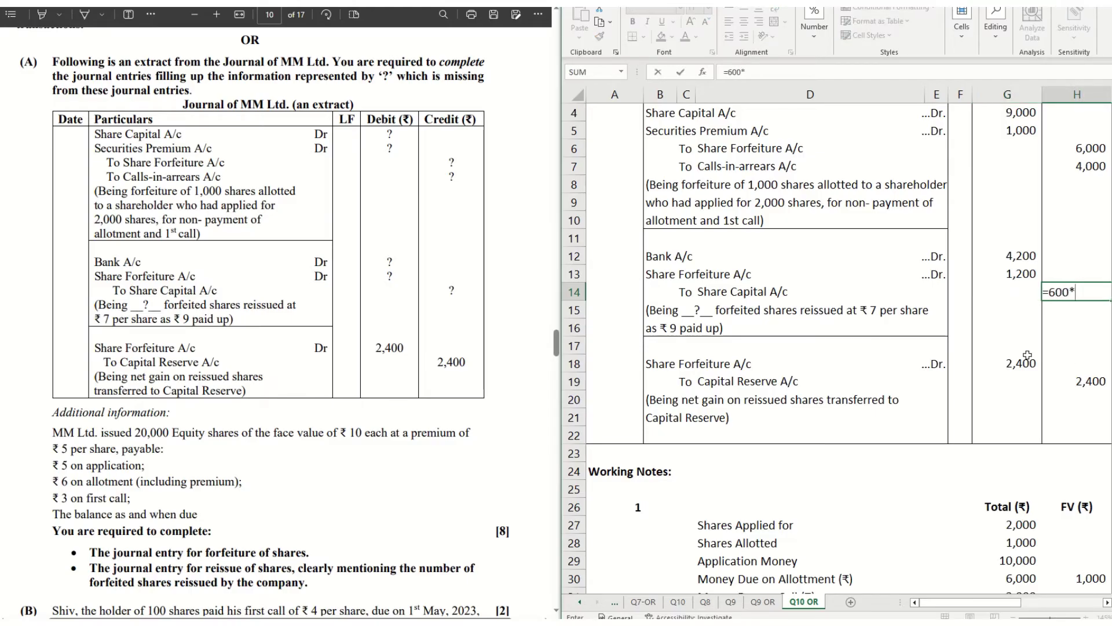
pyautogui.press('Return')
pyautogui.press('Up')
pyautogui.press('Left')
pyautogui.press('Up')
pyautogui.hotkey('shift', 'Up')
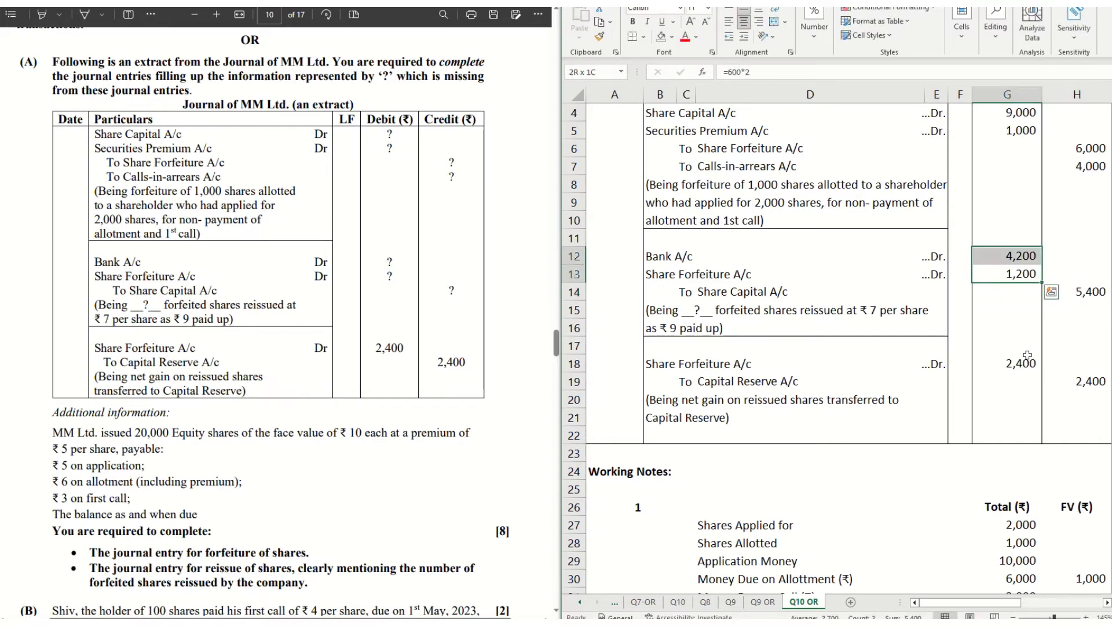
# Step: Replace the __?__ placeholder in the reissue entry's narration in B15 with 600
pyautogui.press('Down')
pyautogui.press('Left')
pyautogui.press('Left')
pyautogui.press('Left')
pyautogui.press('Down')
pyautogui.press('Left')
pyautogui.press('Left')
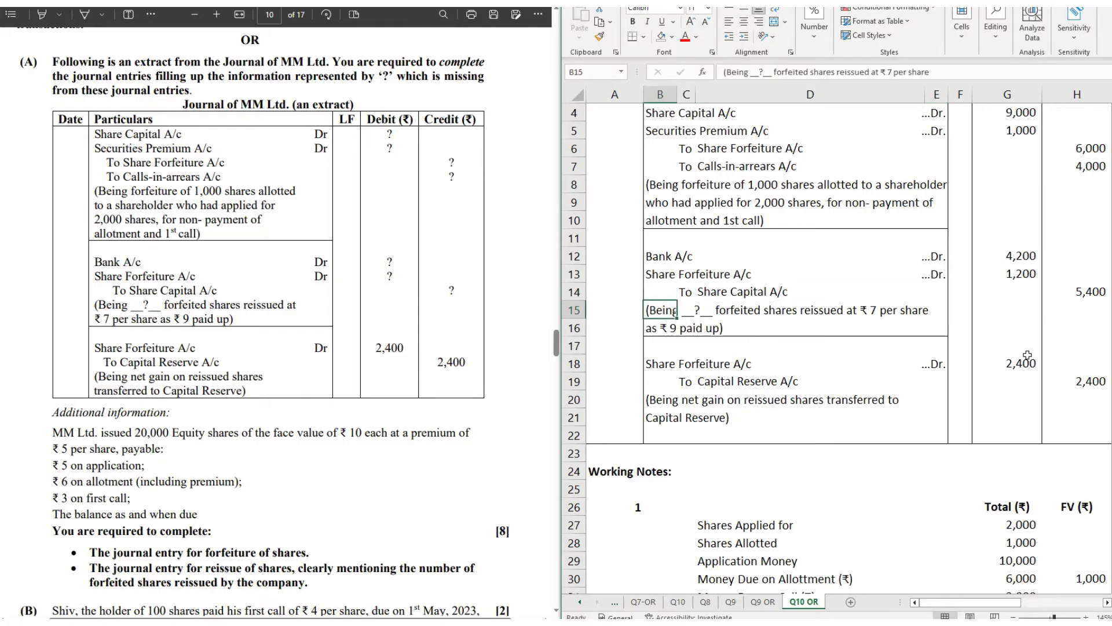
pyautogui.press('F2')
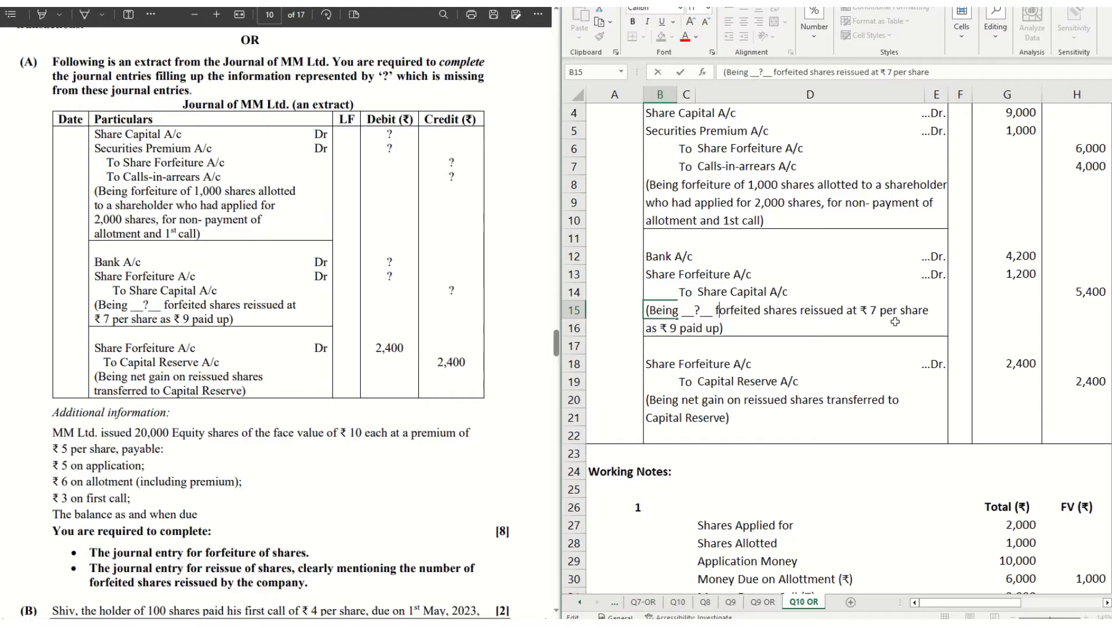
pyautogui.hotkey('shift', 'Left')
pyautogui.hotkey('shift', 'Left')
pyautogui.hotkey('shift', 'Left')
pyautogui.hotkey('shift', 'Left')
pyautogui.hotkey('shift', 'Left')
pyautogui.hotkey('shift', 'Left')
pyautogui.write('600')
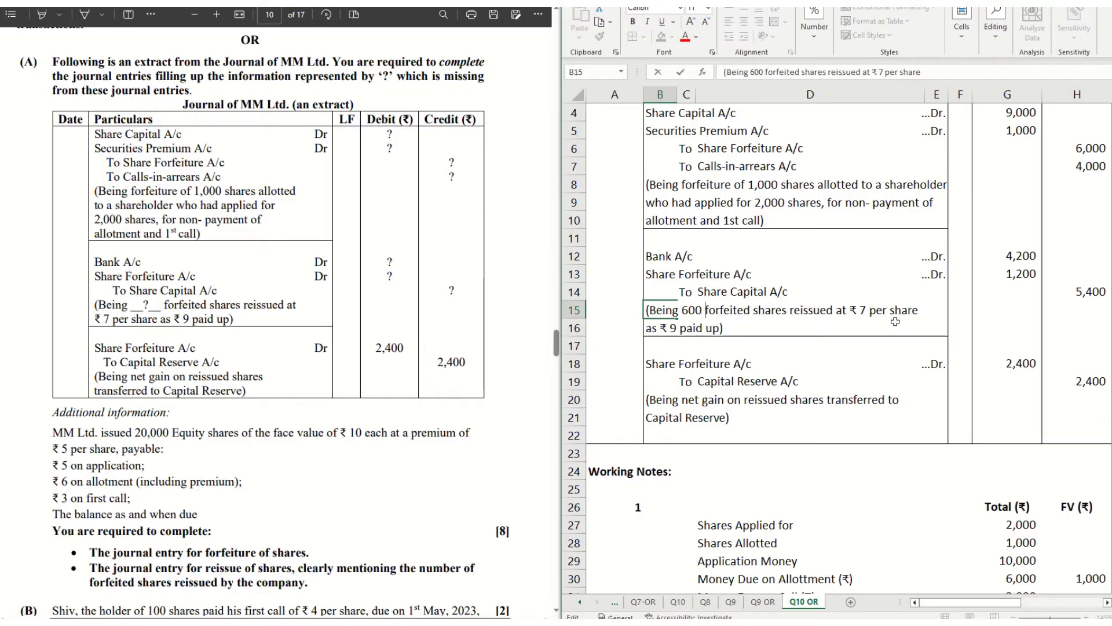
pyautogui.press('Return')
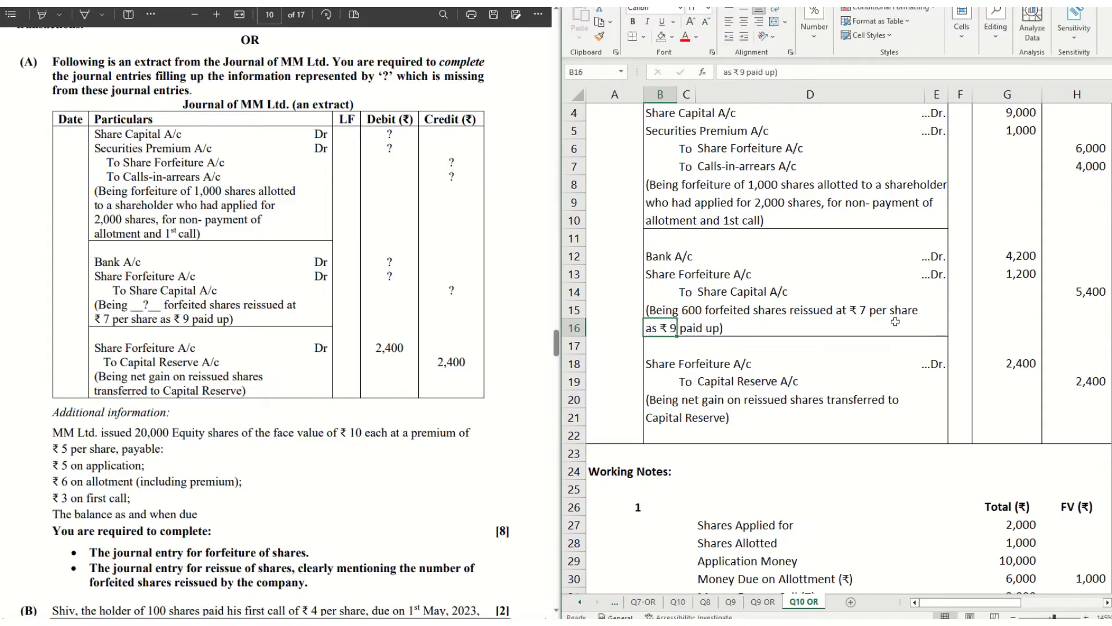
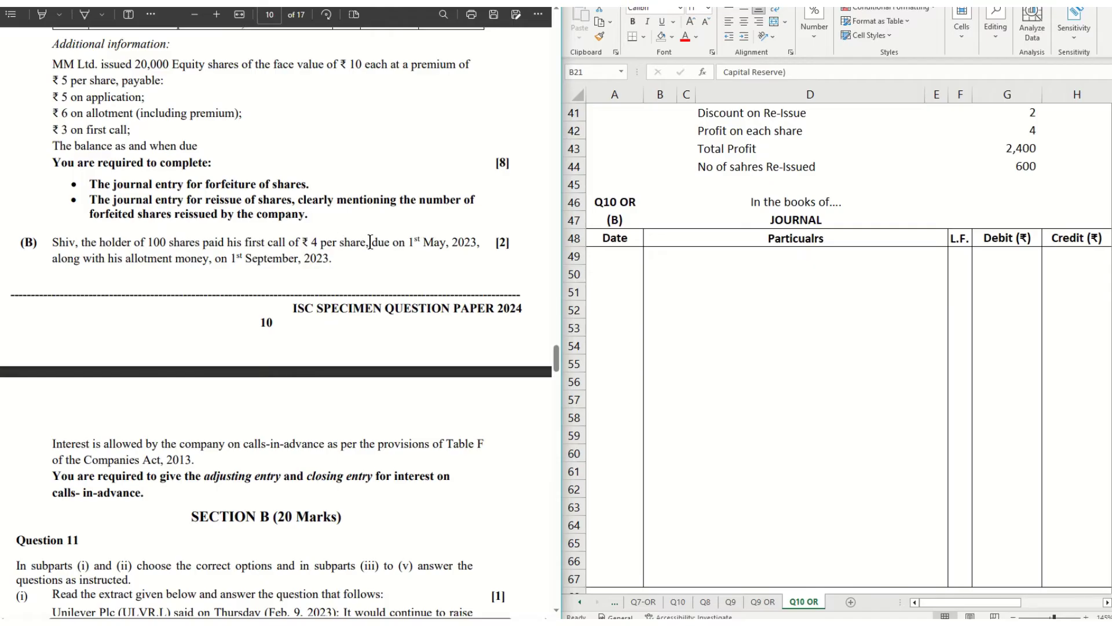
# Step: Examine question part (B) for the due date, payment date, Table F interest provision and the required adjusting and closing entries
pyautogui.moveTo(372, 242); pyautogui.dragTo(468, 240)
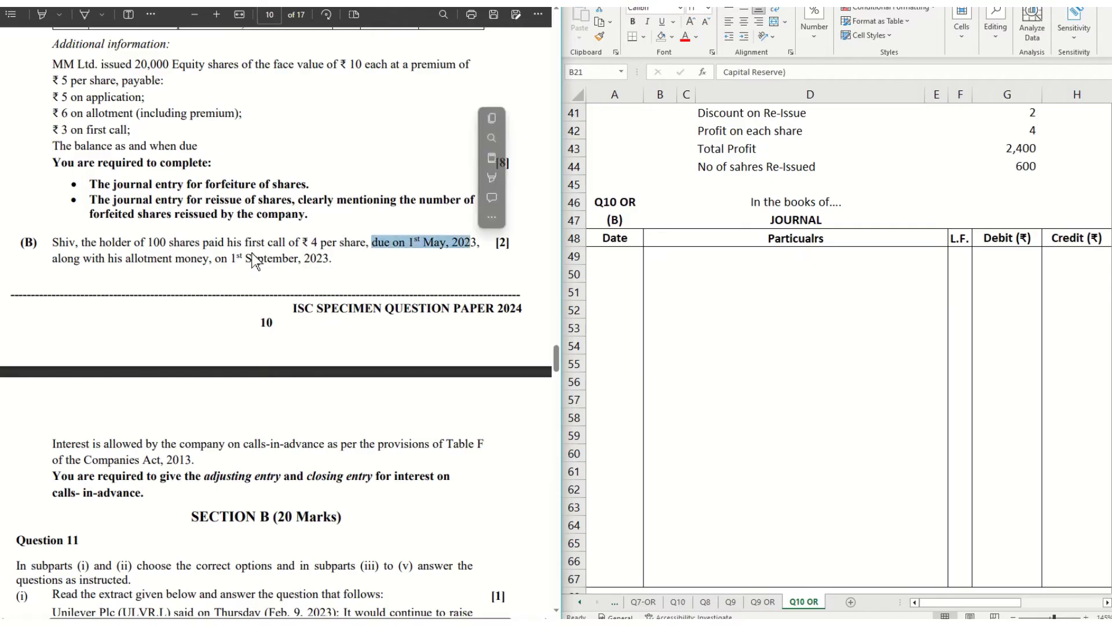
pyautogui.click(72, 260)
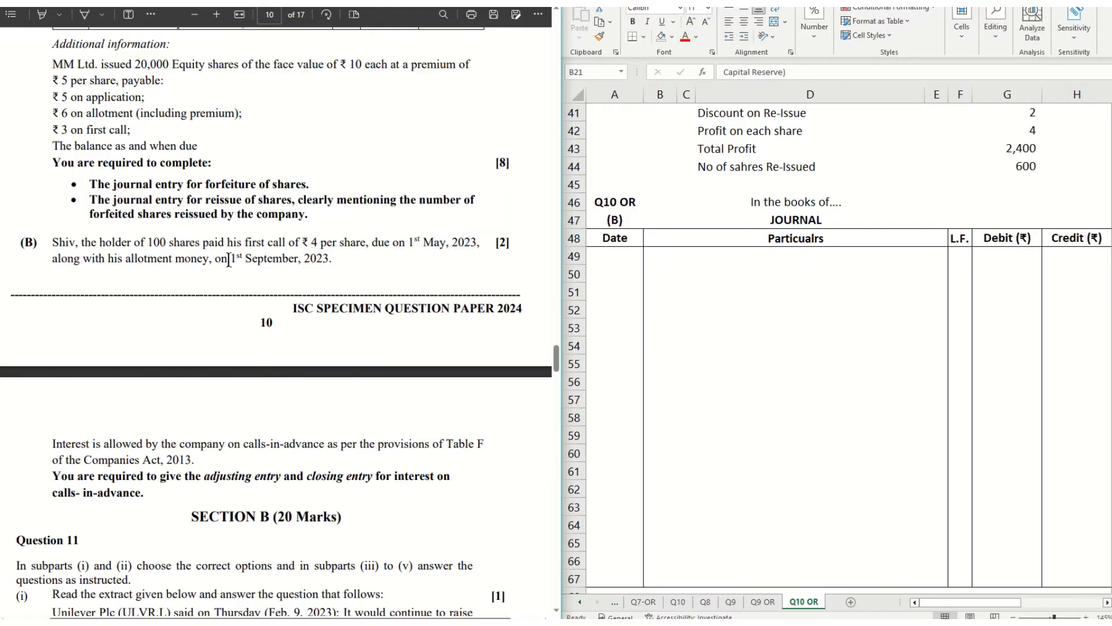
pyautogui.moveTo(222, 259); pyautogui.dragTo(324, 257)
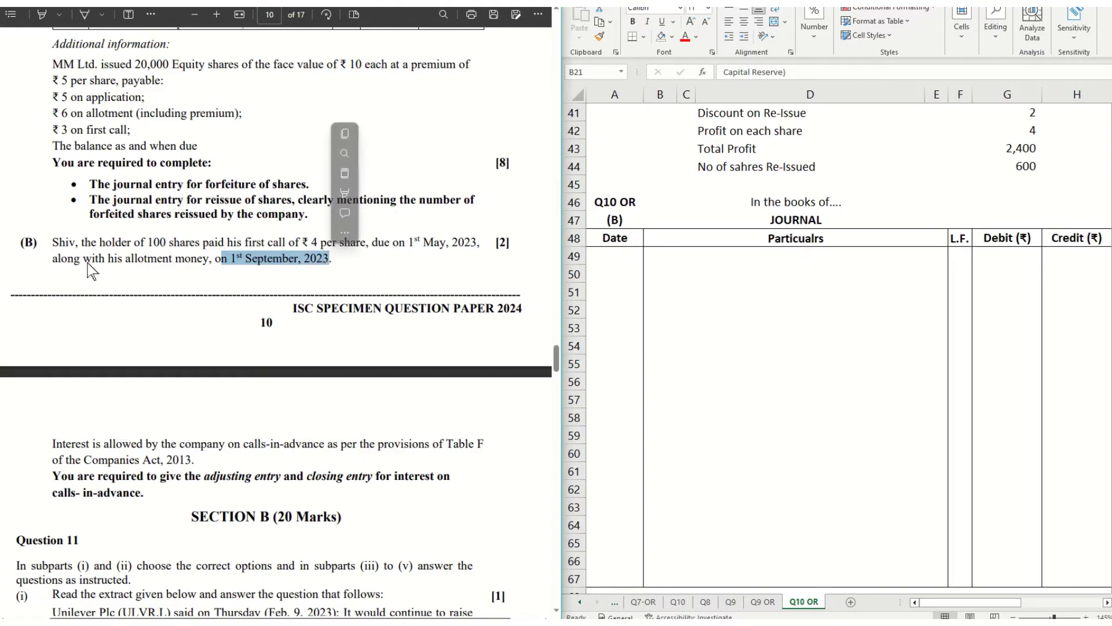
pyautogui.click(421, 266)
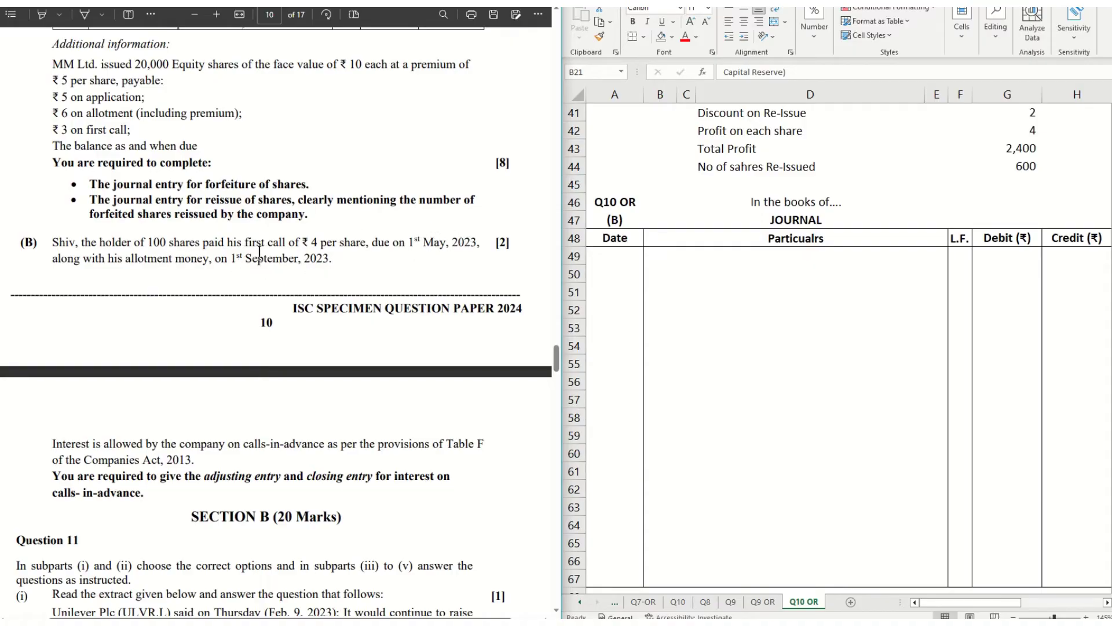
pyautogui.click(675, 267)
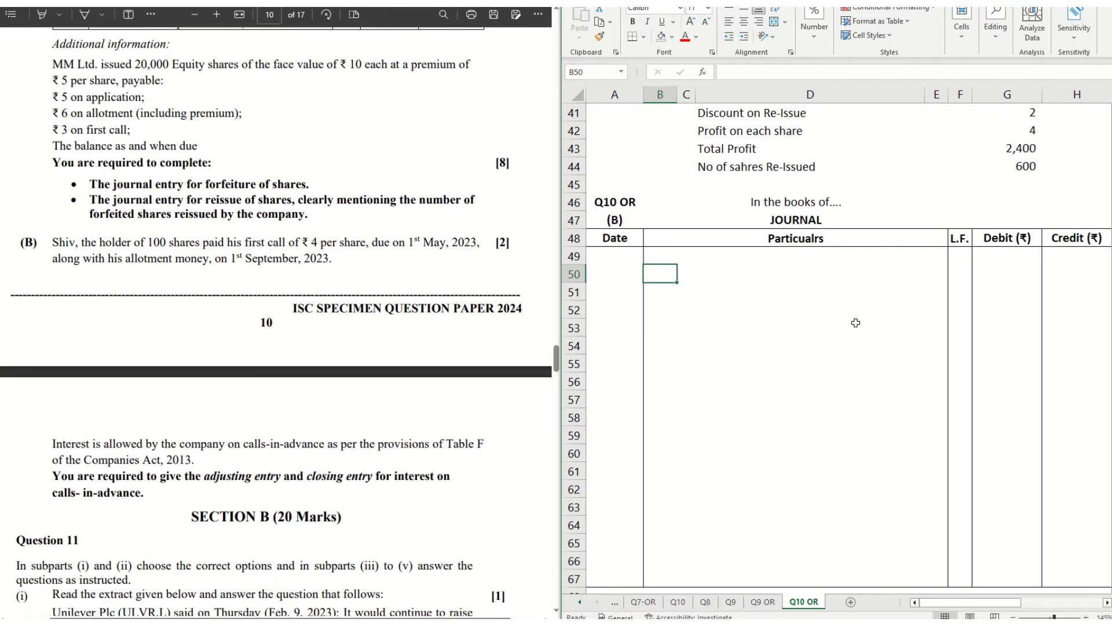
pyautogui.press('Left')
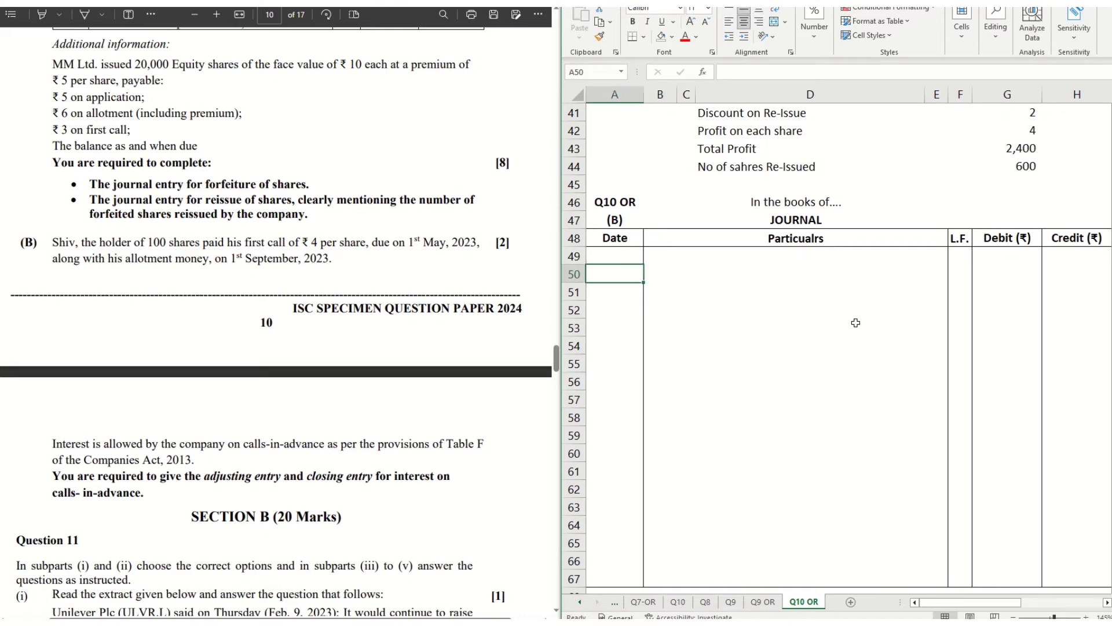
pyautogui.press('Up')
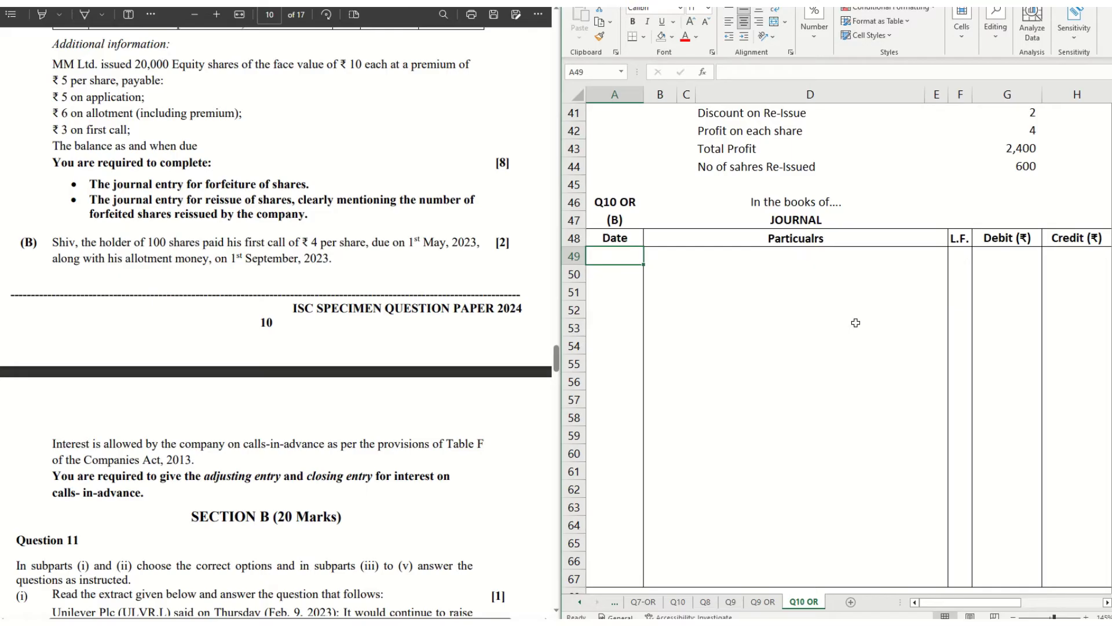
pyautogui.moveTo(51, 442); pyautogui.dragTo(482, 448)
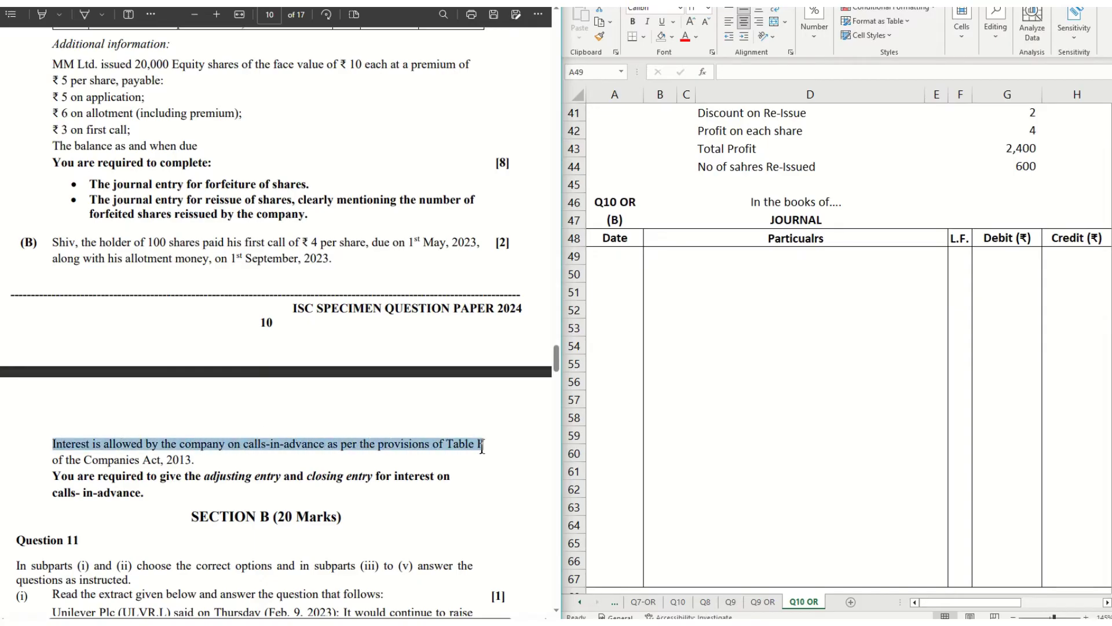
pyautogui.click(176, 464)
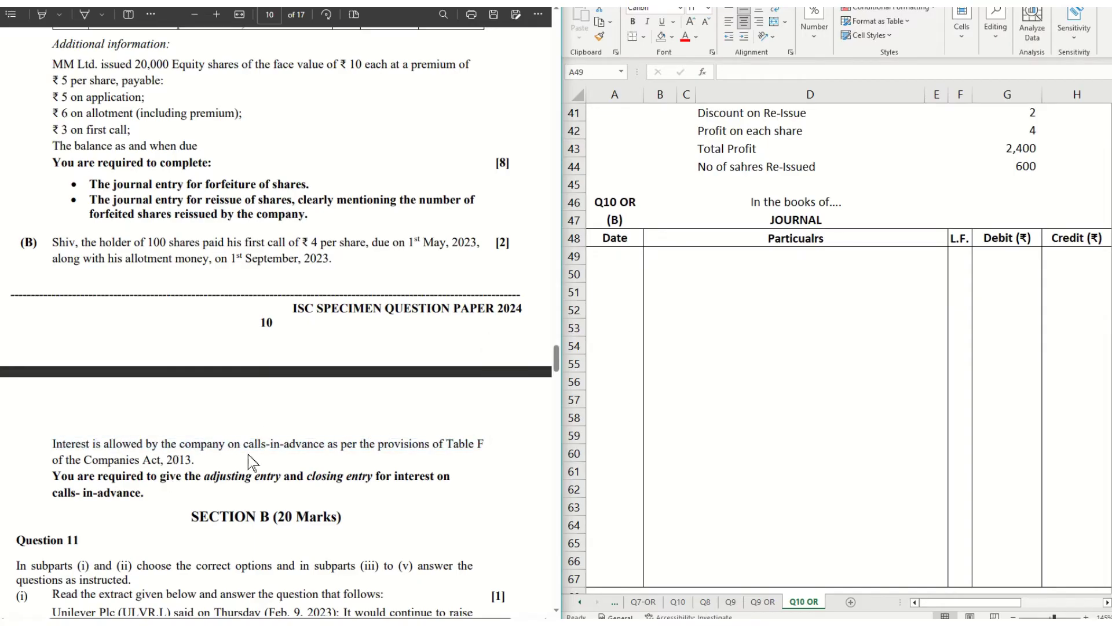
pyautogui.moveTo(55, 445); pyautogui.dragTo(195, 456)
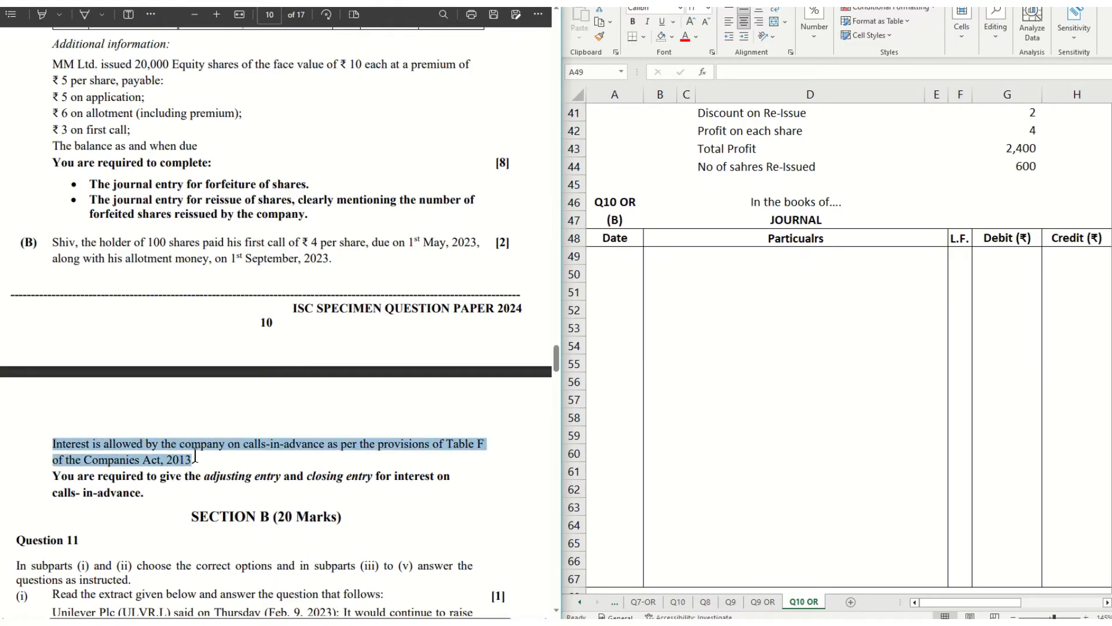
pyautogui.click(259, 468)
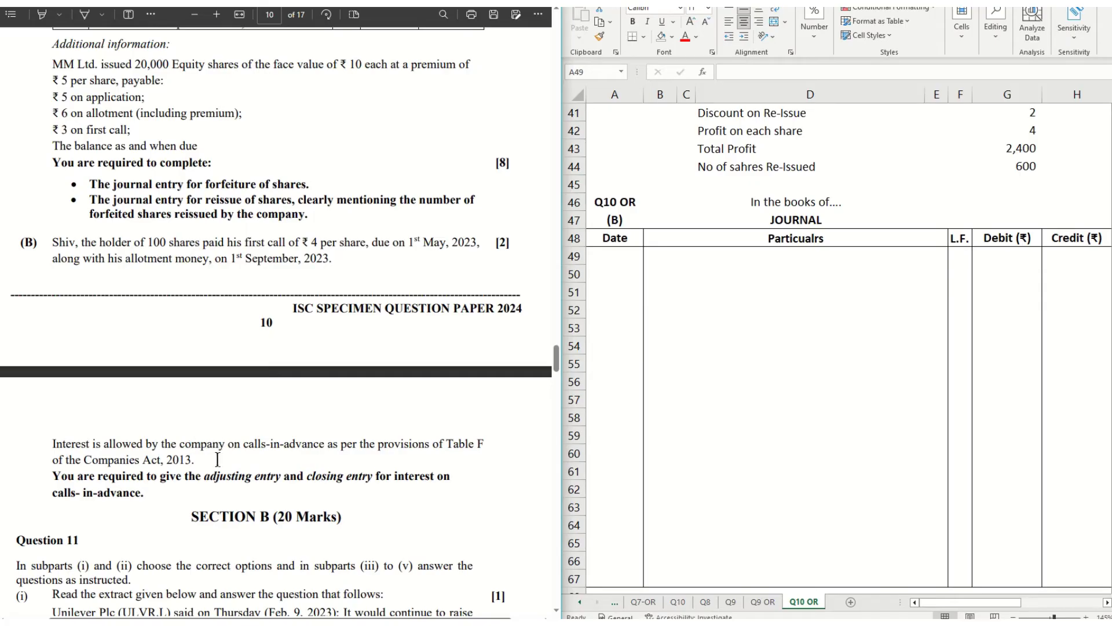
pyautogui.moveTo(189, 480); pyautogui.dragTo(450, 473)
pyautogui.click(132, 492)
# Step: Enter the date of the first part (B) journal entry as 2023 in A49 and May.1 in A50
pyautogui.click(779, 288)
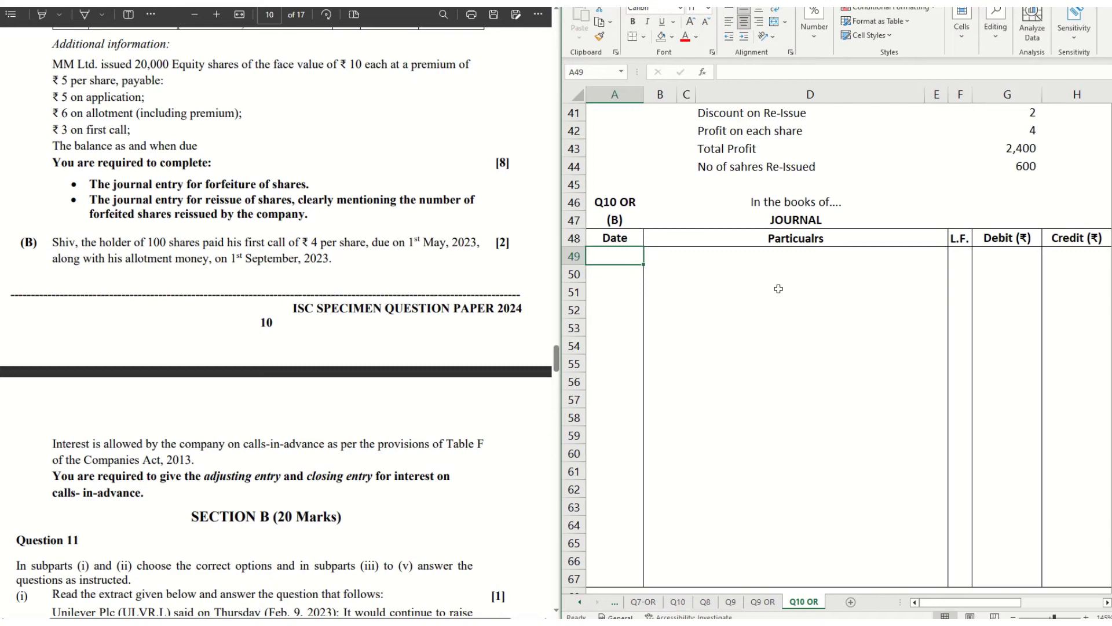
pyautogui.write('2023')
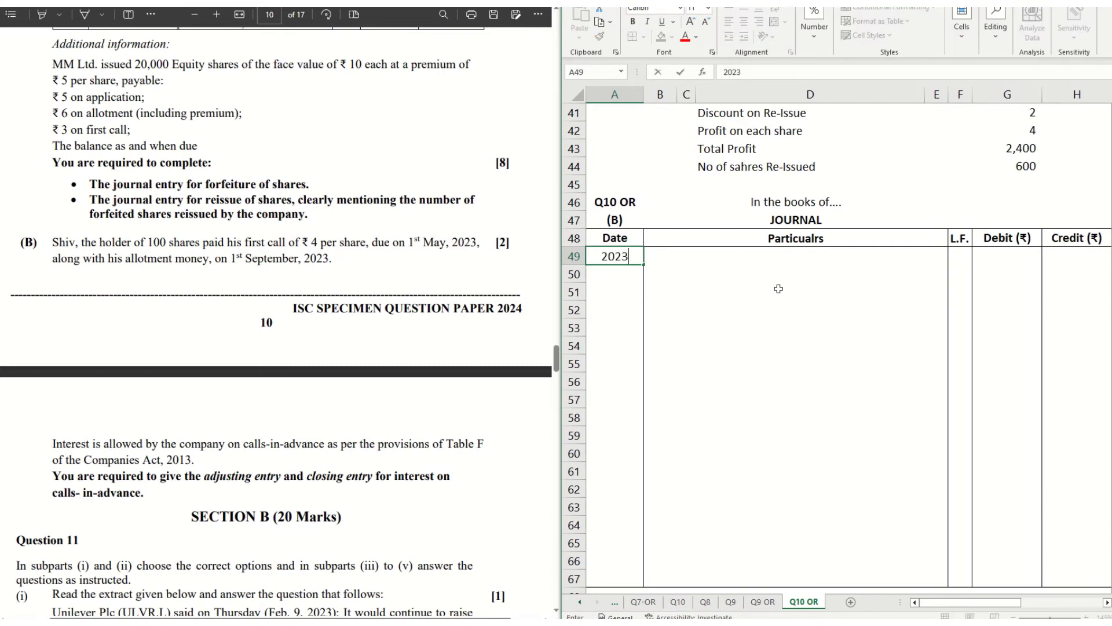
pyautogui.press('Return')
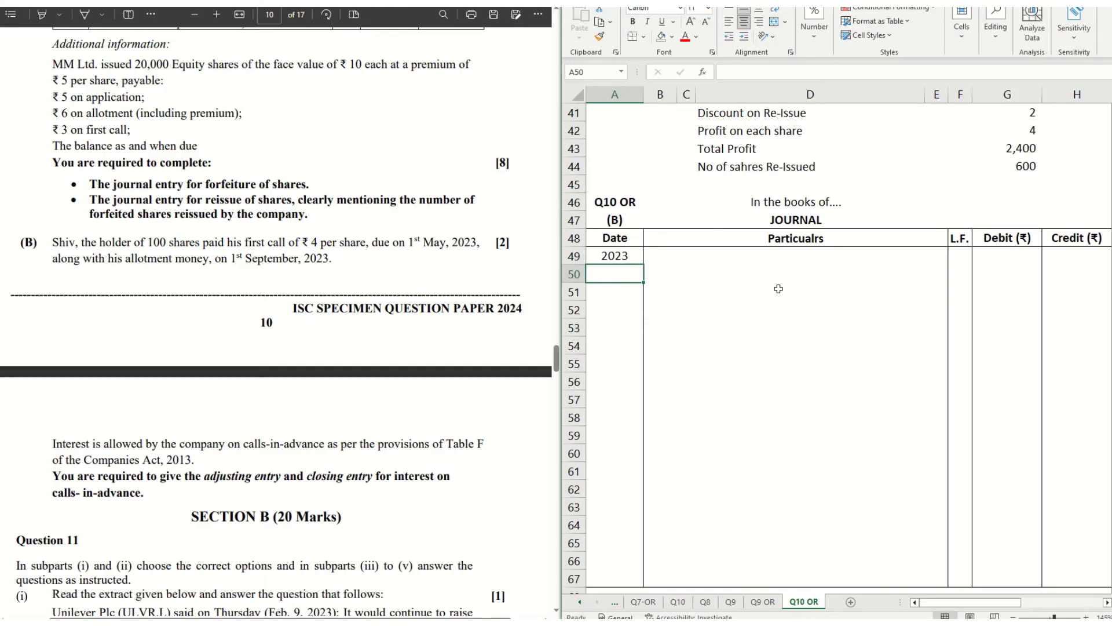
pyautogui.write('Ma')
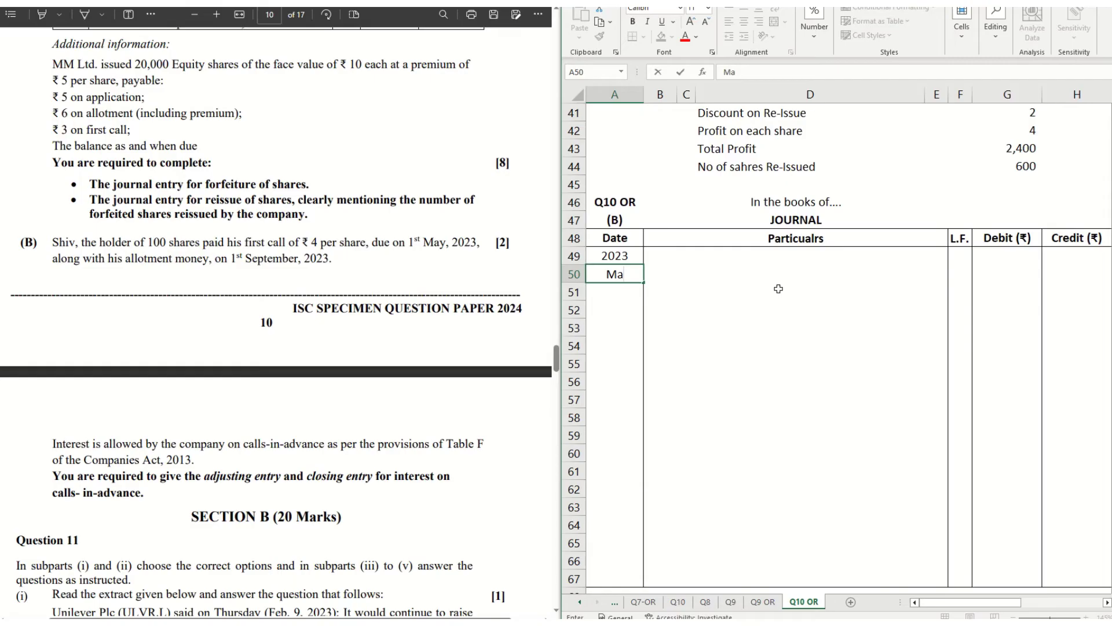
pyautogui.write('y.1')
pyautogui.press('Tab')
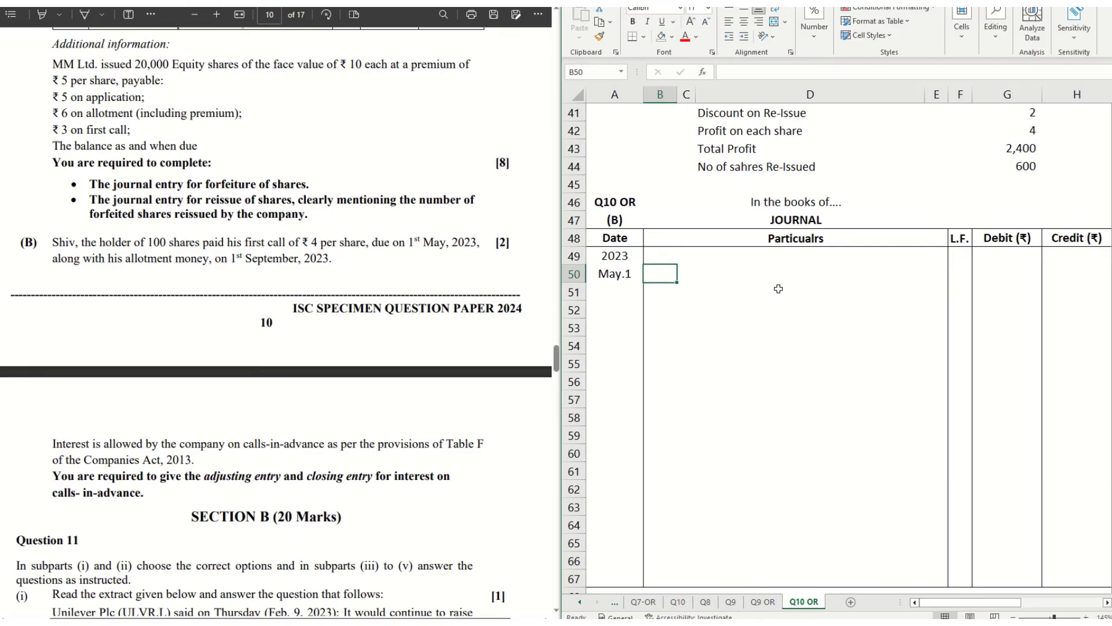
# Step: Enter the debit line "Interest on Calls in Advance A/c" in B50 with "...Dr." in E50
pyautogui.write('Interest on')
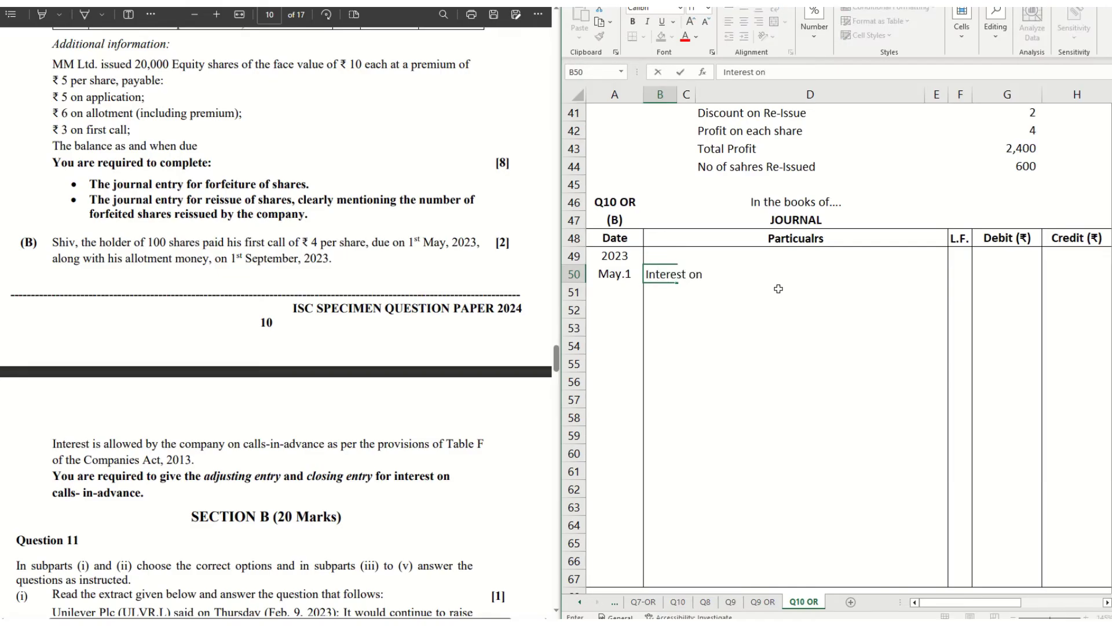
pyautogui.write(' Calls in Advance')
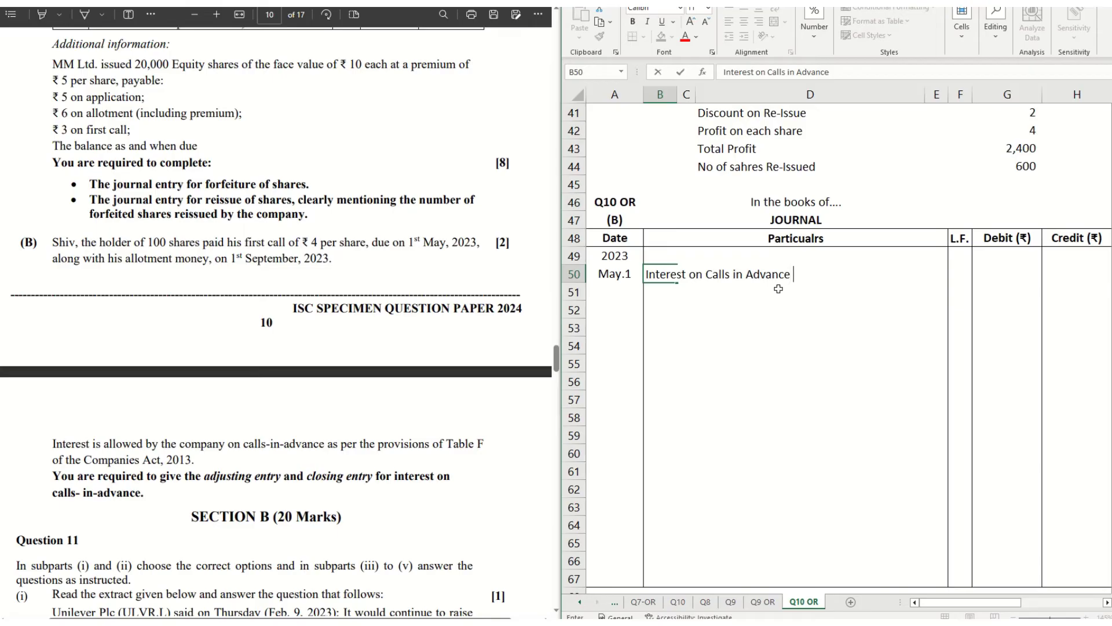
pyautogui.write(' A/c')
pyautogui.press('Tab')
pyautogui.write('...Dr.')
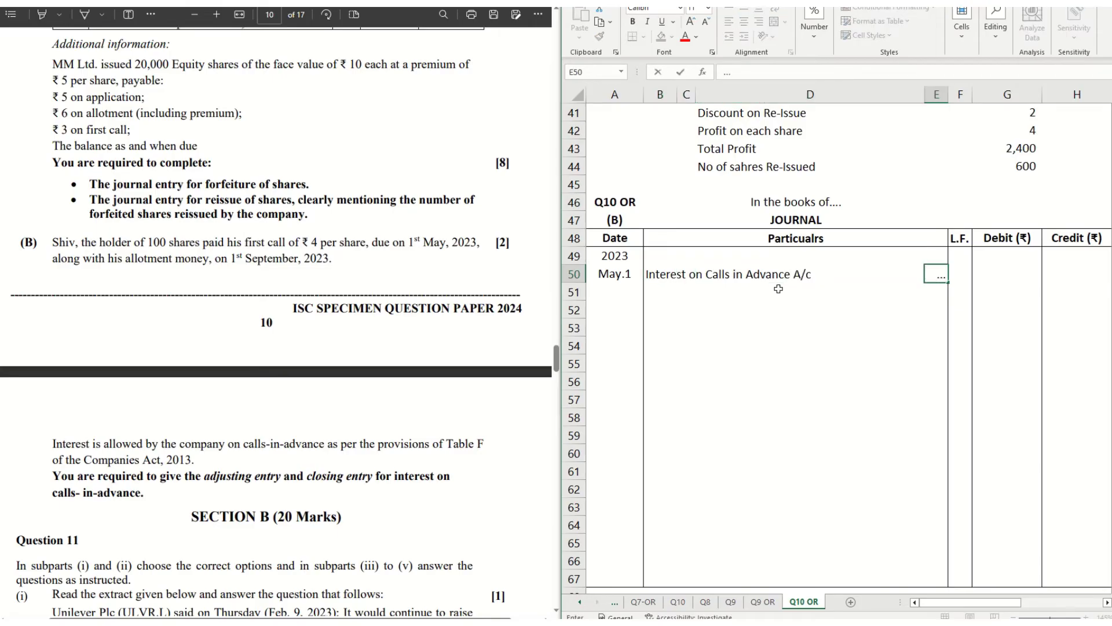
pyautogui.press('Return')
# Step: Enter the credit line in row 51 with "To" in C51 and the shareholder's account in D51
pyautogui.press('Right')
pyautogui.press('Right')
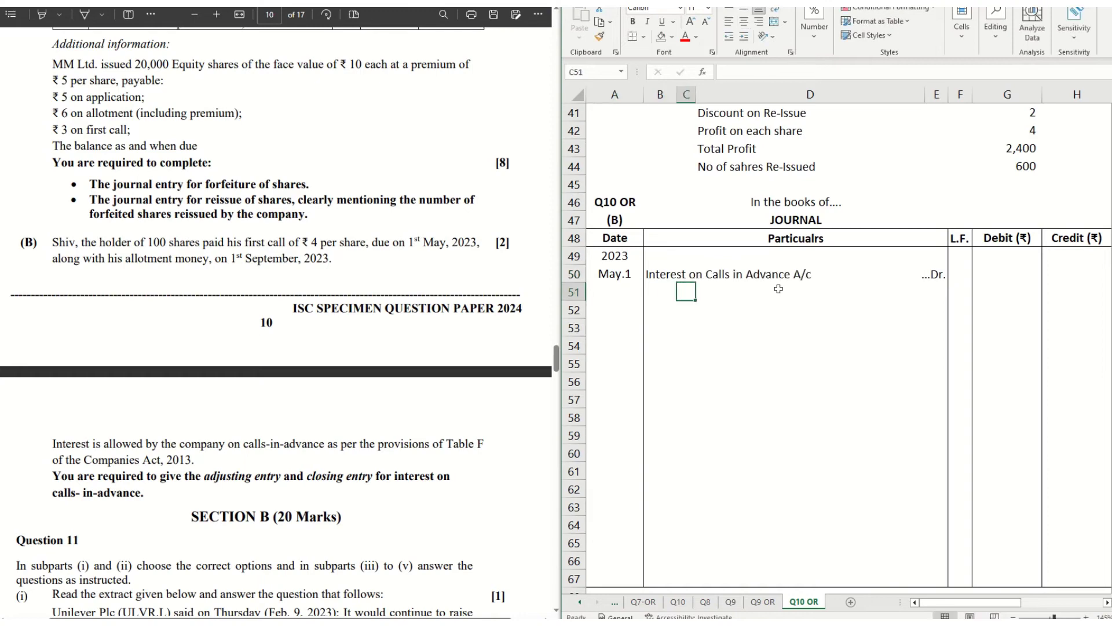
pyautogui.write('To')
pyautogui.press('Right')
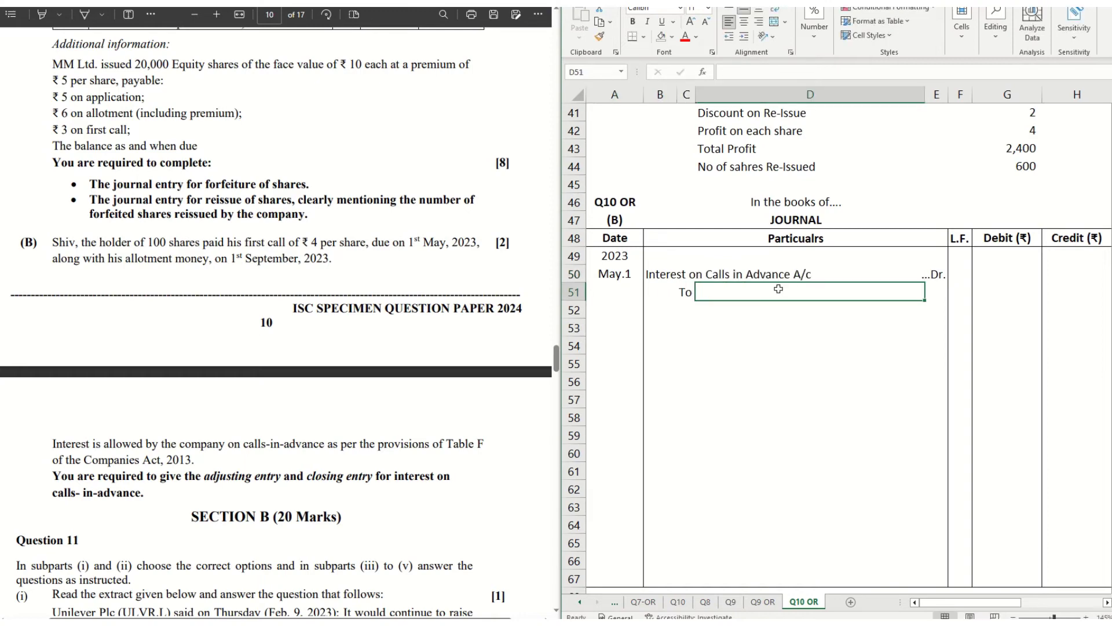
pyautogui.write('Sundry ')
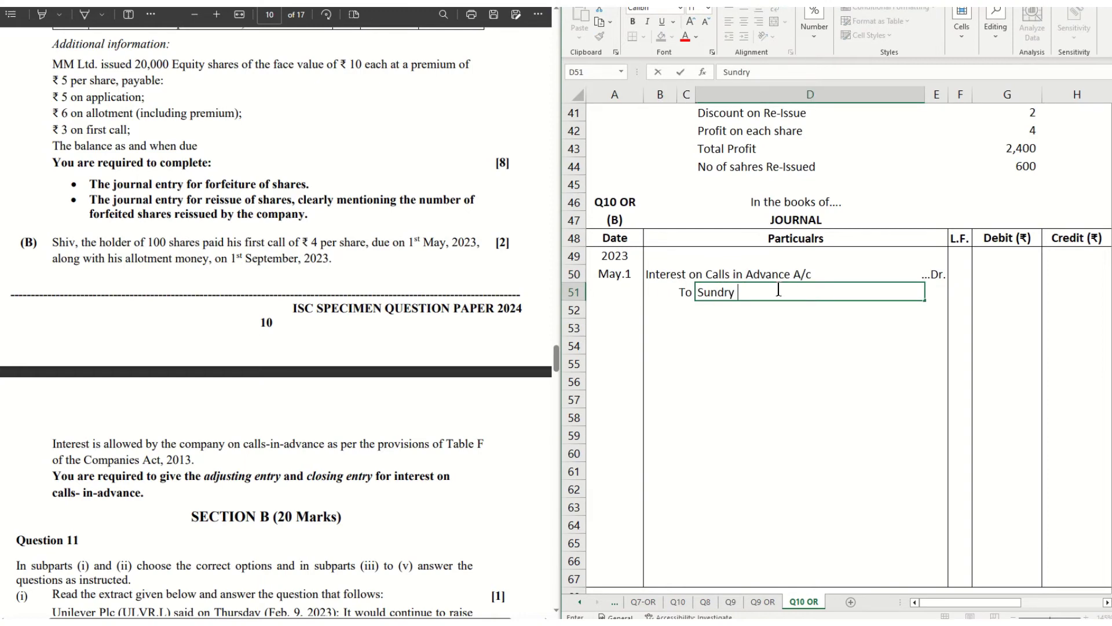
pyautogui.write('M')
pyautogui.press('BackSpace')
pyautogui.press('BackSpace')
pyautogui.press('BackSpace')
pyautogui.press('BackSpace')
pyautogui.press('BackSpace')
pyautogui.press('BackSpace')
pyautogui.press('BackSpace')
pyautogui.press('BackSpace')
pyautogui.write("Shiv's A/c")
pyautogui.press('Return')
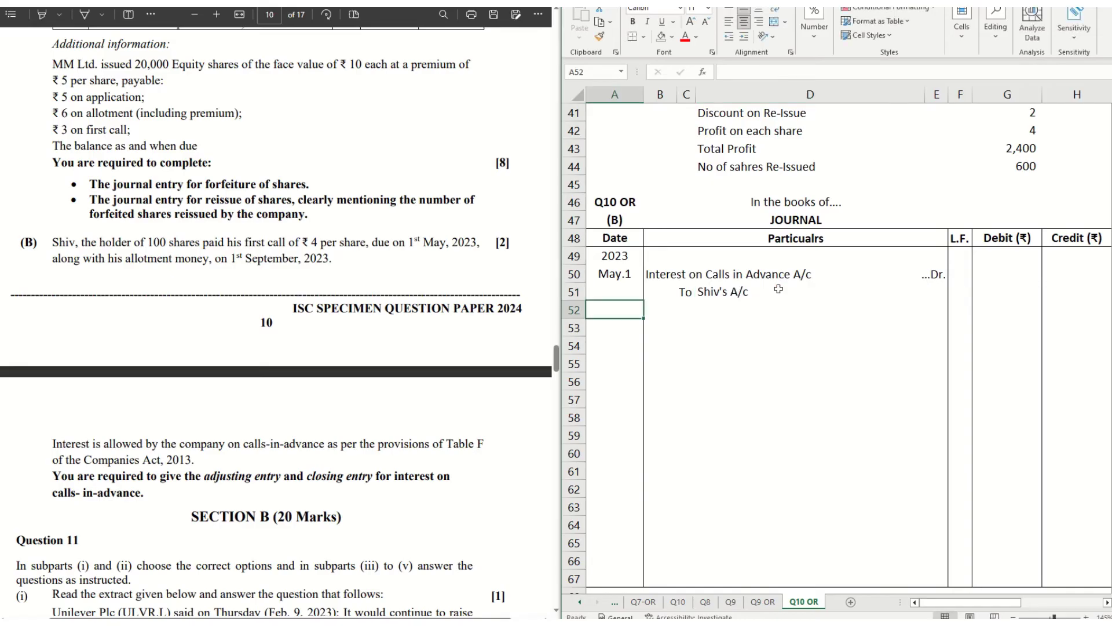
# Step: Start the second journal entry in row 54 with the shareholder's account in B54 and "...Dr." in E54
pyautogui.press('Right')
pyautogui.press('Down')
pyautogui.press('Down')
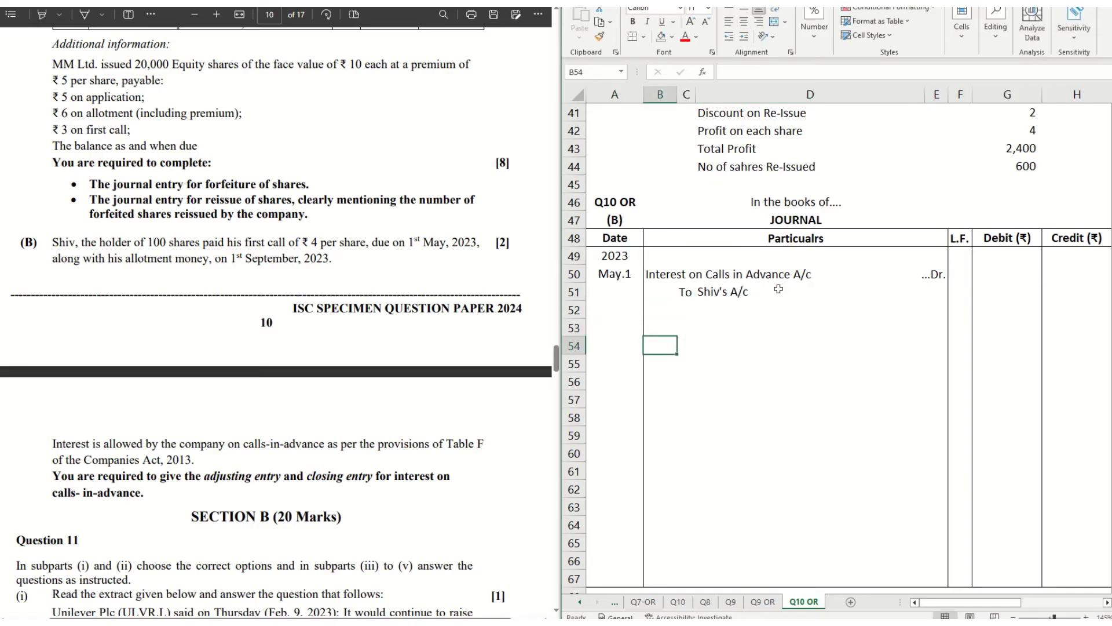
pyautogui.write('Shiv')
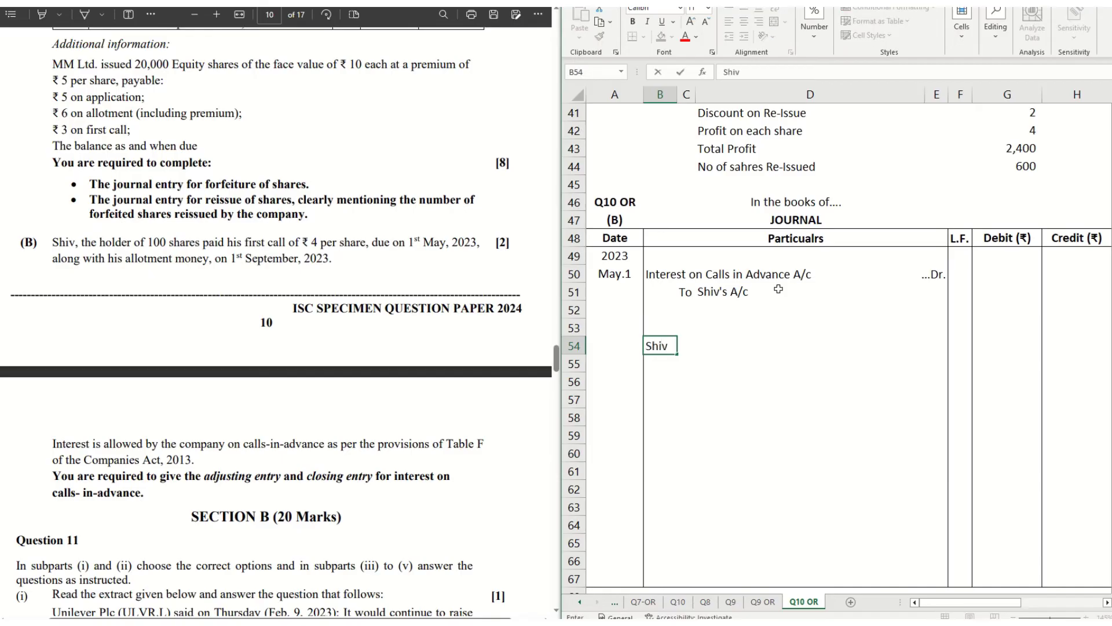
pyautogui.write("'s A/c")
pyautogui.press('Right')
pyautogui.press('Right')
pyautogui.press('Right')
pyautogui.write('...Dr.')
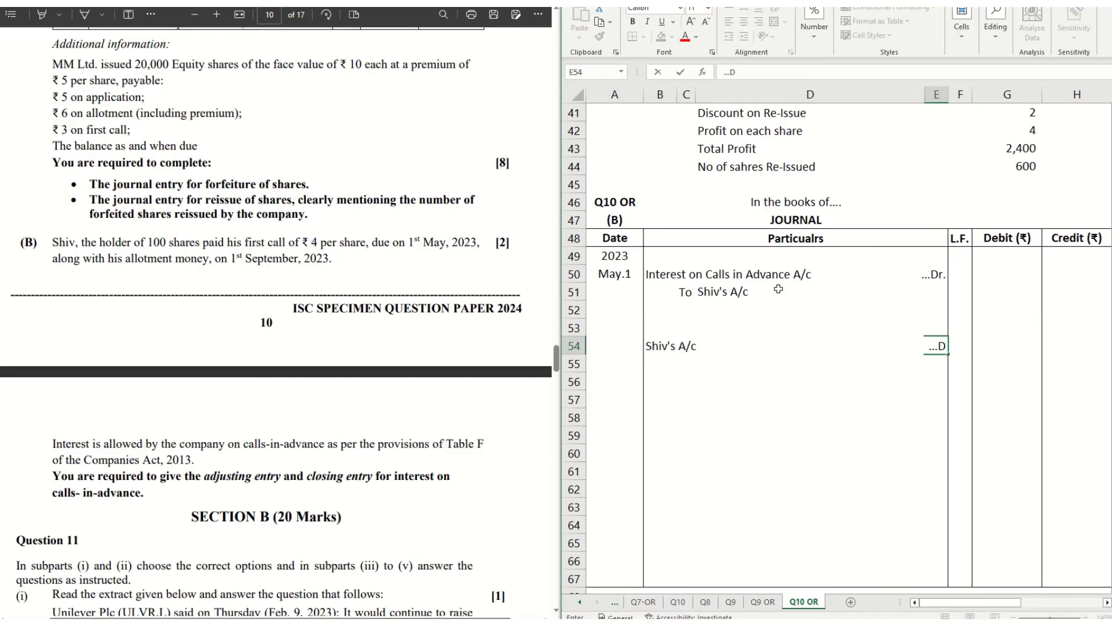
# Step: Enter the second entry's credit line in row 55 with "To" in C55 and "Bank A/c" in D55
pyautogui.press('Return')
pyautogui.press('Left')
pyautogui.press('Left')
pyautogui.press('Left')
pyautogui.press('Right')
pyautogui.write('To')
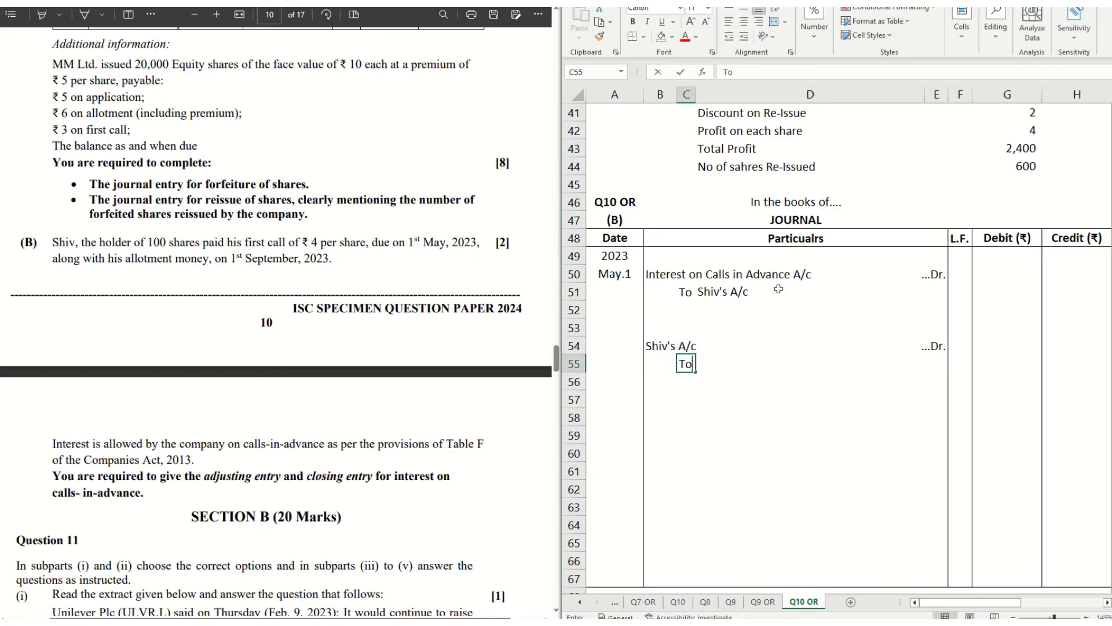
pyautogui.press('Right')
pyautogui.write('Bank ')
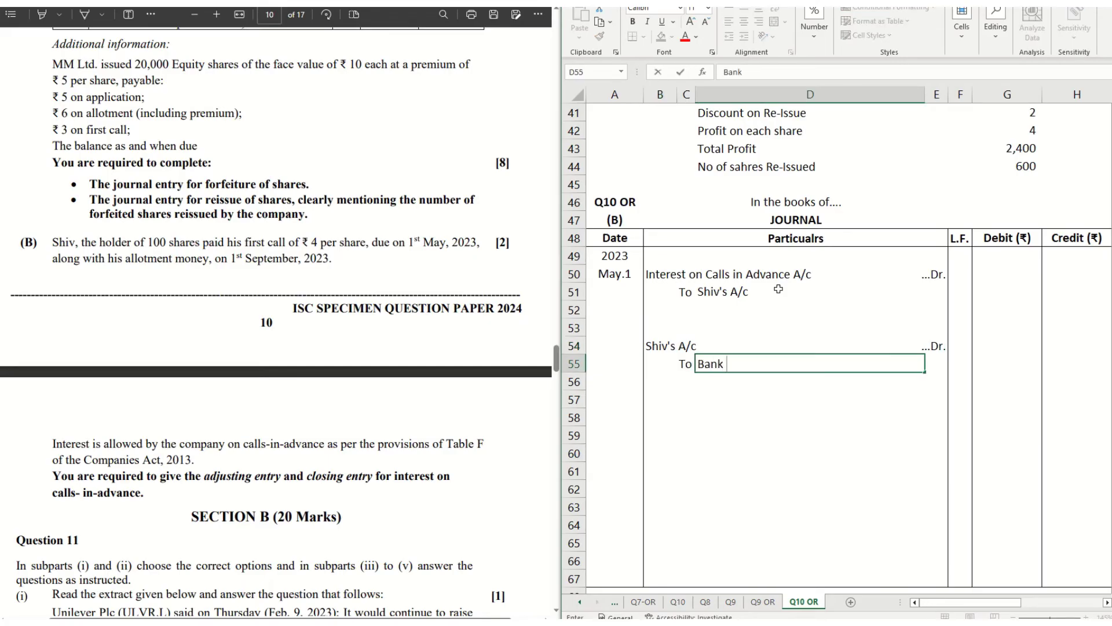
pyautogui.write('An/c')
pyautogui.press('BackSpace')
pyautogui.press('BackSpace')
pyautogui.press('BackSpace')
pyautogui.write('/c')
pyautogui.press('Return')
# Step: Enter the closing entry's date as 2024 in A58 and Mar.31 in A59
pyautogui.press('Return')
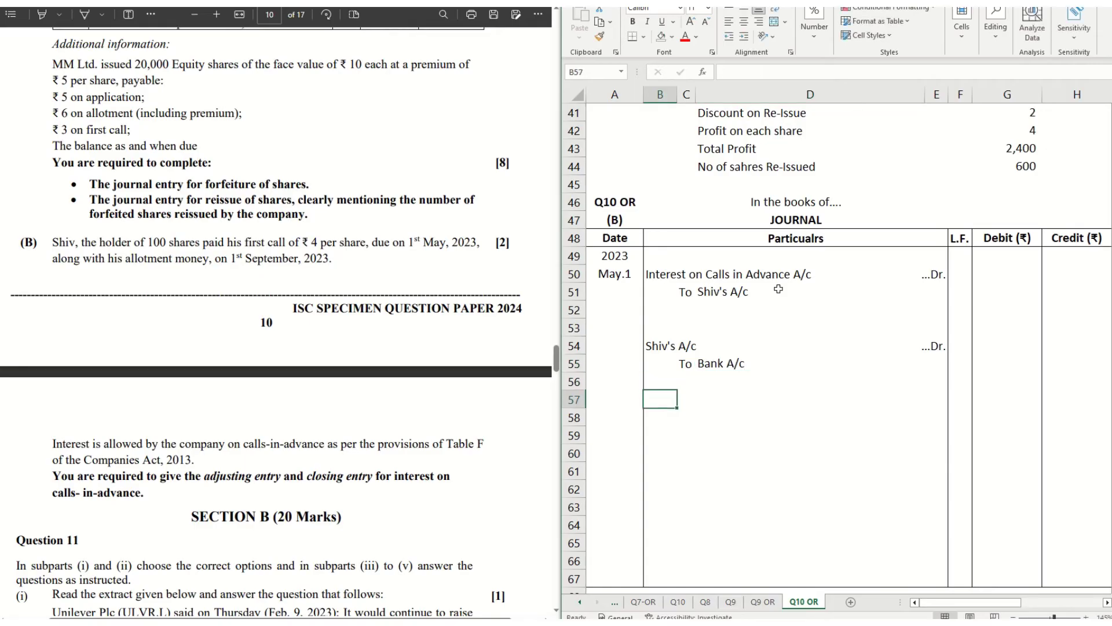
pyautogui.press('Left')
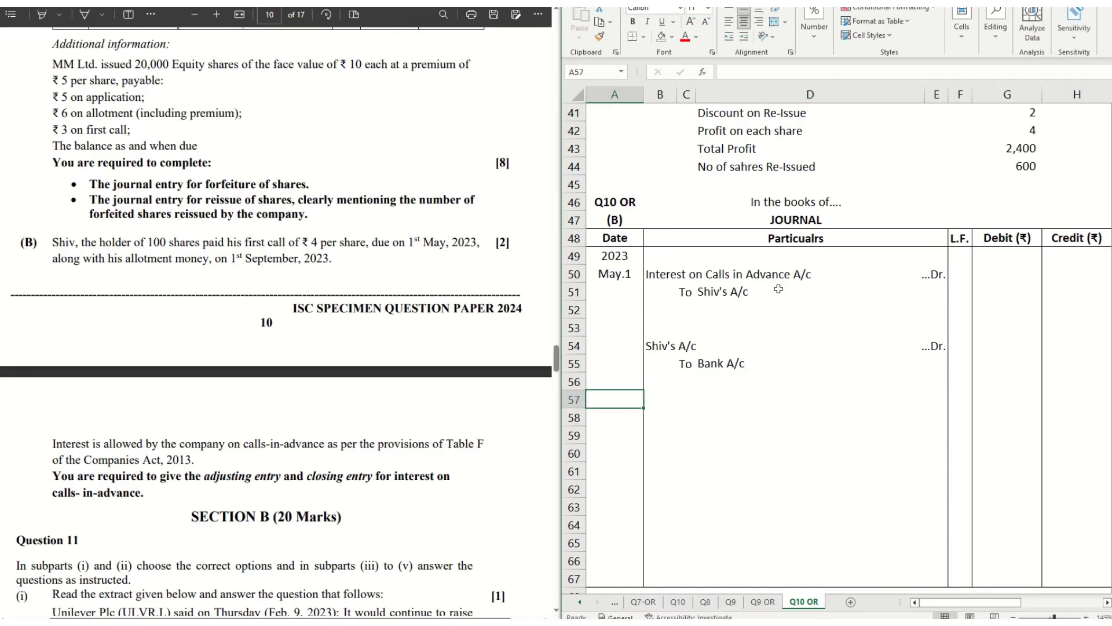
pyautogui.press('Down')
pyautogui.write('2024')
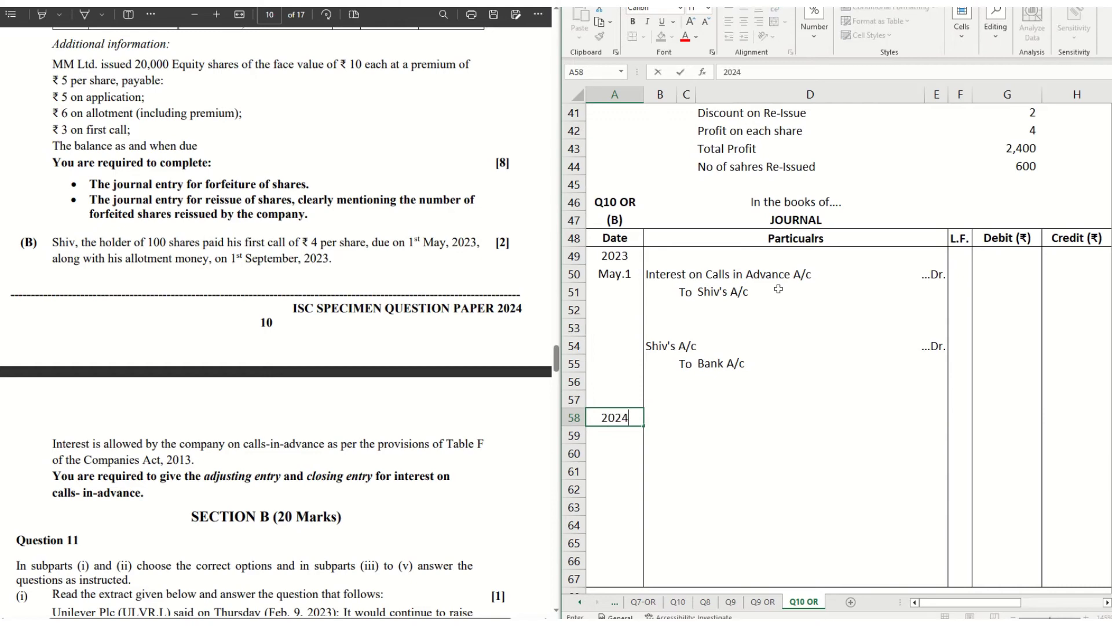
pyautogui.press('Return')
pyautogui.write('Mar')
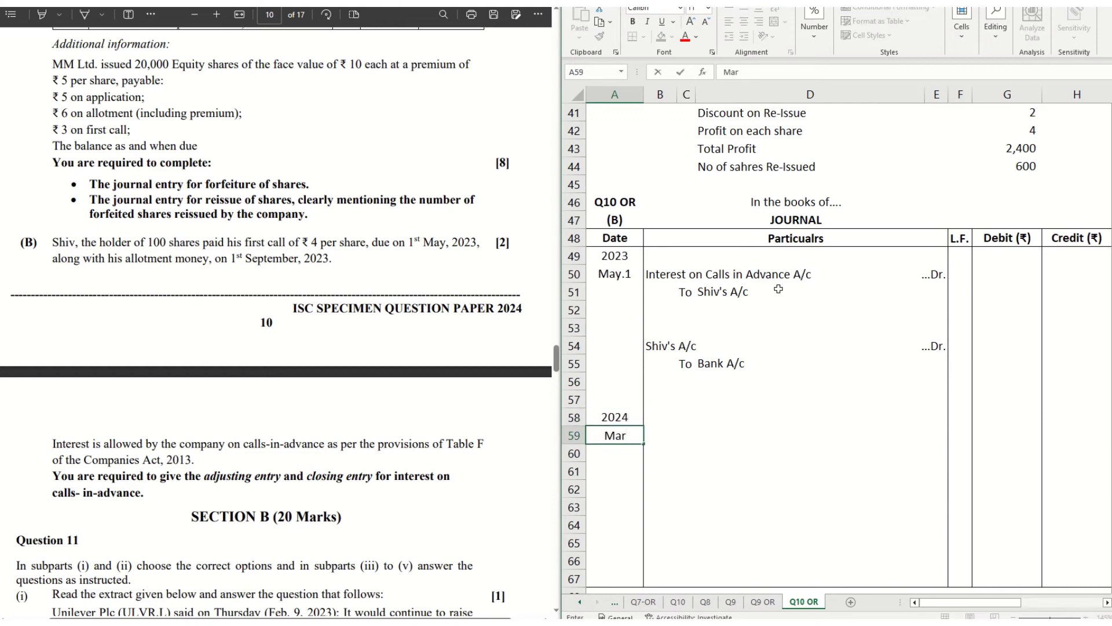
pyautogui.write('.31')
pyautogui.press('Tab')
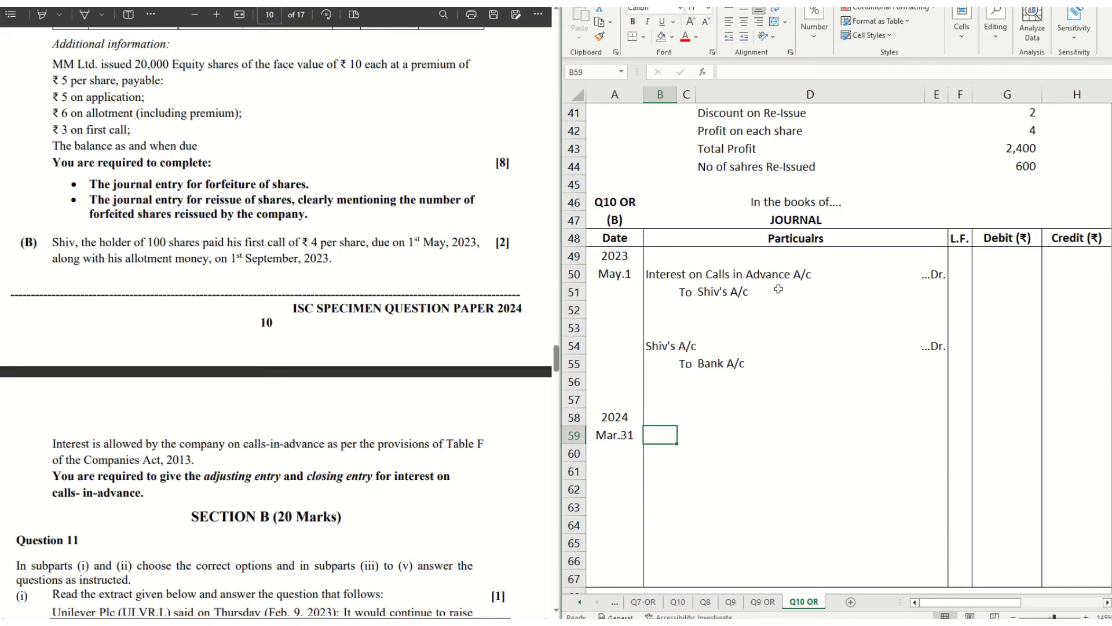
# Step: Enter the debit line "Statement of Profit and Loss A/c" in B59 with "...Dr." in E59
pyautogui.write('S')
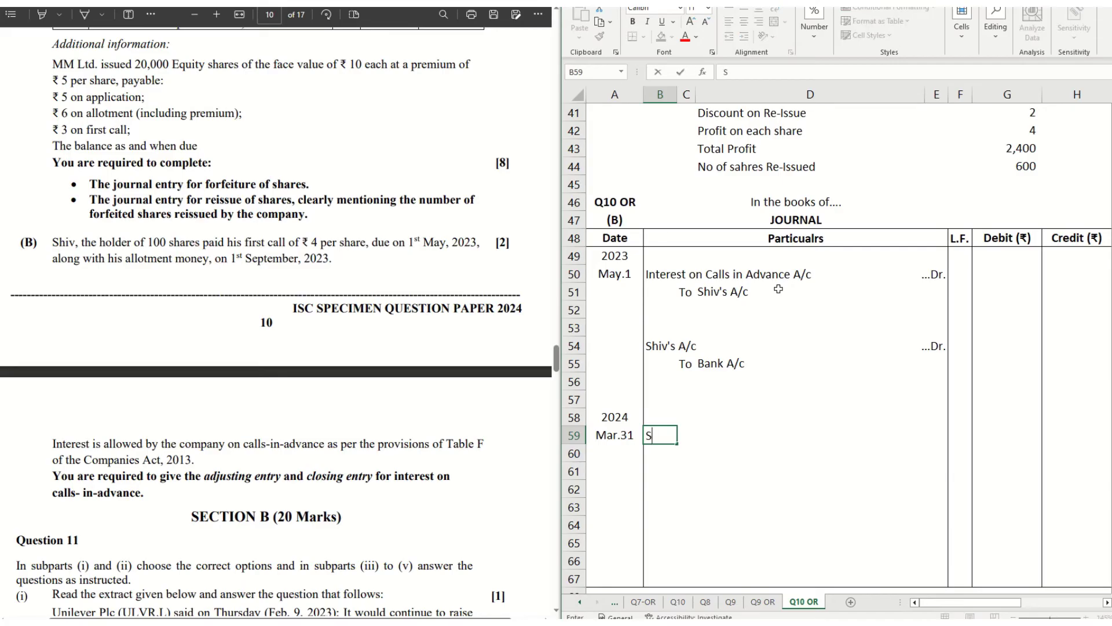
pyautogui.write('tatement of Profit and')
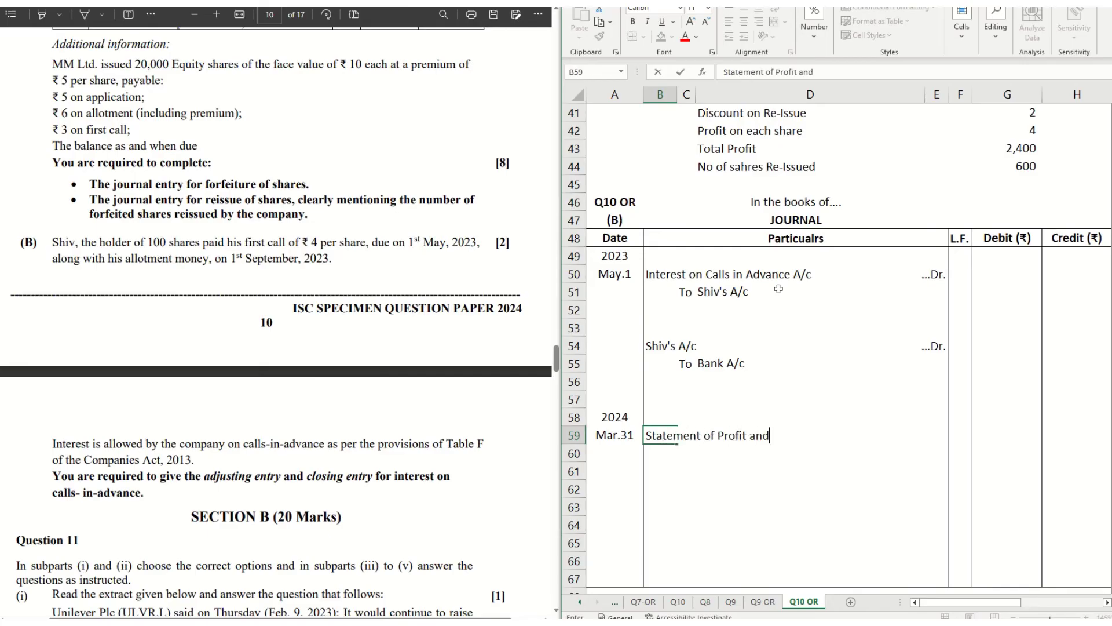
pyautogui.write(' Loass A/c')
pyautogui.press('Tab')
pyautogui.press('Tab')
pyautogui.press('Tab')
pyautogui.write('.')
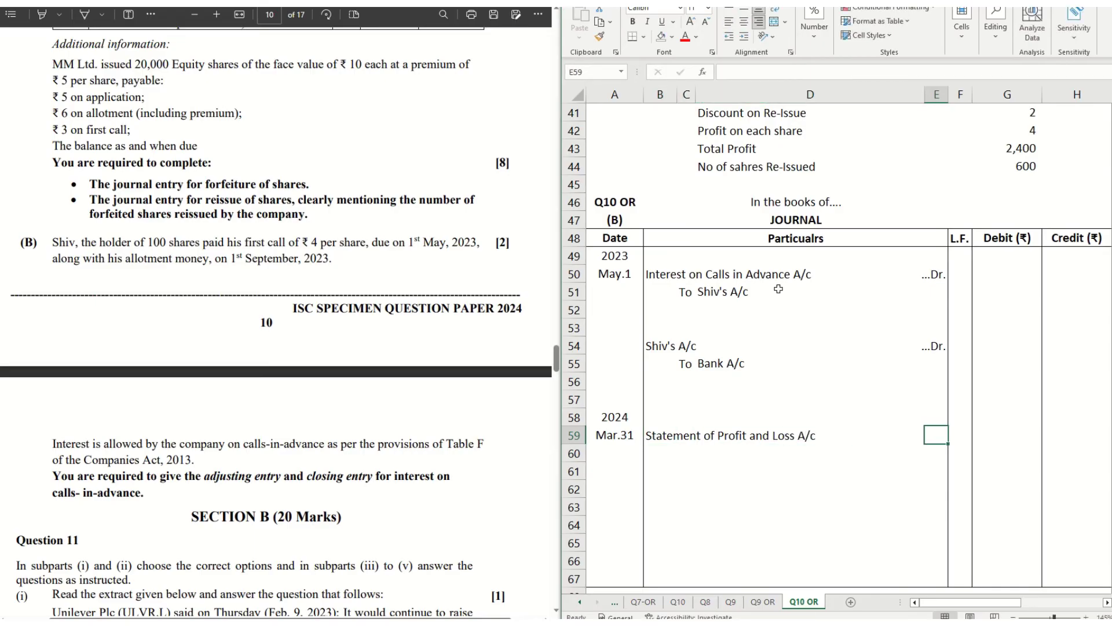
pyautogui.write('..Dr.')
pyautogui.press('Return')
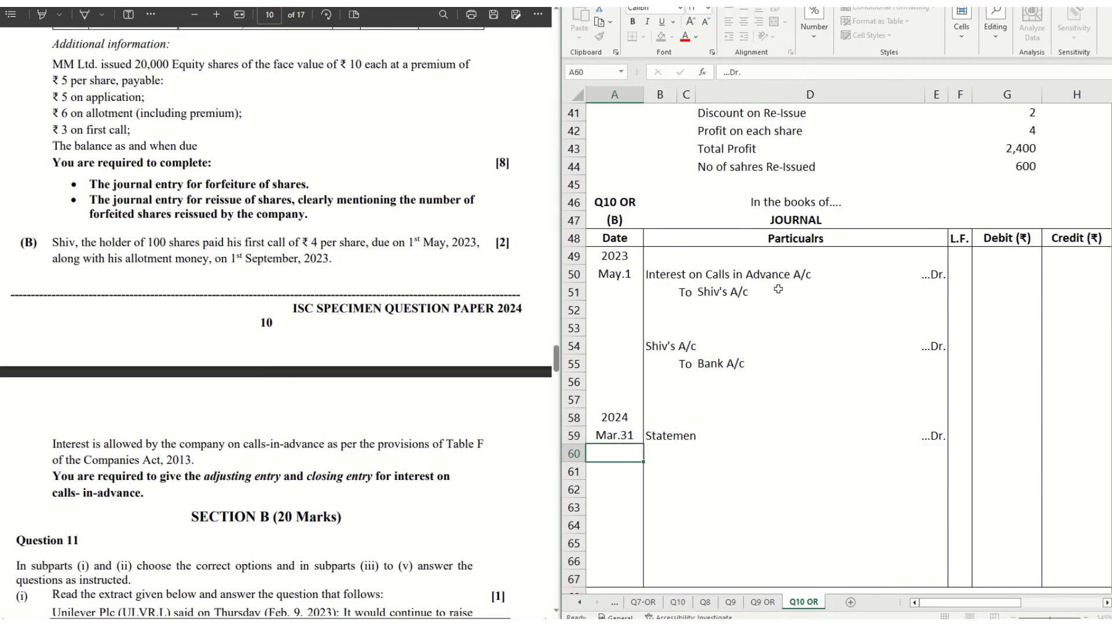
# Step: Enter the closing entry's credit line with "To" in C60 and D60 linked to the Interest on Calls in Advance account name in B50
pyautogui.write('To Inte')
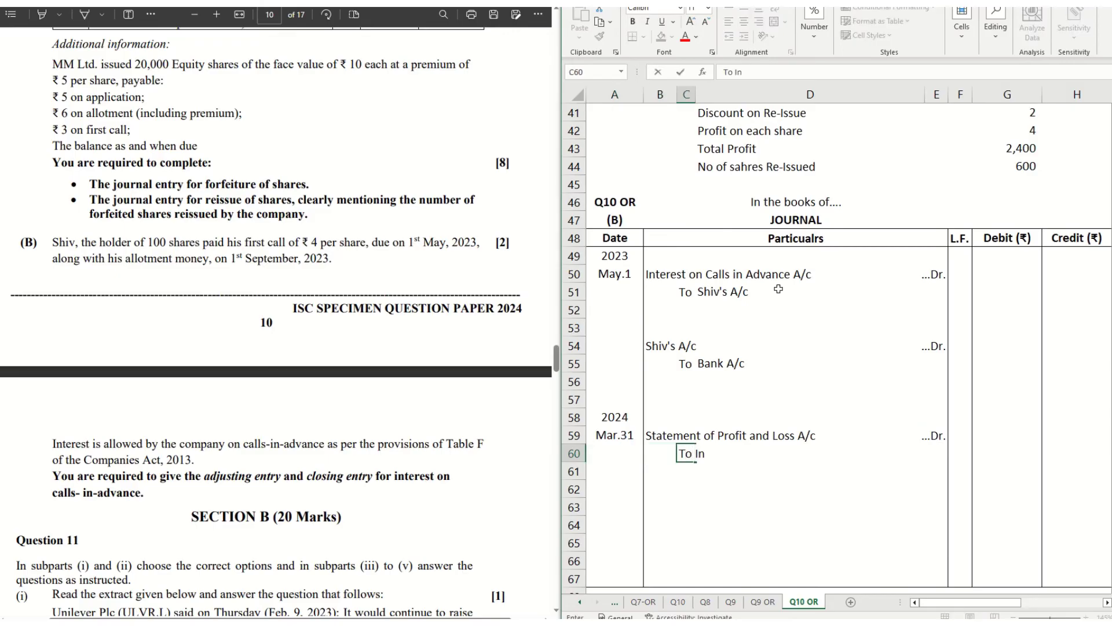
pyautogui.press('BackSpace')
pyautogui.press('BackSpace')
pyautogui.press('BackSpace')
pyautogui.press('BackSpace')
pyautogui.press('Tab')
pyautogui.write('=')
pyautogui.press('Up')
pyautogui.press('Up')
pyautogui.press('Up')
pyautogui.press('Up')
pyautogui.press('Up')
pyautogui.press('Up')
pyautogui.press('Up')
pyautogui.press('Up')
pyautogui.press('Up')
pyautogui.press('Up')
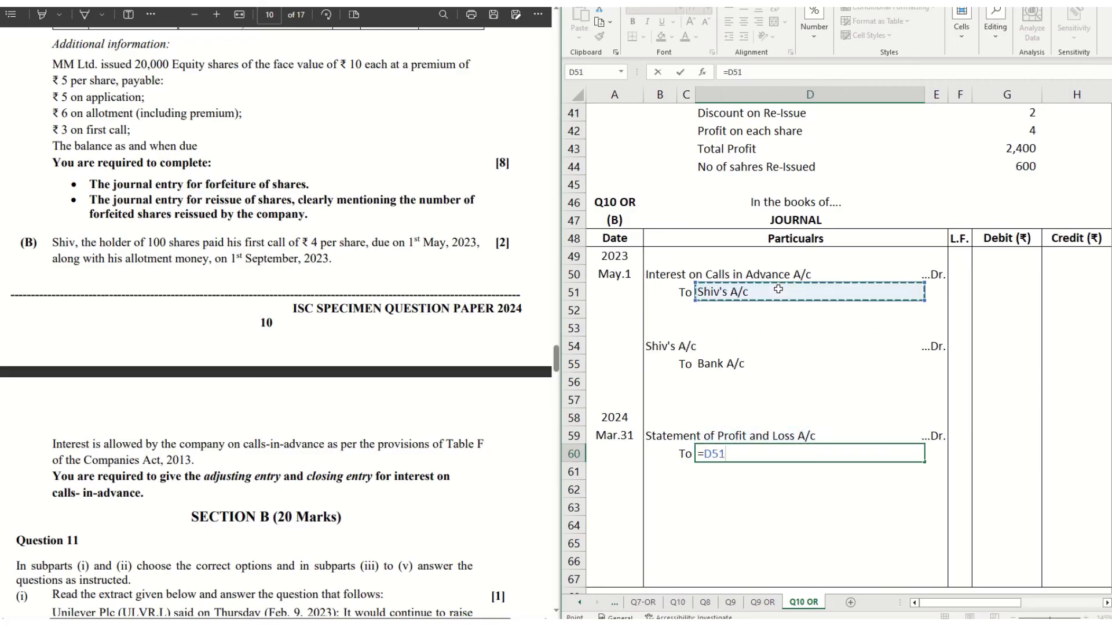
pyautogui.press('Left')
pyautogui.press('Left')
pyautogui.press('Return')
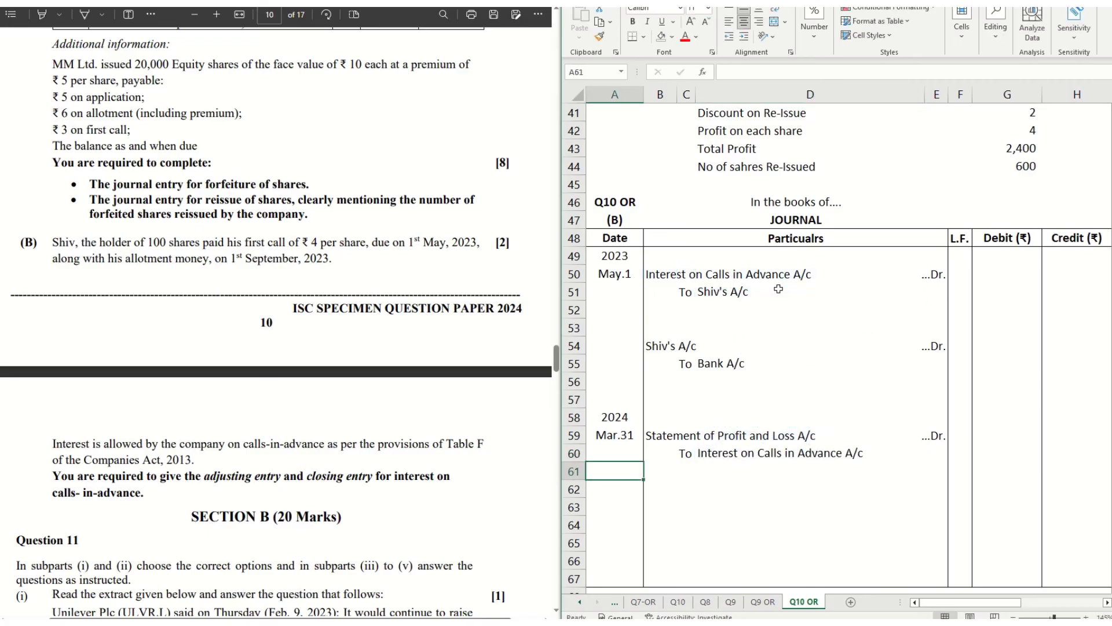
# Step: Calculate the interest on calls in advance in G50 with the formula =(100*4)*.12*4/12
pyautogui.press('Up')
pyautogui.press('Up')
pyautogui.press('Up')
pyautogui.press('Up')
pyautogui.press('Up')
pyautogui.press('Up')
pyautogui.press('Up')
pyautogui.press('Up')
pyautogui.press('Up')
pyautogui.press('Up')
pyautogui.press('Up')
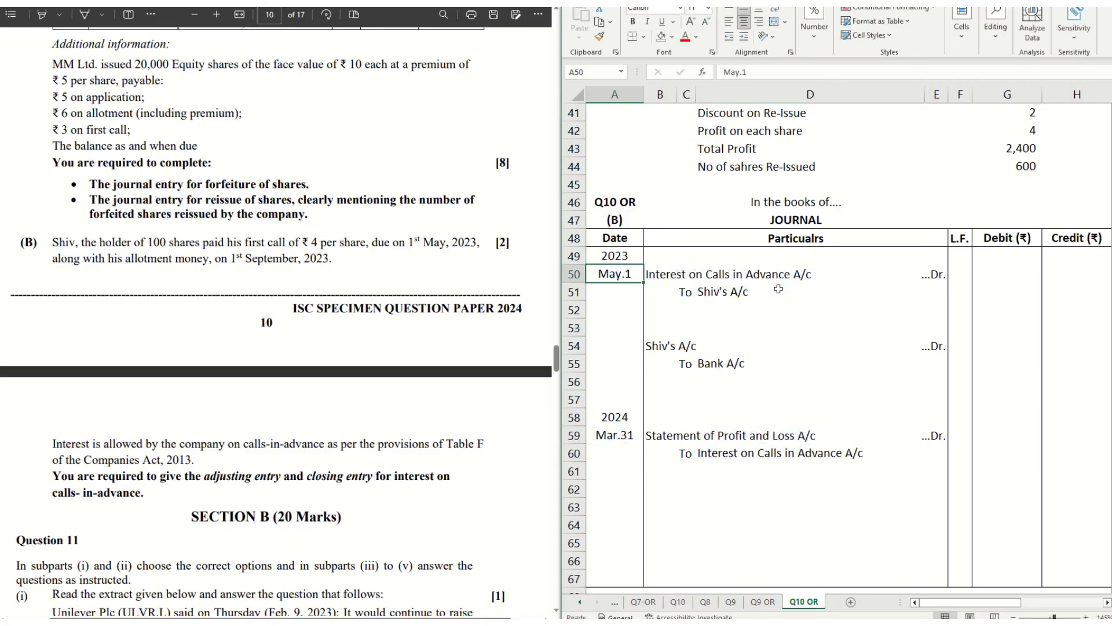
pyautogui.press('Right')
pyautogui.press('Right')
pyautogui.press('Right')
pyautogui.press('Right')
pyautogui.press('Right')
pyautogui.press('Right')
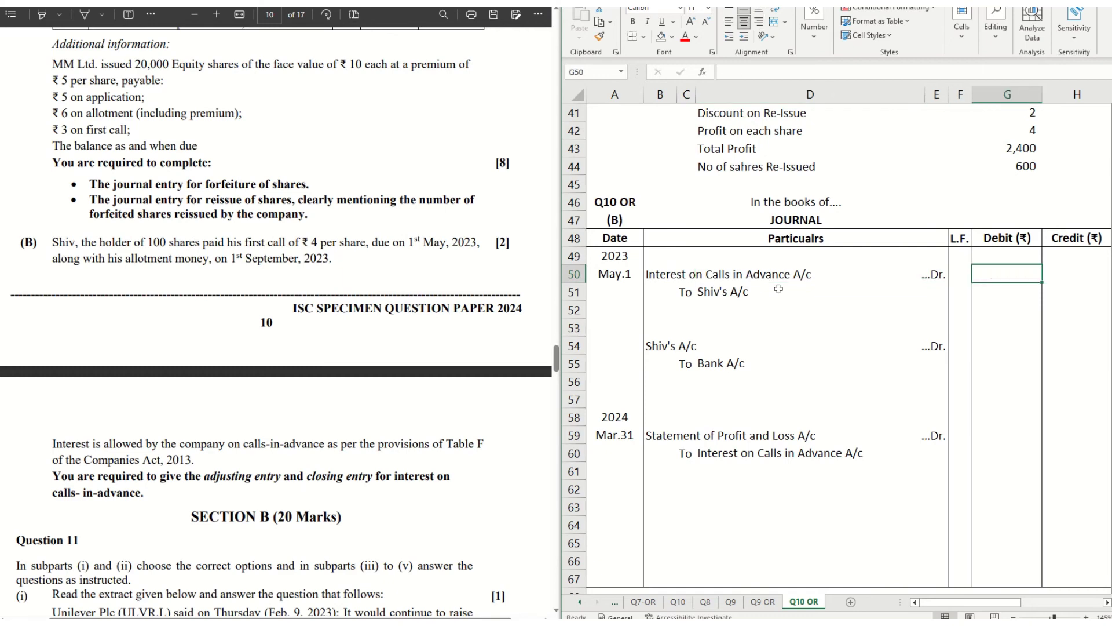
pyautogui.write('=')
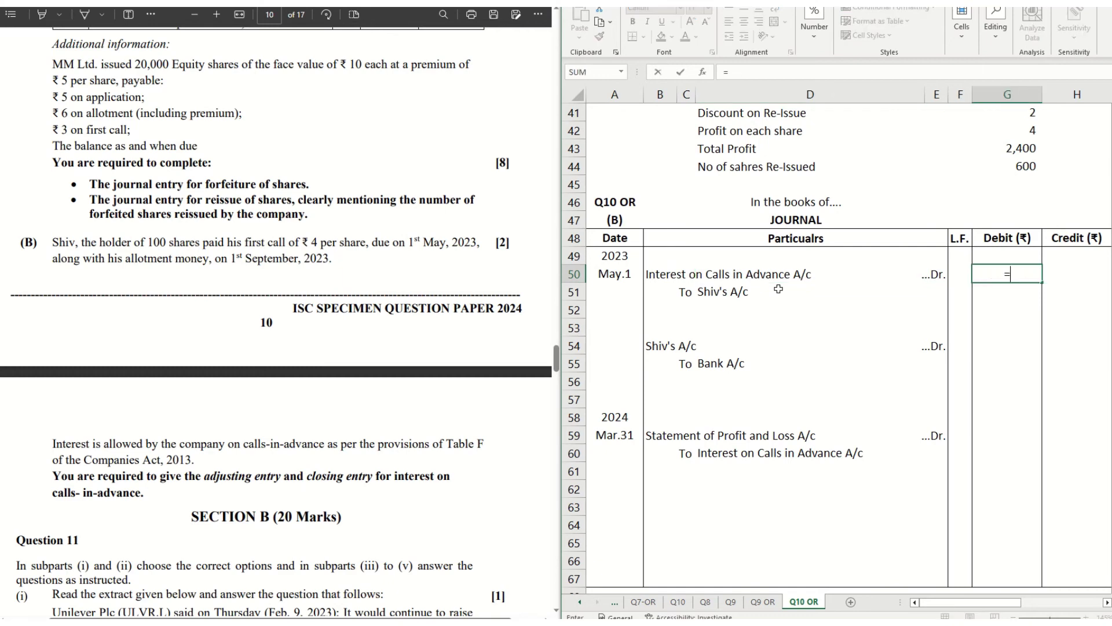
pyautogui.write('100*4)')
pyautogui.click(994, 273)
pyautogui.write('(100')
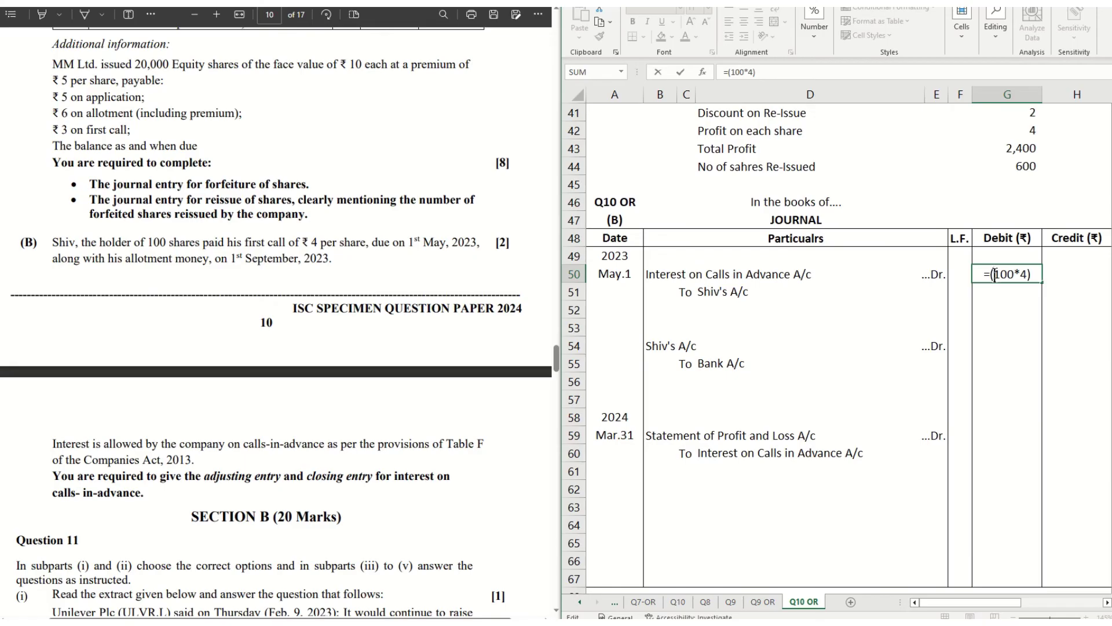
pyautogui.write('*4)*.12')
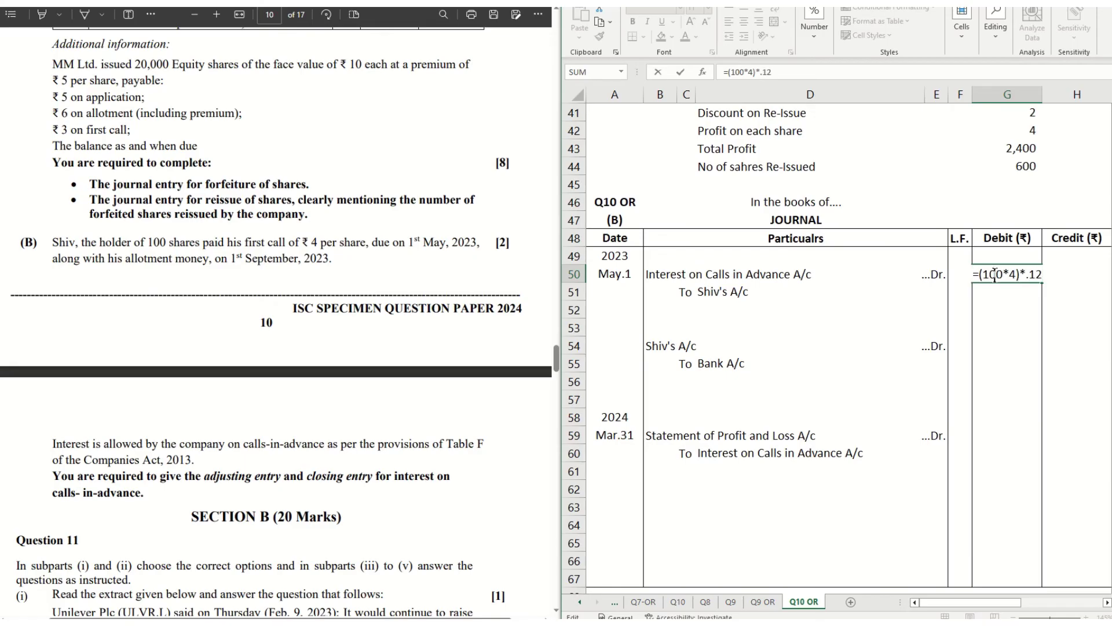
pyautogui.write('*')
pyautogui.write('4/12')
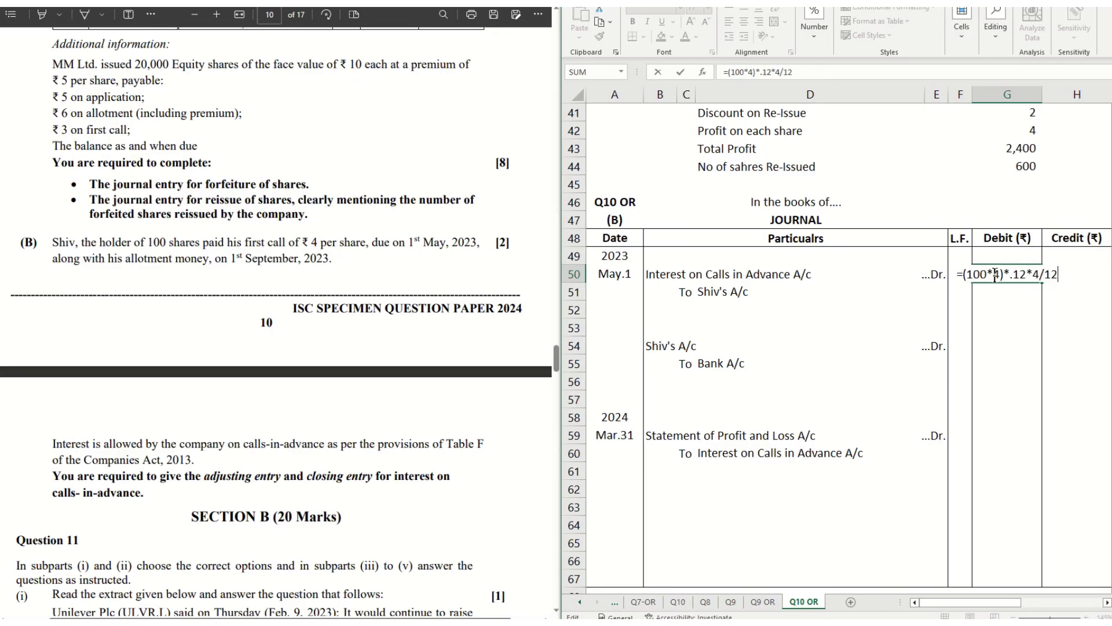
pyautogui.press('Return')
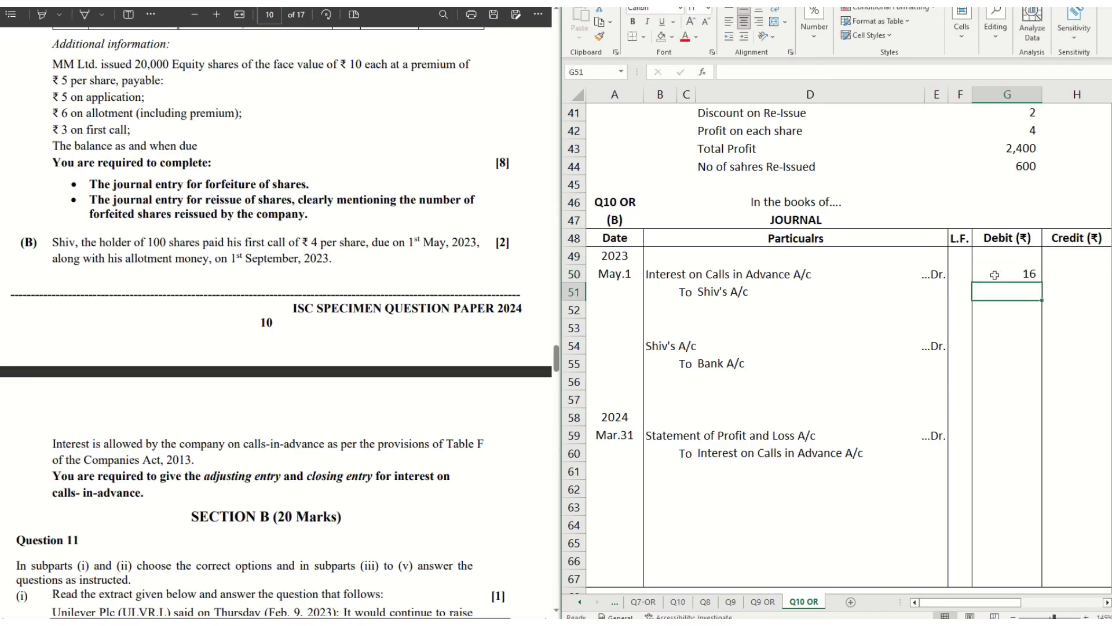
# Step: Set the first entry's credit amount in H51 to =G50
pyautogui.press('Right')
pyautogui.write('=')
pyautogui.click(995, 274)
pyautogui.press('Return')
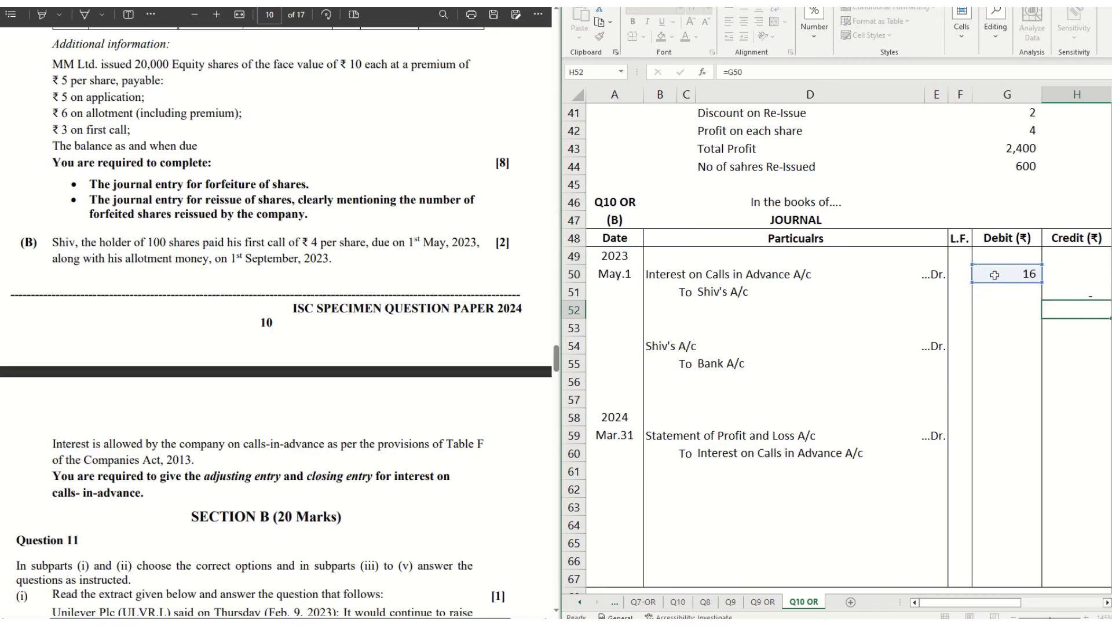
# Step: Fill the second entry's debit amount in G54 and credit amount in H55 by linking both to G50
pyautogui.press('Down')
pyautogui.press('Down')
pyautogui.press('Left')
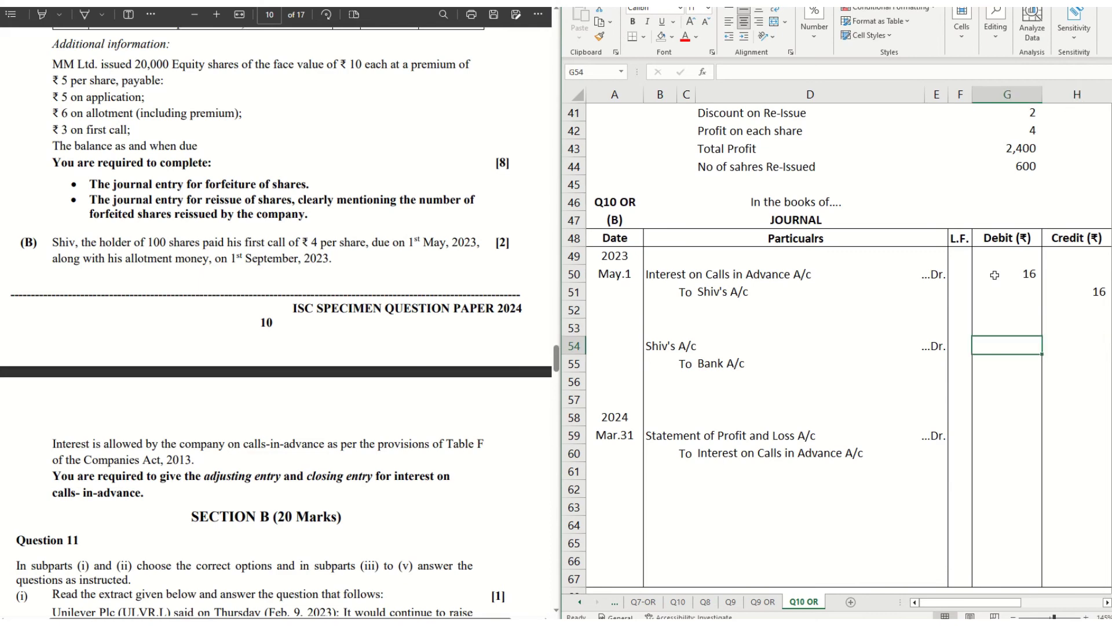
pyautogui.write('=')
pyautogui.click(994, 274)
pyautogui.press('Return')
pyautogui.press('Right')
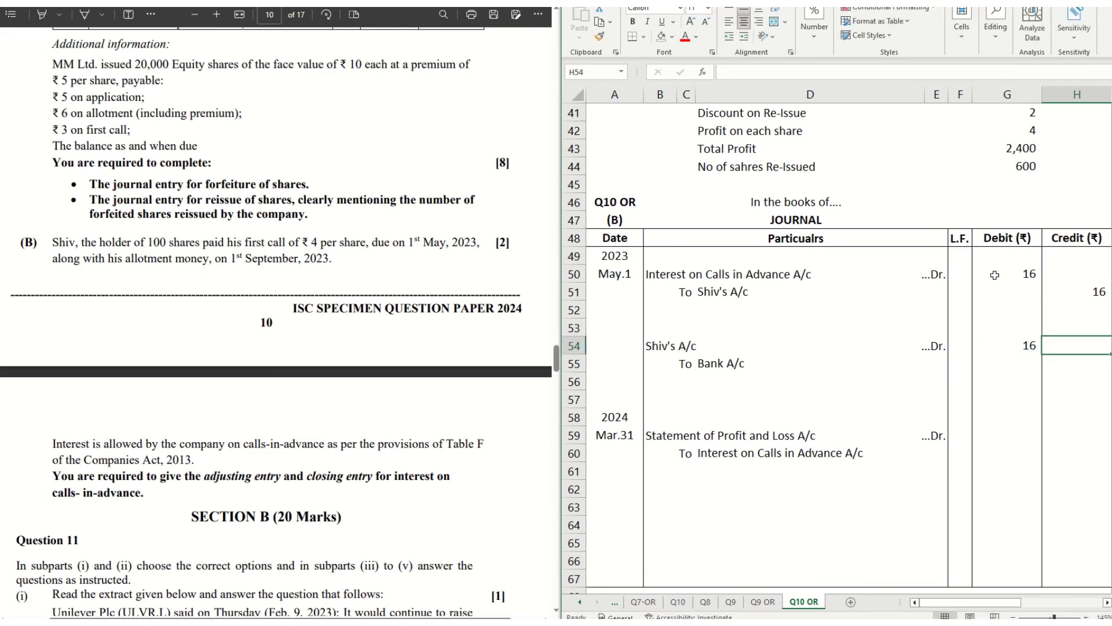
pyautogui.write('=')
pyautogui.click(994, 274)
pyautogui.press('Return')
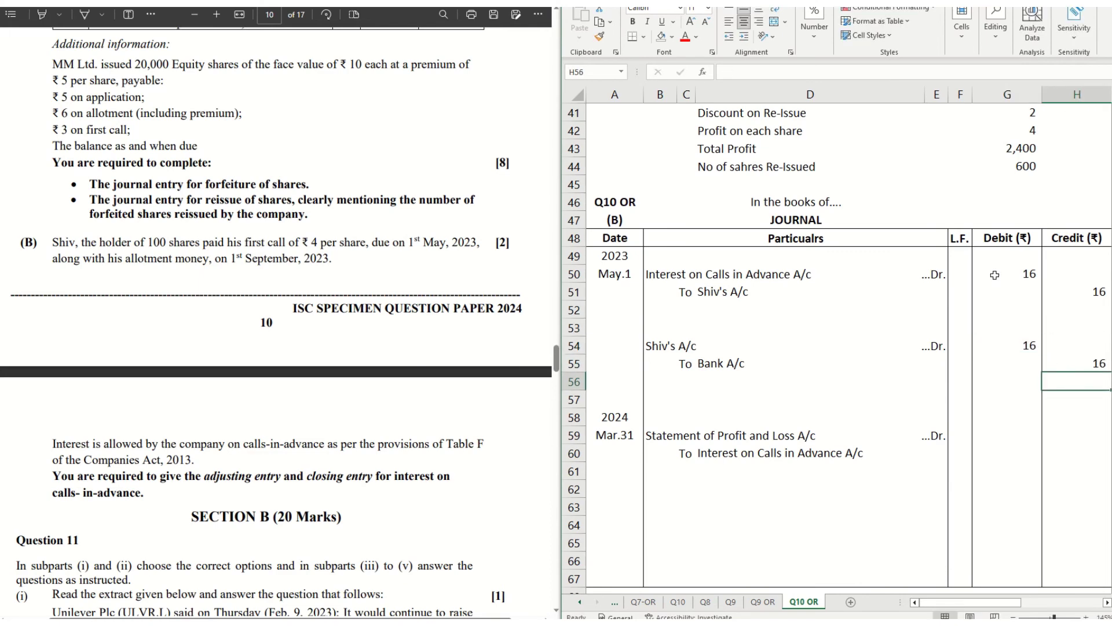
# Step: Fill the closing entry's amounts by linking the debit in G59 to G50 and the credit in H60 to G59
pyautogui.press('Left')
pyautogui.press('Left')
pyautogui.press('Down')
pyautogui.press('Down')
pyautogui.press('Down')
pyautogui.press('Right')
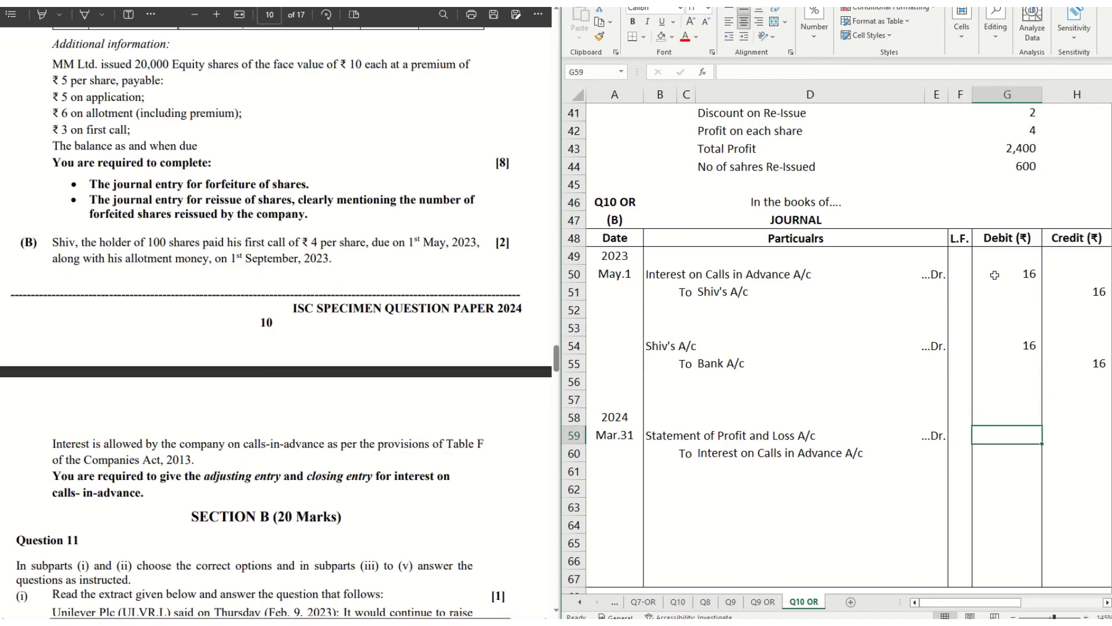
pyautogui.write('=')
pyautogui.click(995, 275)
pyautogui.press('Return')
pyautogui.press('Right')
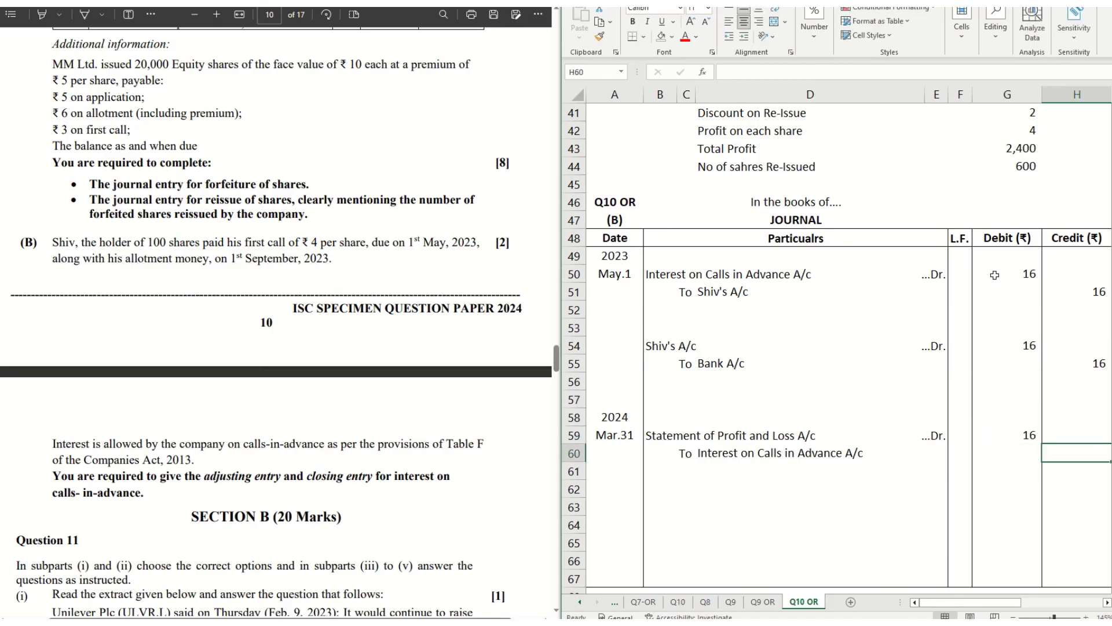
pyautogui.write('=G59')
pyautogui.press('Return')
# Step: Add the narration "(Being interest on calls in advance due)" under the first entry in B52
pyautogui.press('Up')
pyautogui.press('Up')
pyautogui.press('Up')
pyautogui.press('Up')
pyautogui.press('Up')
pyautogui.press('Up')
pyautogui.press('Up')
pyautogui.press('Up')
pyautogui.press('Up')
pyautogui.press('Up')
pyautogui.press('Up')
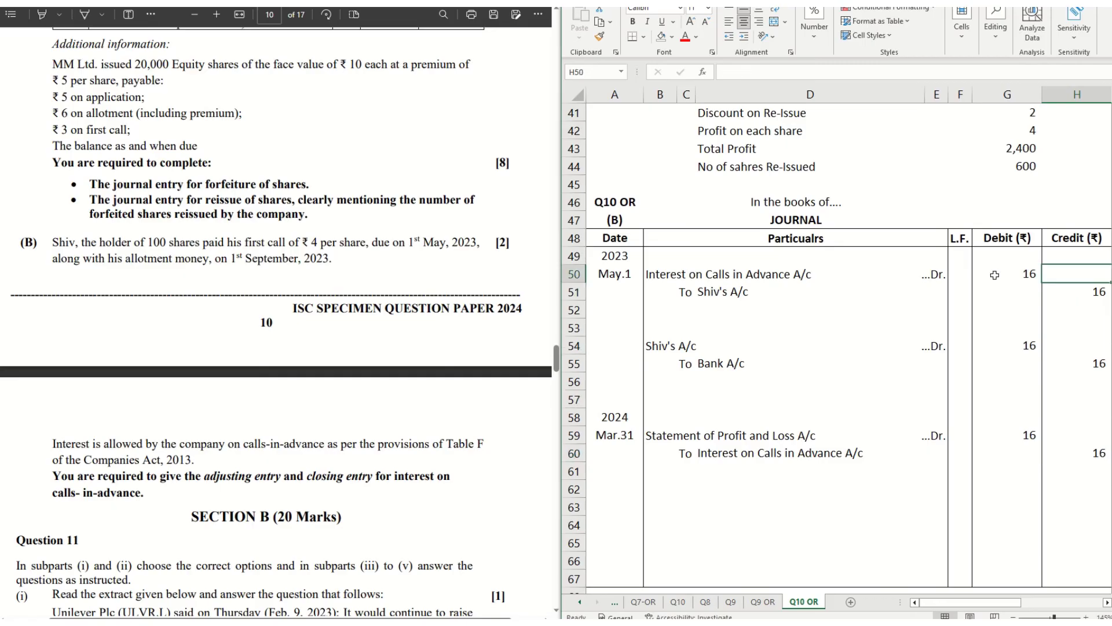
pyautogui.press('Left')
pyautogui.press('Left')
pyautogui.press('Left')
pyautogui.press('Left')
pyautogui.press('Left')
pyautogui.press('Down')
pyautogui.press('Down')
pyautogui.press('Left')
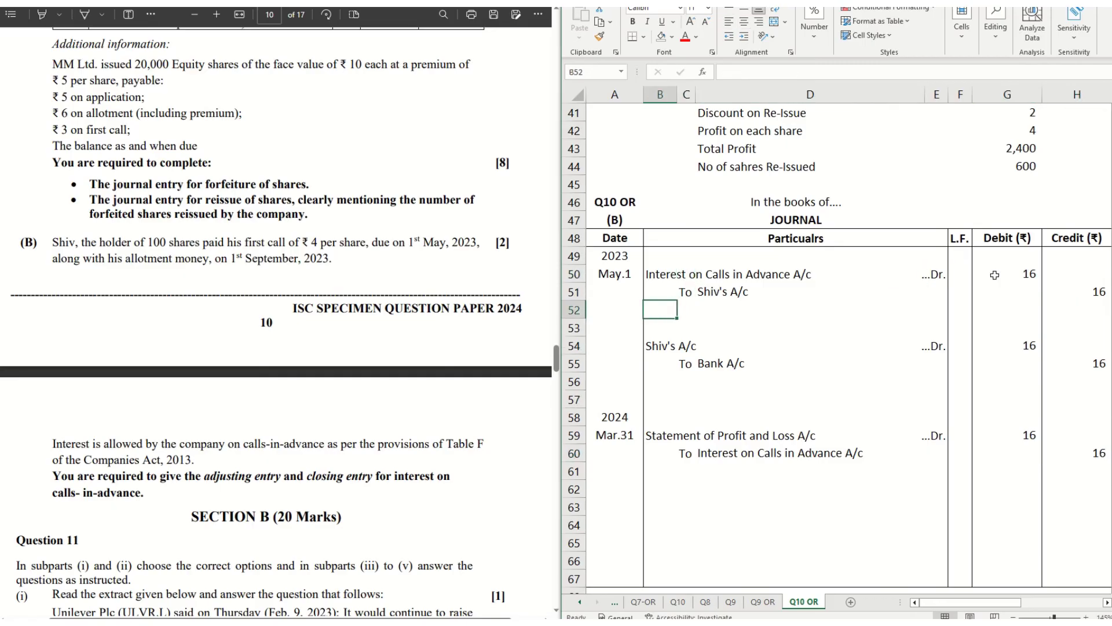
pyautogui.write('(Being int')
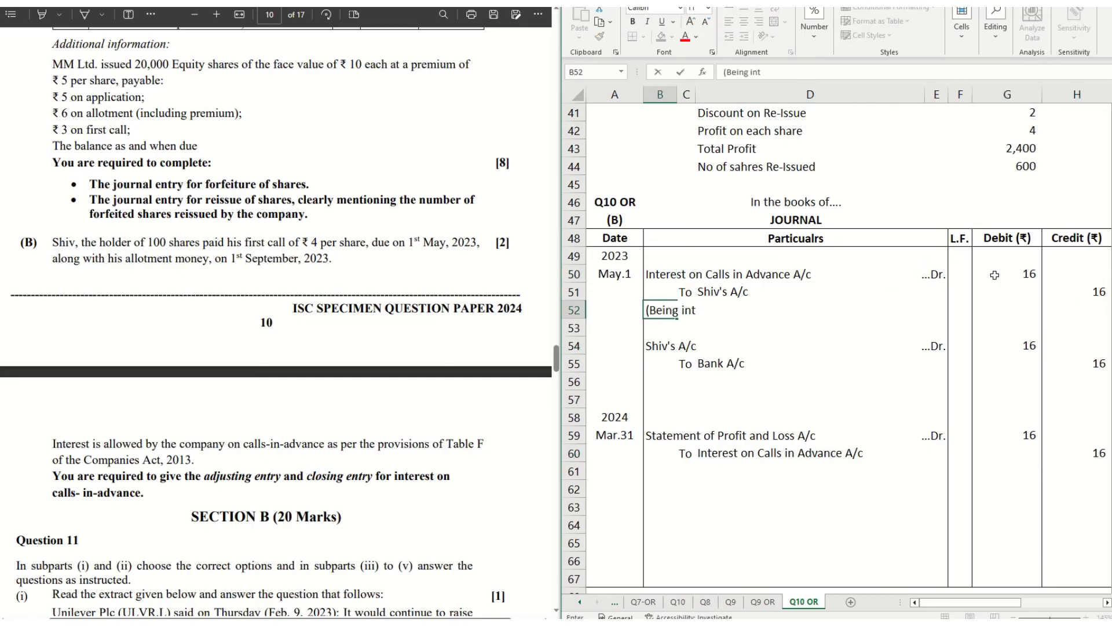
pyautogui.write('erest on calls in')
pyautogui.write('vance ')
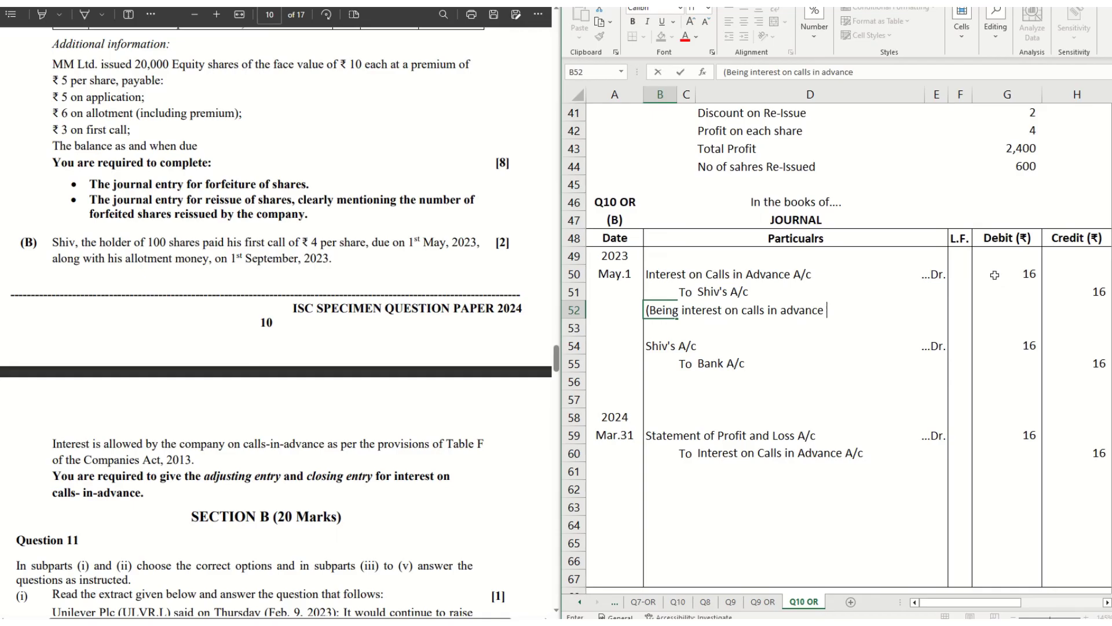
pyautogui.write('due)')
pyautogui.press('Return')
# Step: Add the narration "(Being interest on calls in advance paid)" under the second entry in B56
pyautogui.press('Return')
pyautogui.press('Return')
pyautogui.press('Return')
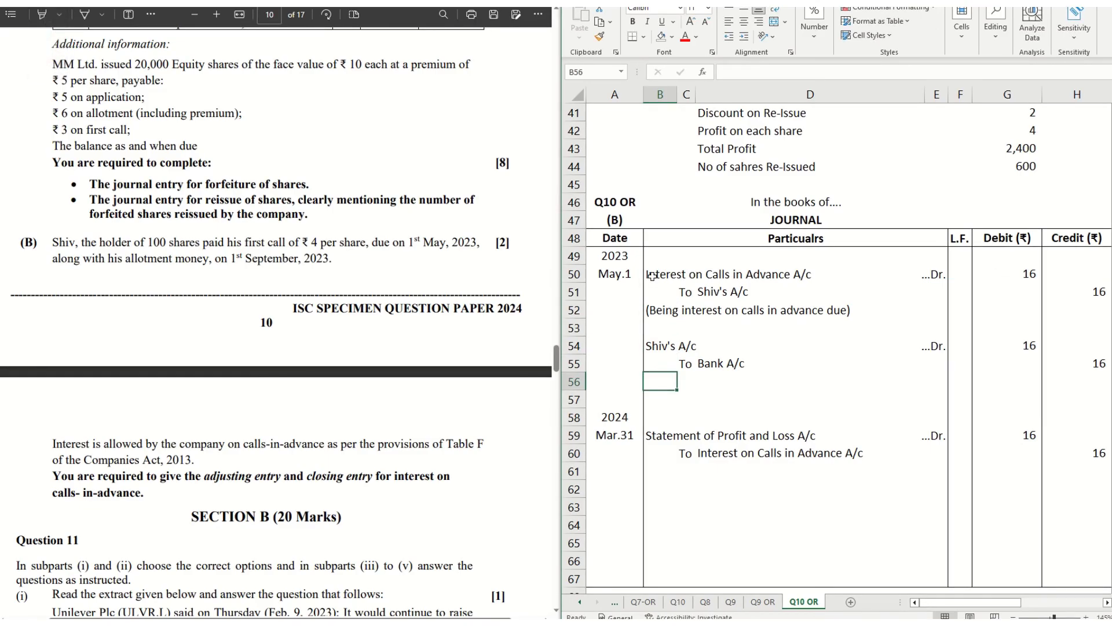
pyautogui.write('(Being i')
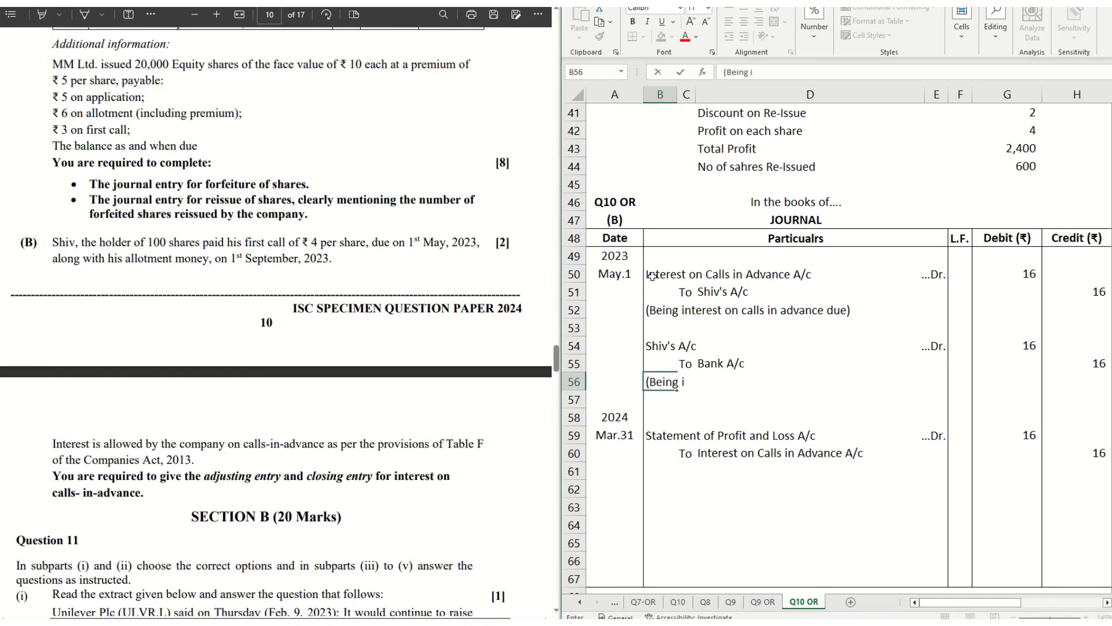
pyautogui.write('nterest on calls')
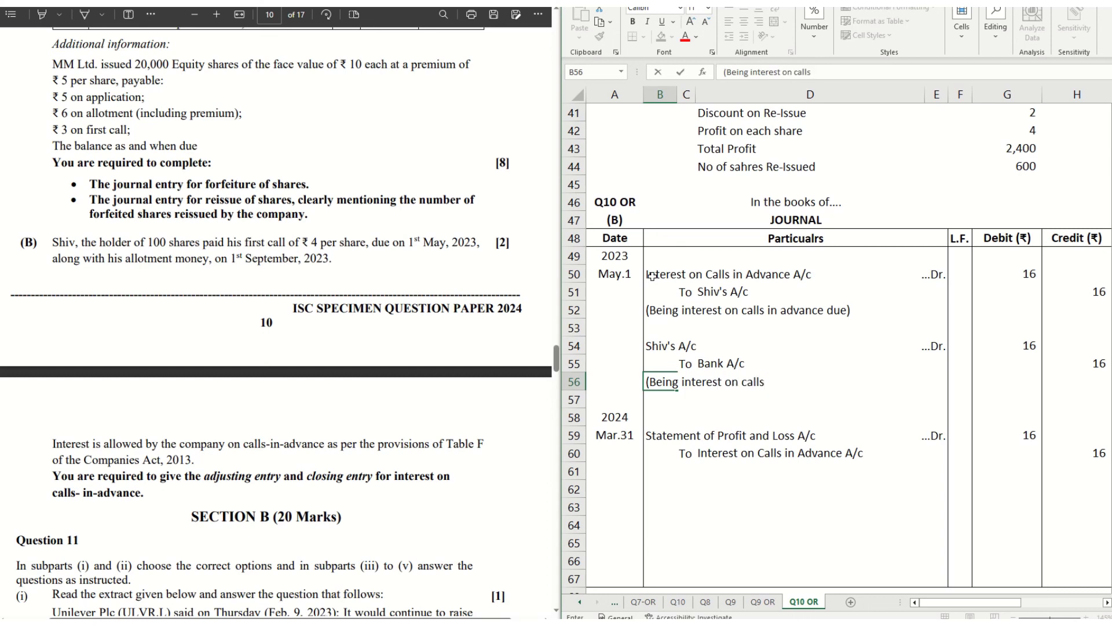
pyautogui.write(' in advane')
pyautogui.press('BackSpace')
pyautogui.press('BackSpace')
pyautogui.write('ce paid)')
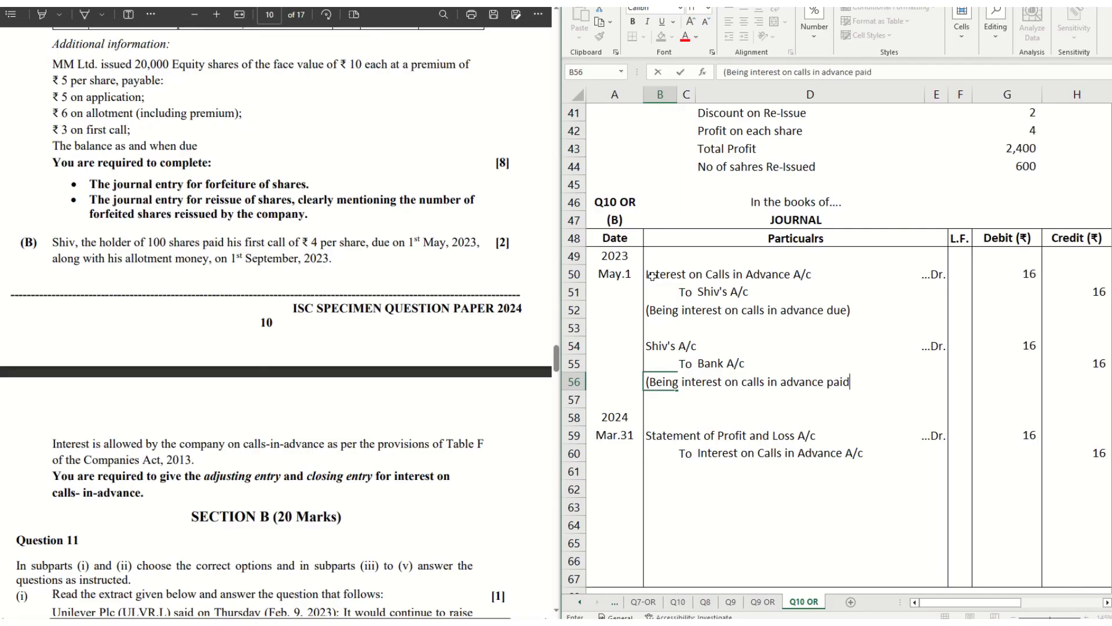
# Step: Add the closing entry's narration "(Being interest on calls in advance tranferred to statement" in B61, continued with "of profit and loss account)" in B62
pyautogui.press('Return')
pyautogui.press('Down')
pyautogui.press('Down')
pyautogui.press('Down')
pyautogui.press('Down')
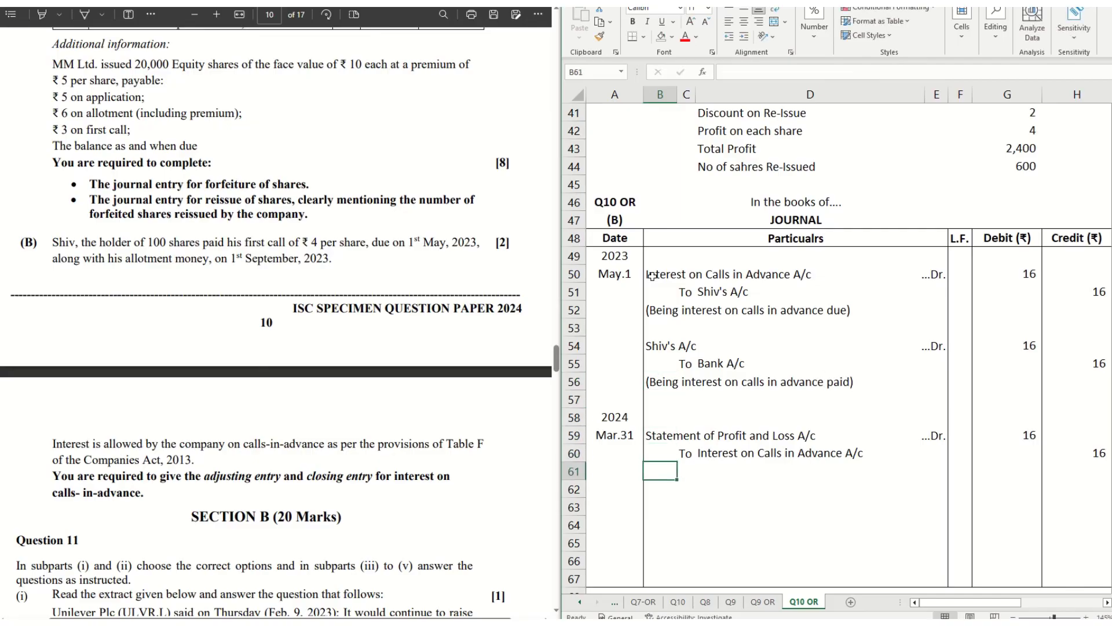
pyautogui.write('(Being inte')
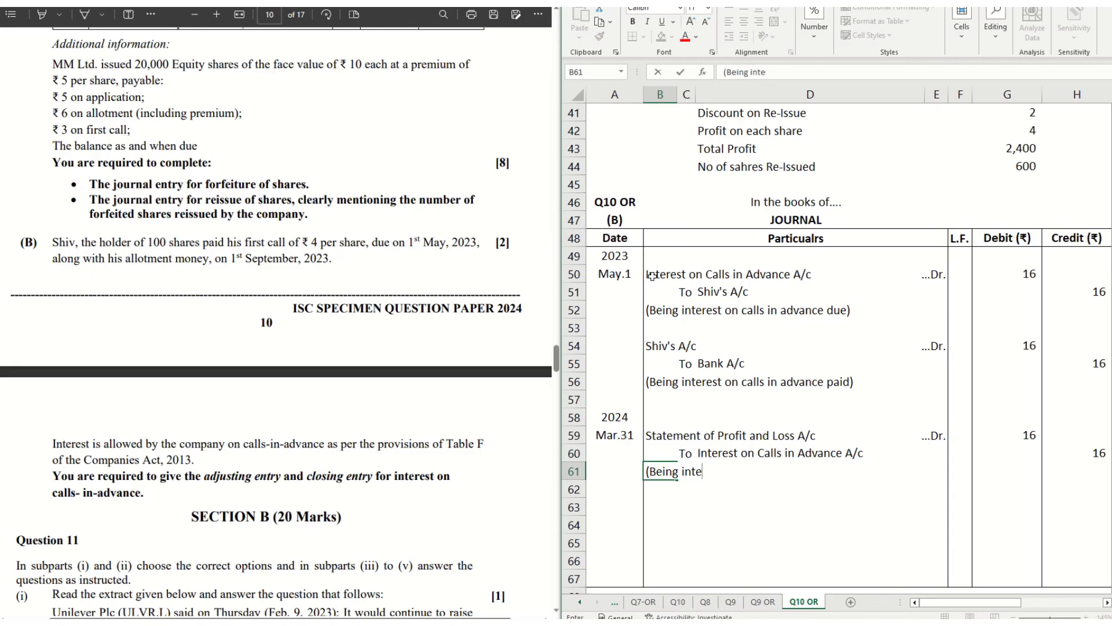
pyautogui.write('rest on calls in ad')
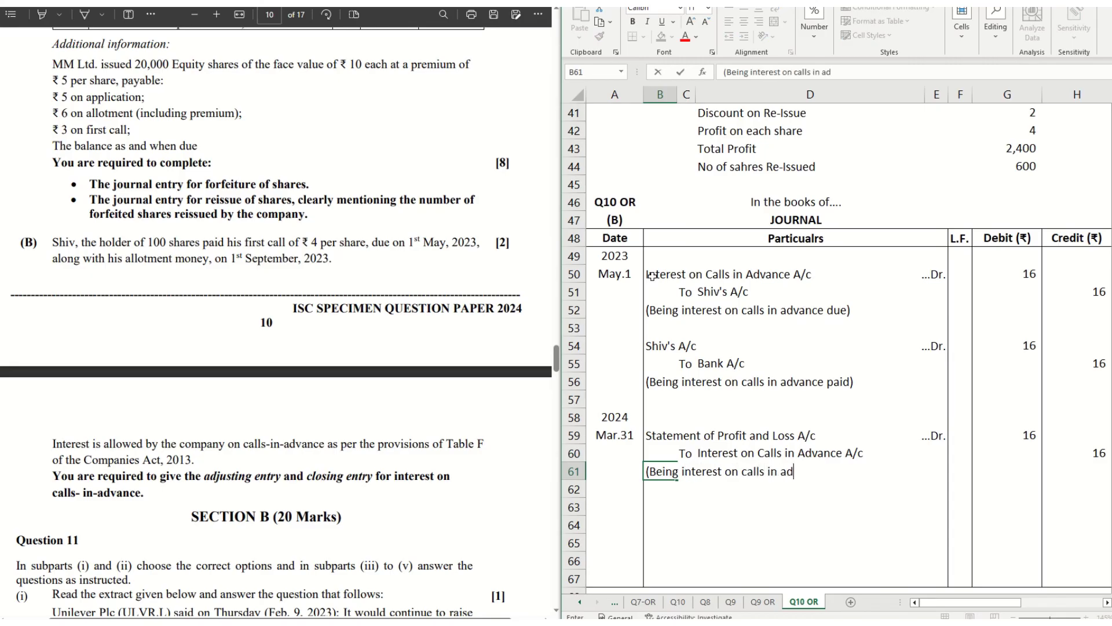
pyautogui.write('vance tranferred to ')
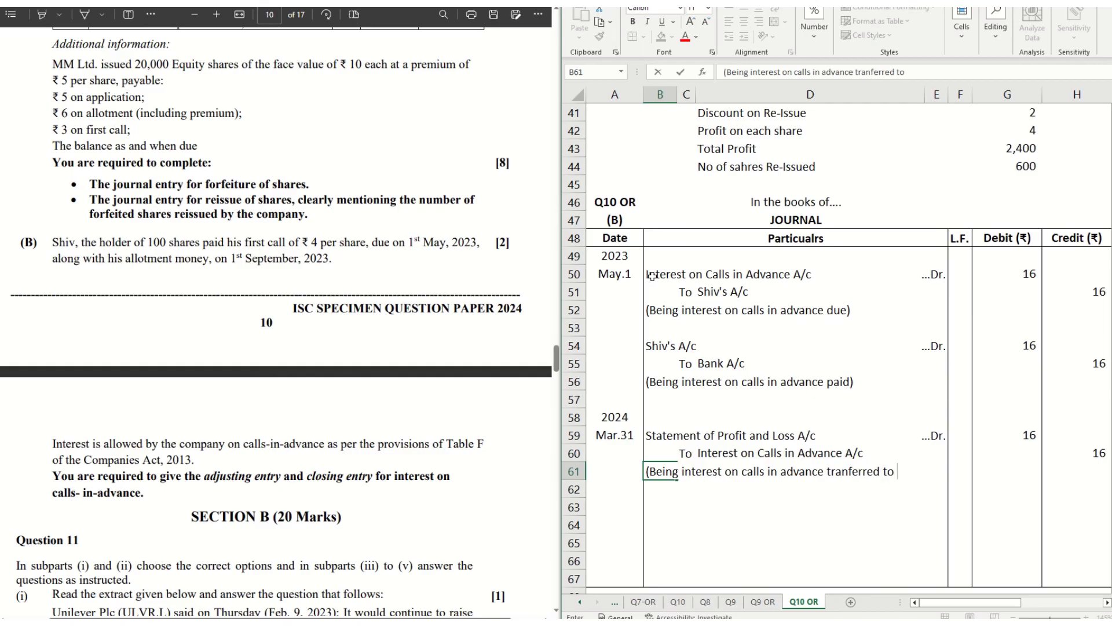
pyautogui.write('statement')
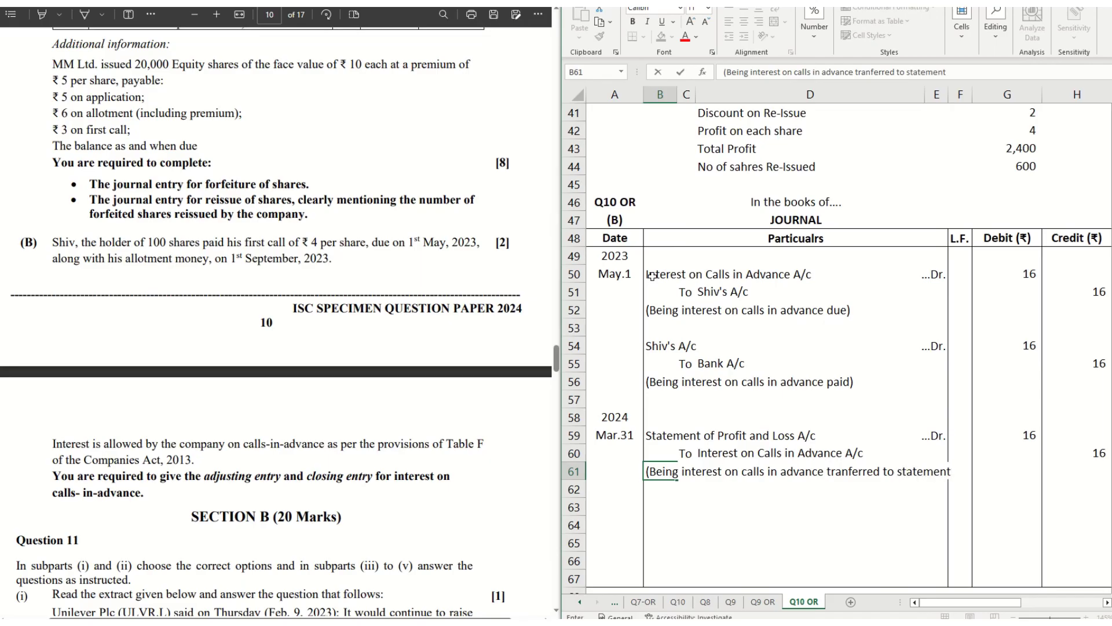
pyautogui.press('Return')
pyautogui.write('of profit and')
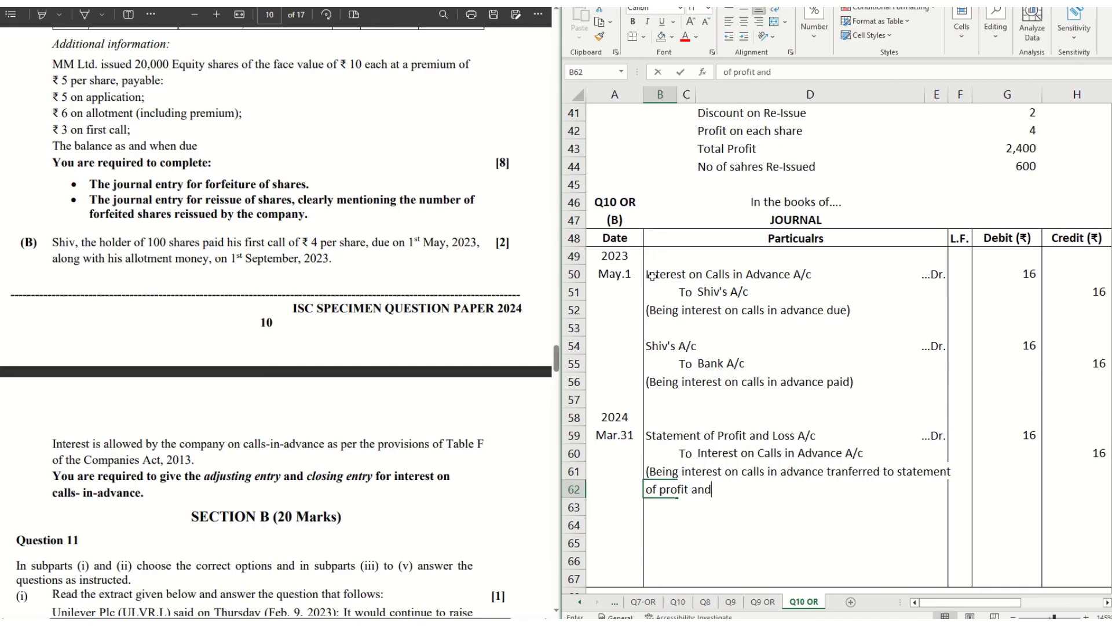
pyautogui.write(' loss account)')
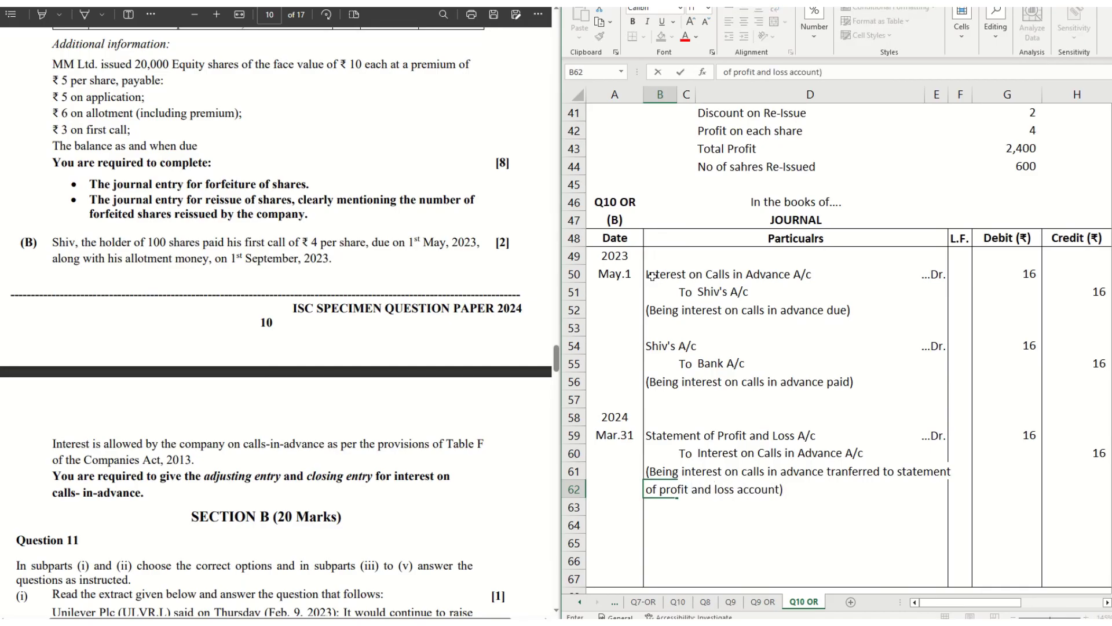
pyautogui.press('Return')
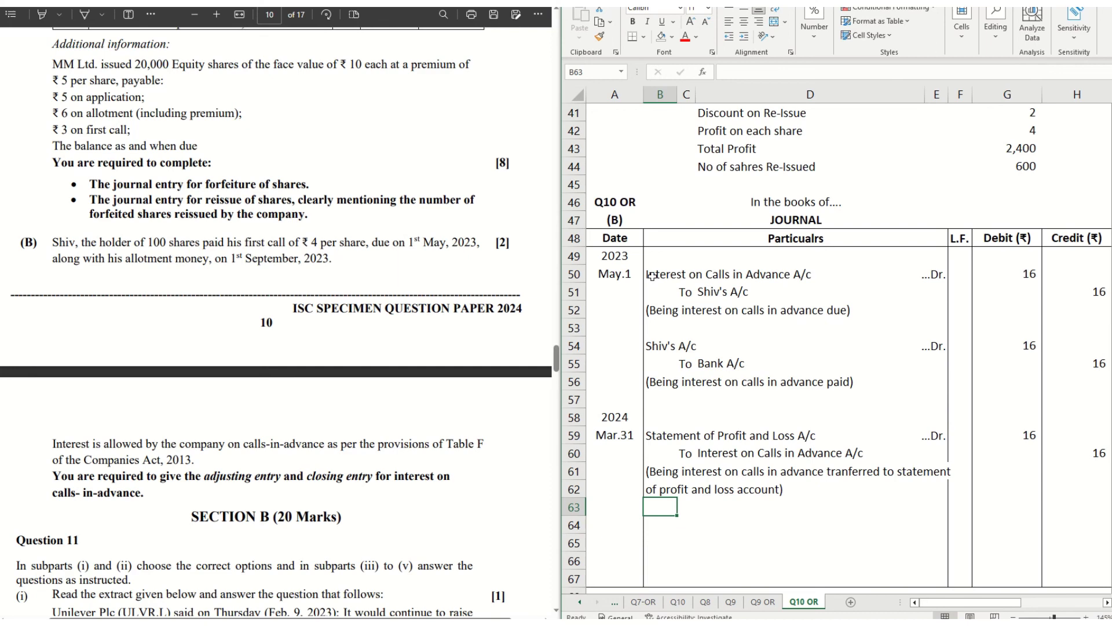
pyautogui.click(152, 282)
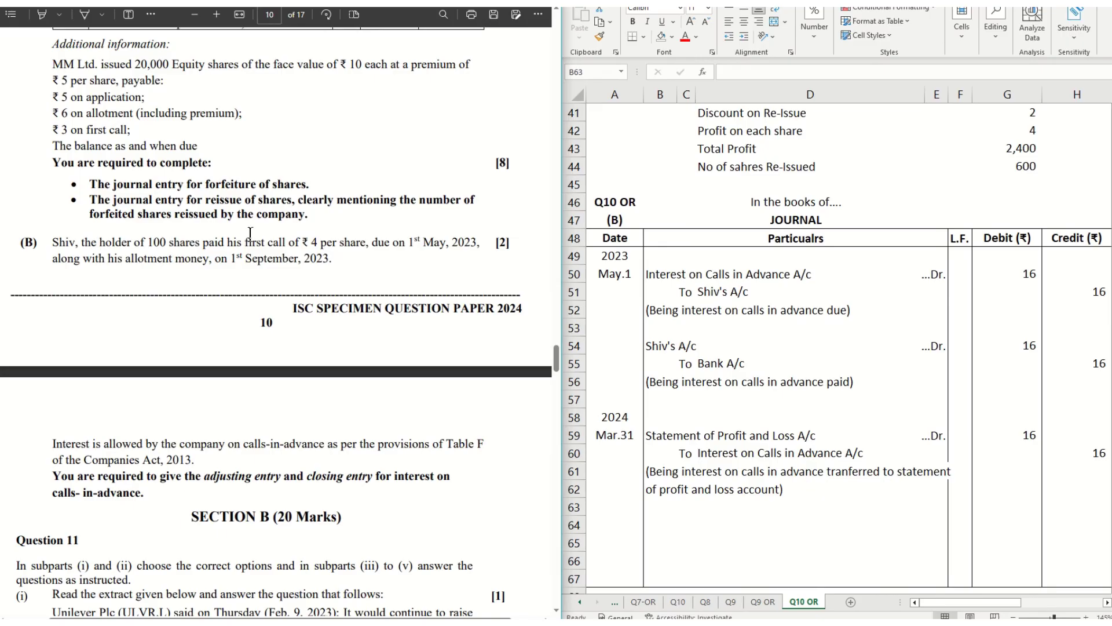
pyautogui.moveTo(543, 9)
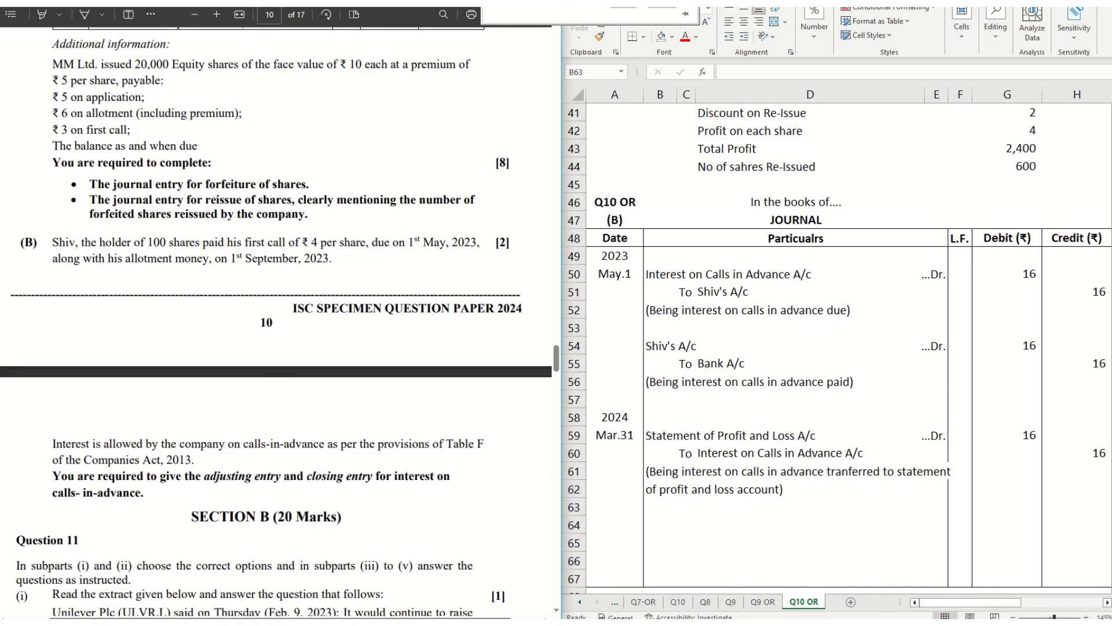